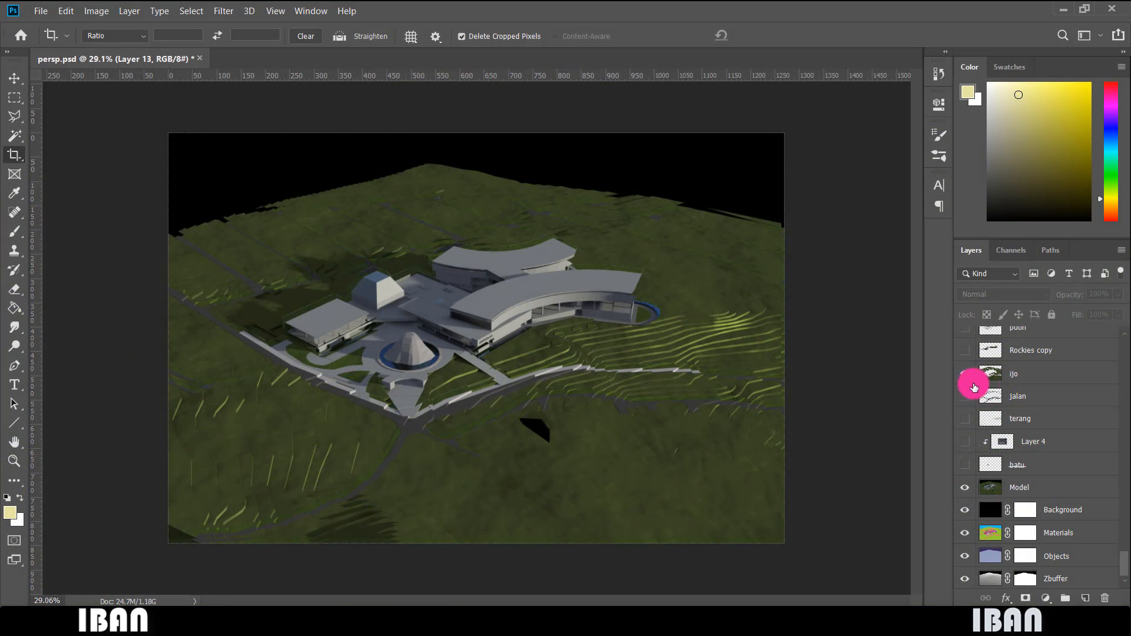
Hide the ijo, Model and Background layers to view the Materials render pass.
left_click(967, 375)
left_click(967, 375)
left_click(967, 376)
left_click(965, 488)
left_click(965, 510)
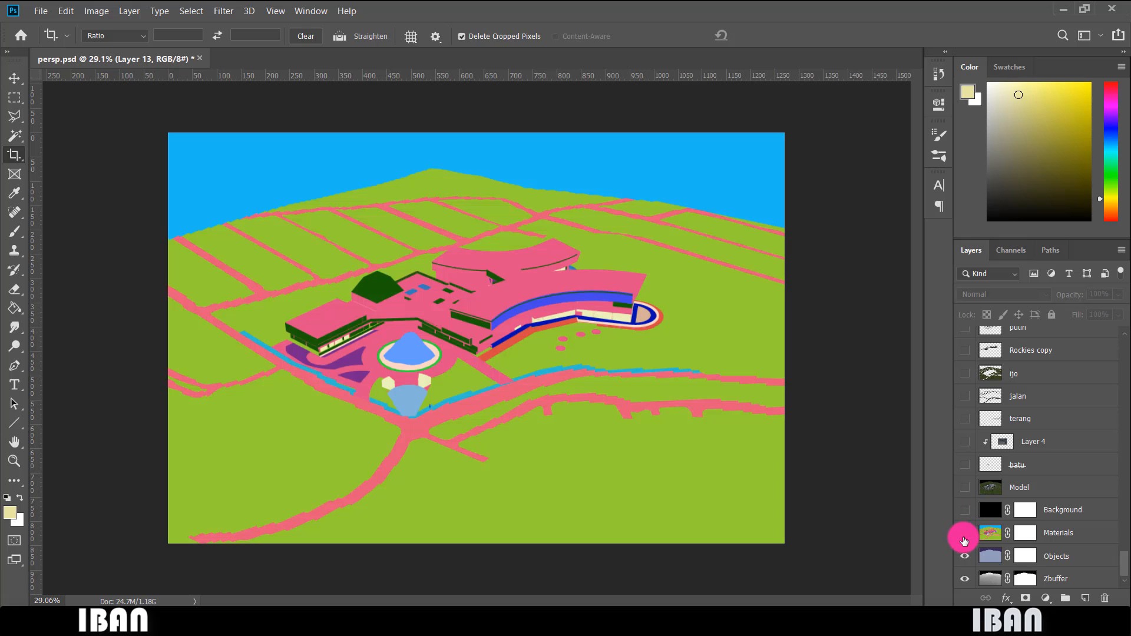
Compare the Materials, Objects, Zbuffer and Background passes by switching their visibility off and on.
left_click(965, 533)
left_click(964, 556)
left_click(964, 583)
left_click(966, 559)
left_click(968, 581)
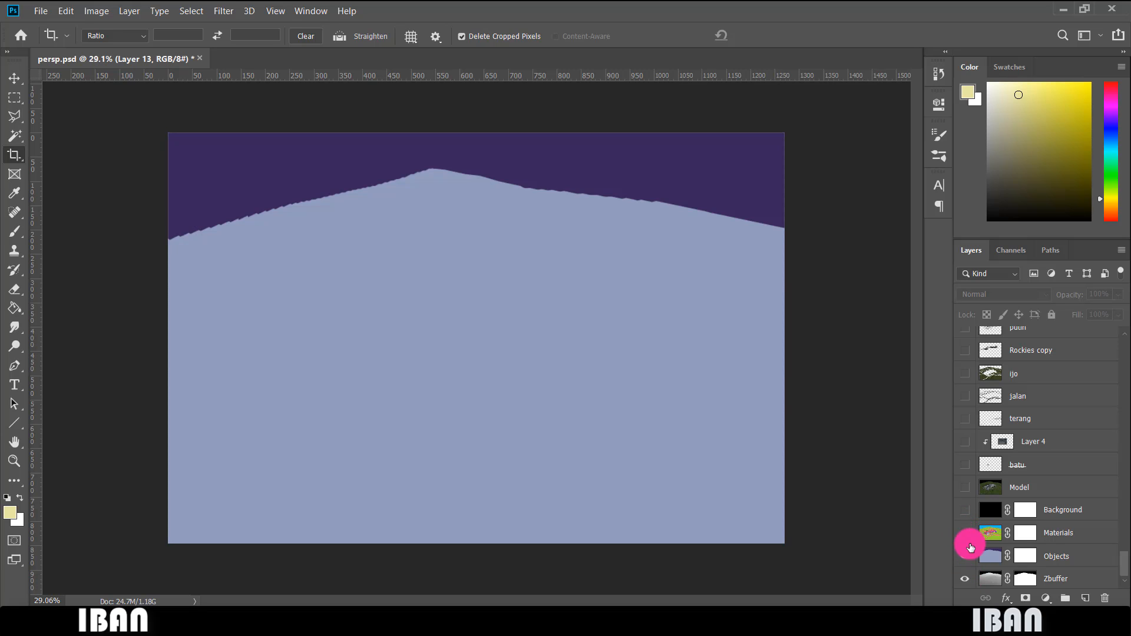
left_click(968, 534)
left_click(967, 515)
left_click(969, 517)
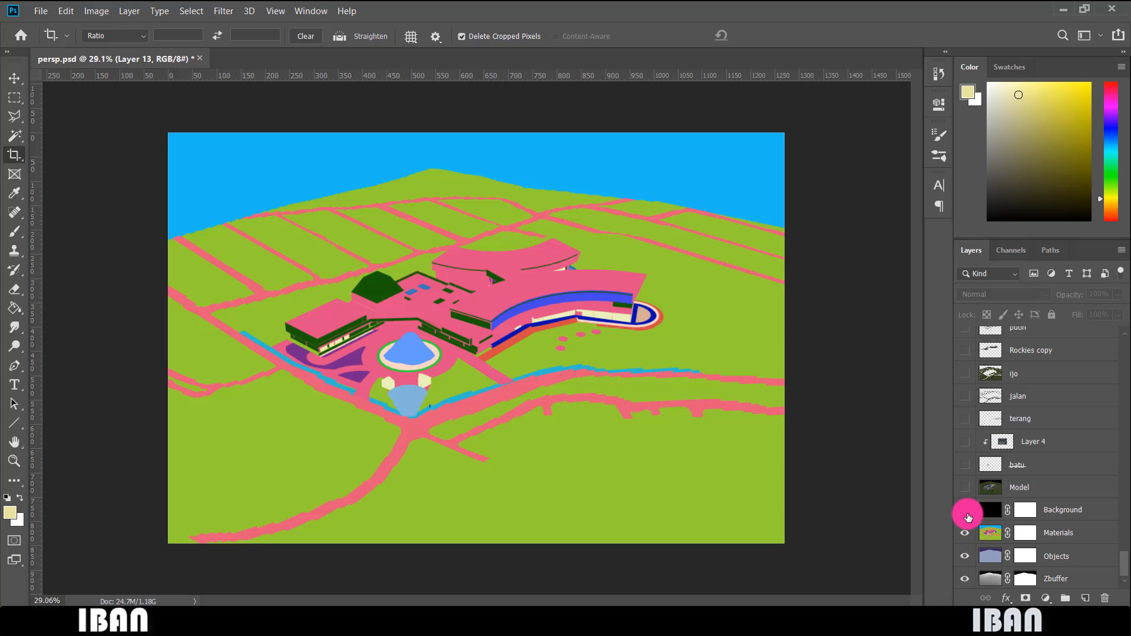
Select the Materials layer and examine its flat color regions around the building up close.
left_click(1061, 535)
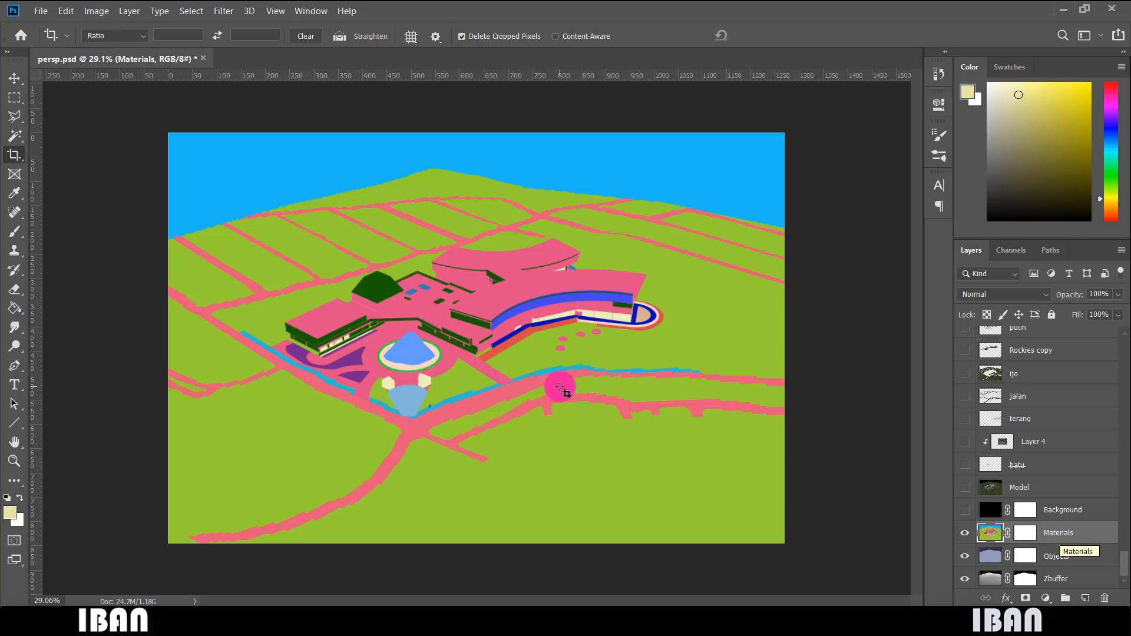
scroll(406, 324, "up", 3)
scroll(380, 329, "up", 2)
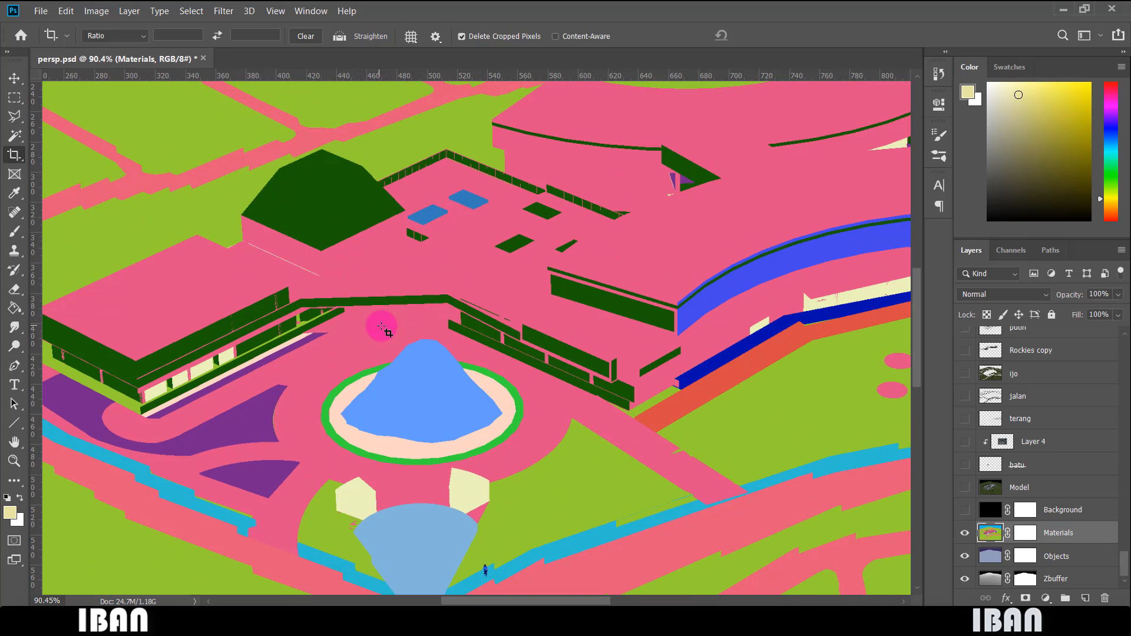
scroll(380, 329, "down", 4)
scroll(506, 408, "up", 4)
Restore the Background, Model and ijo layers to bring back the rendered view of the building and terrain.
left_click(964, 509)
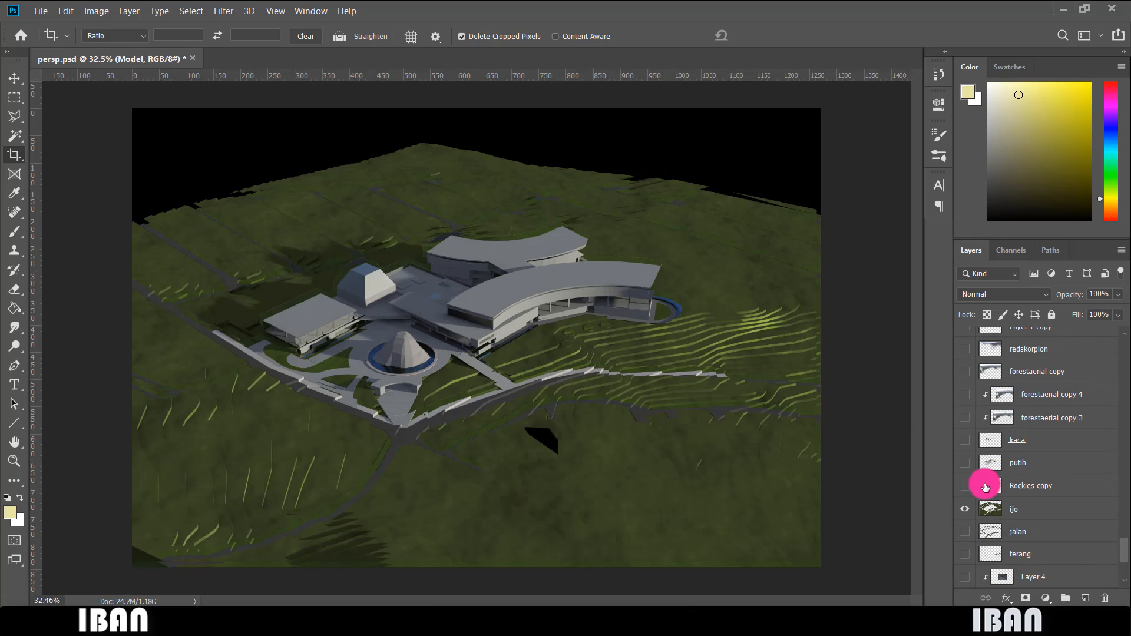
left_click(984, 487)
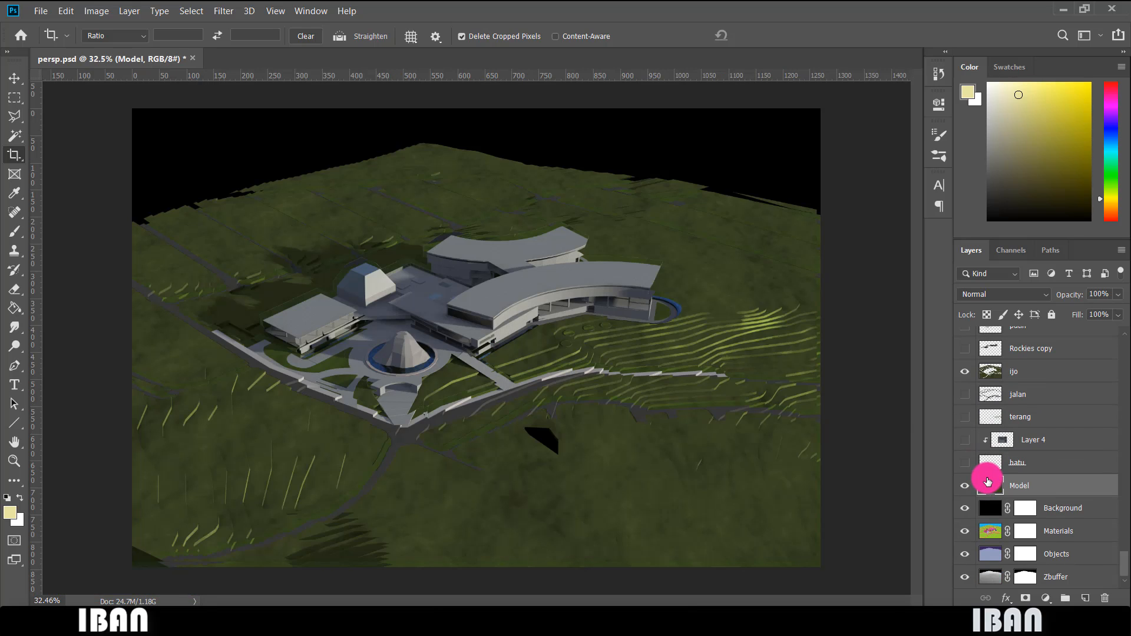
scroll(988, 481, "up", 3)
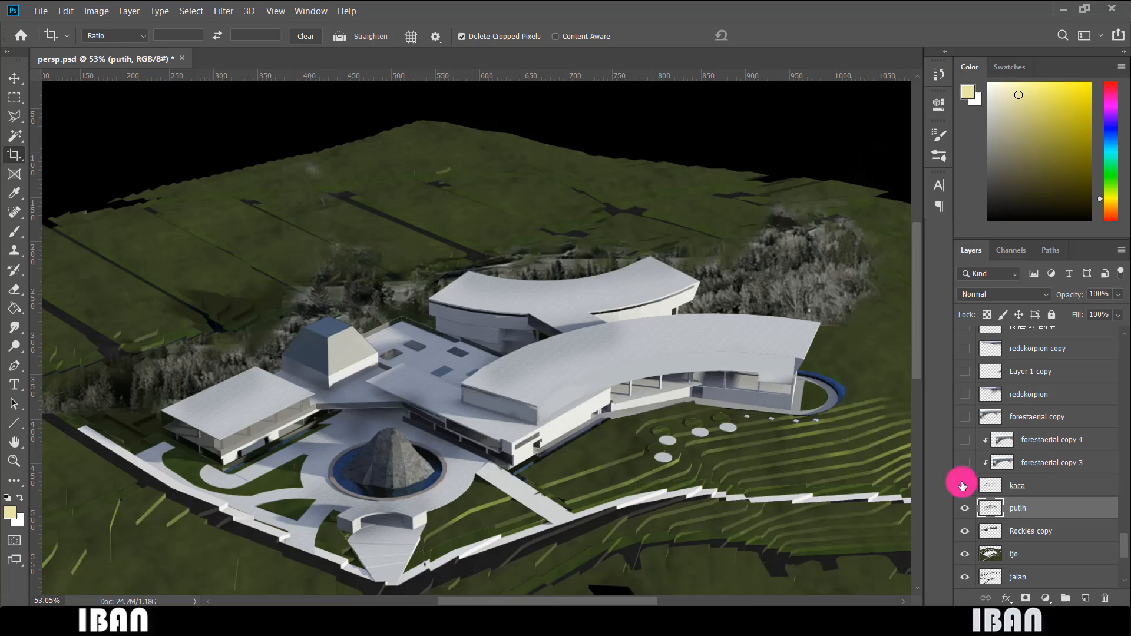
Compare the building with and without the kaca layer, examining the roofs and glazed facades up close.
left_click(964, 485)
scroll(311, 336, "up", 3)
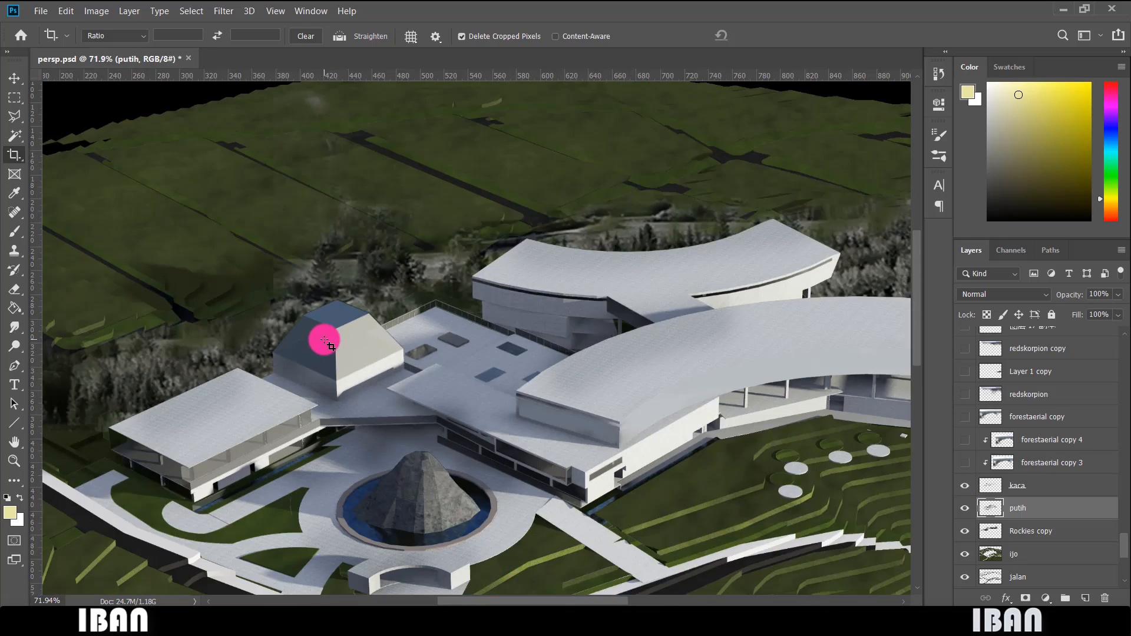
scroll(324, 340, "down", 2)
left_click(964, 485)
scroll(825, 380, "up", 6)
scroll(234, 442, "up", 2)
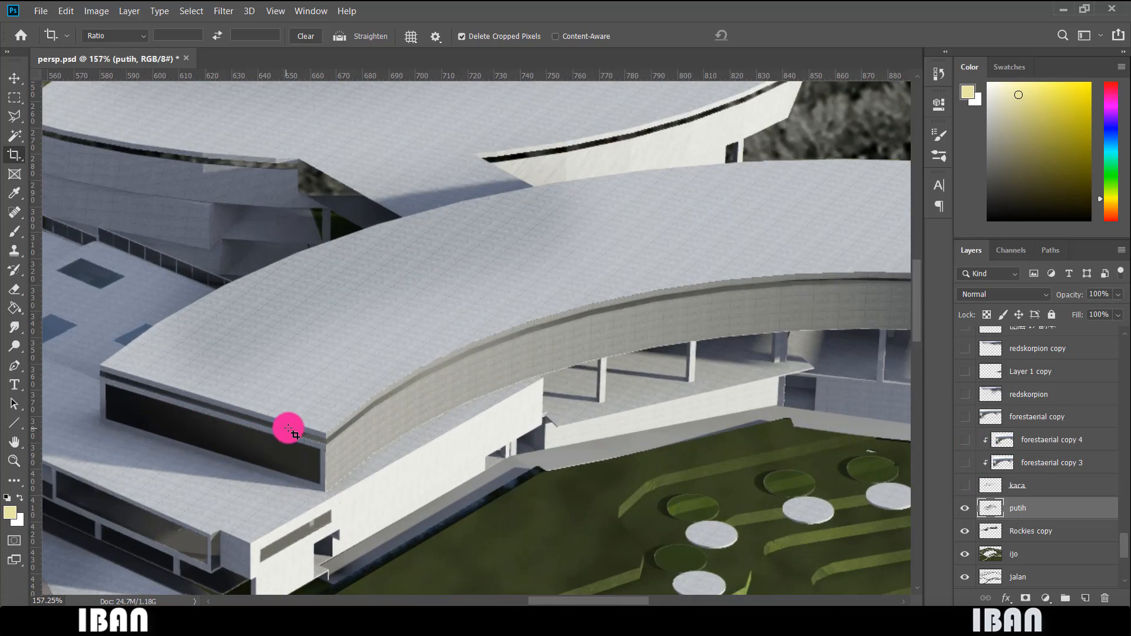
scroll(287, 429, "down", 4)
scroll(707, 365, "down", 2)
scroll(748, 360, "up", 3)
scroll(757, 358, "down", 5)
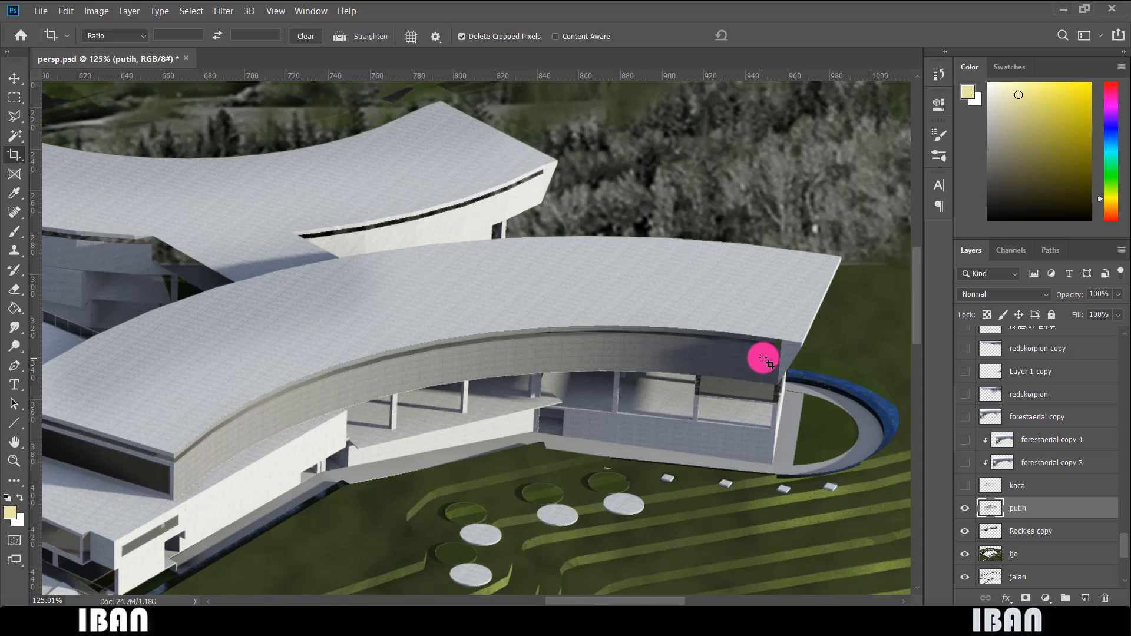
Show the kaca layer above the putih layer.
left_click(964, 486)
left_click(964, 485)
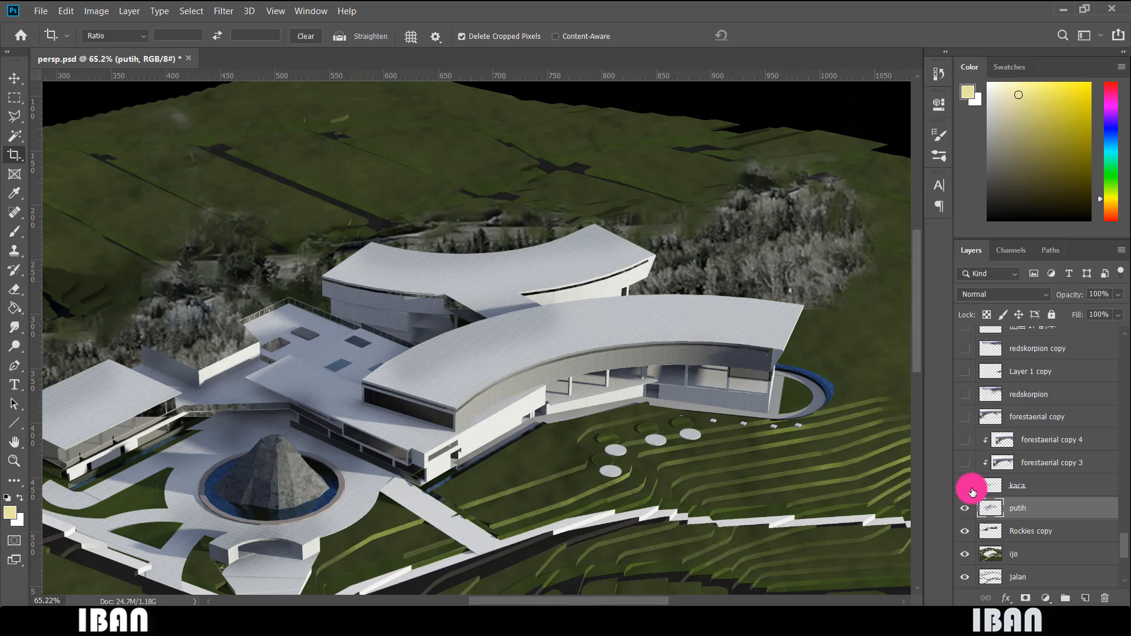
left_click(964, 486)
scroll(380, 383, "down", 3)
scroll(391, 429, "up", 1)
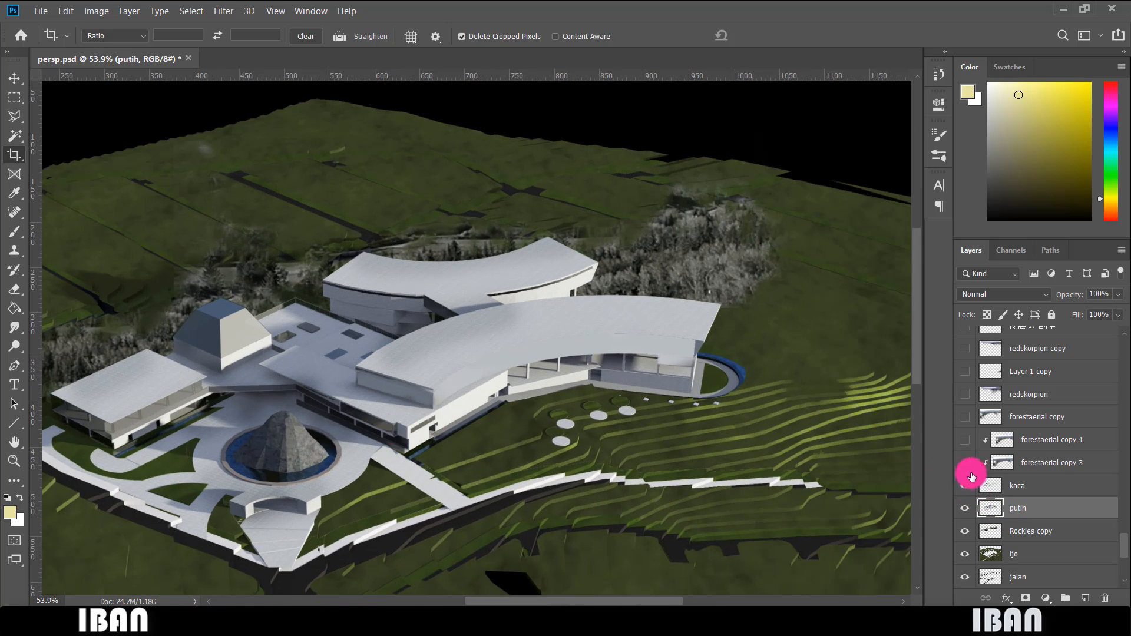
Show the clipped forestaerial copy 3 and forestaerial copy 4 layers over the kaca layer.
left_click(966, 462)
left_click(967, 440)
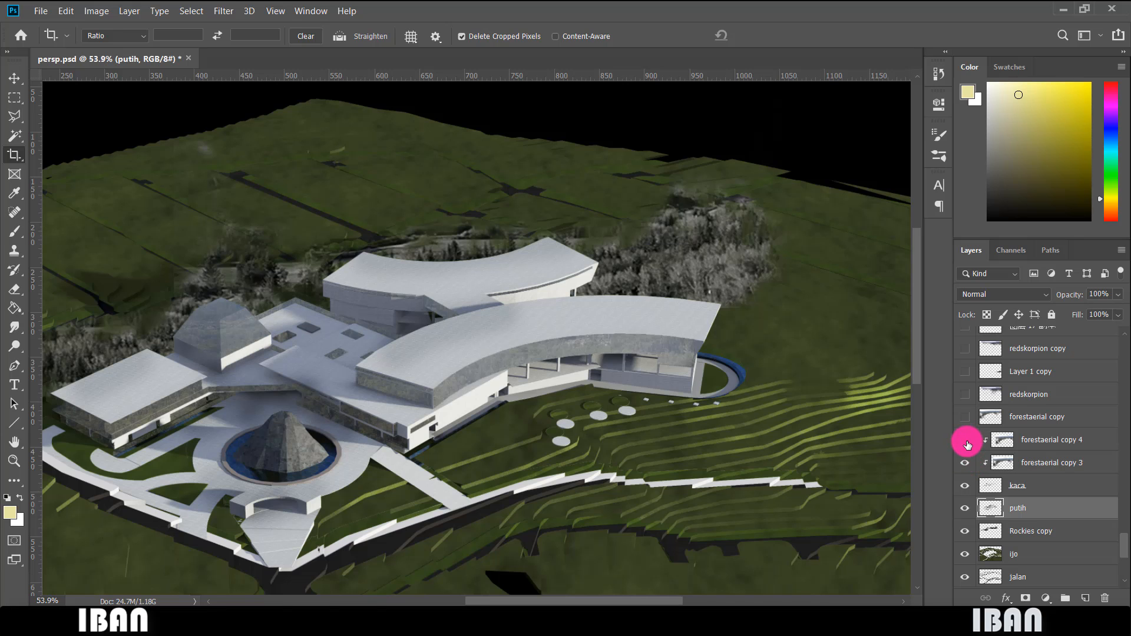
left_click(967, 442)
left_click(967, 442)
Examine the forest reflections on the building's glass facades up close and from a distance.
scroll(481, 402, "up", 5)
scroll(530, 424, "down", 3)
scroll(466, 423, "up", 2)
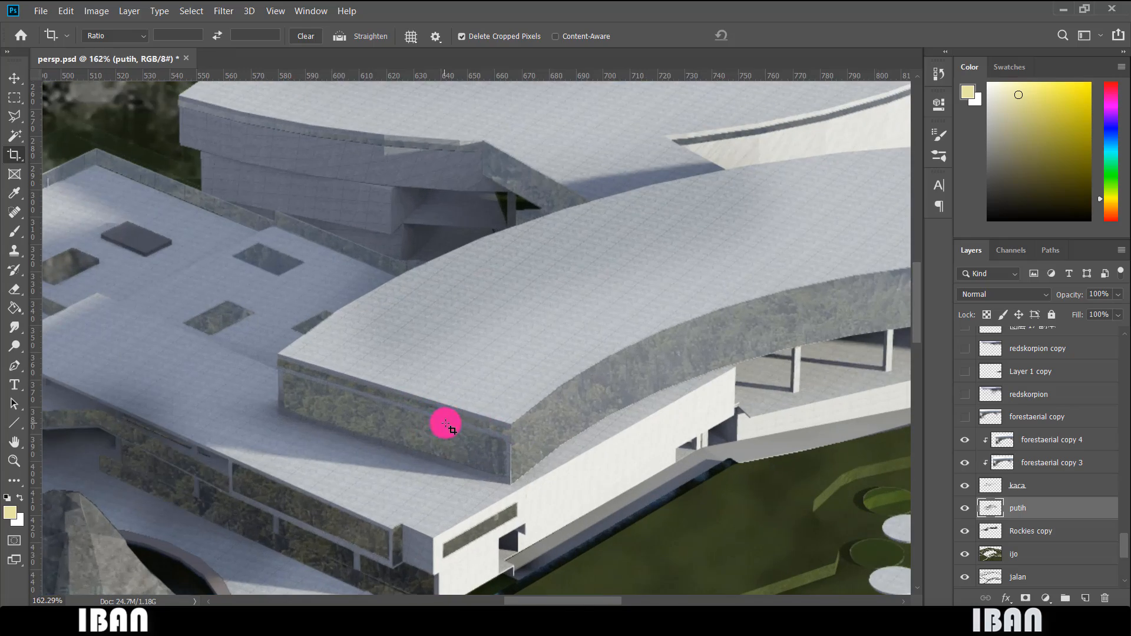
scroll(565, 396, "down", 3)
scroll(477, 449, "up", 2)
scroll(477, 449, "down", 1)
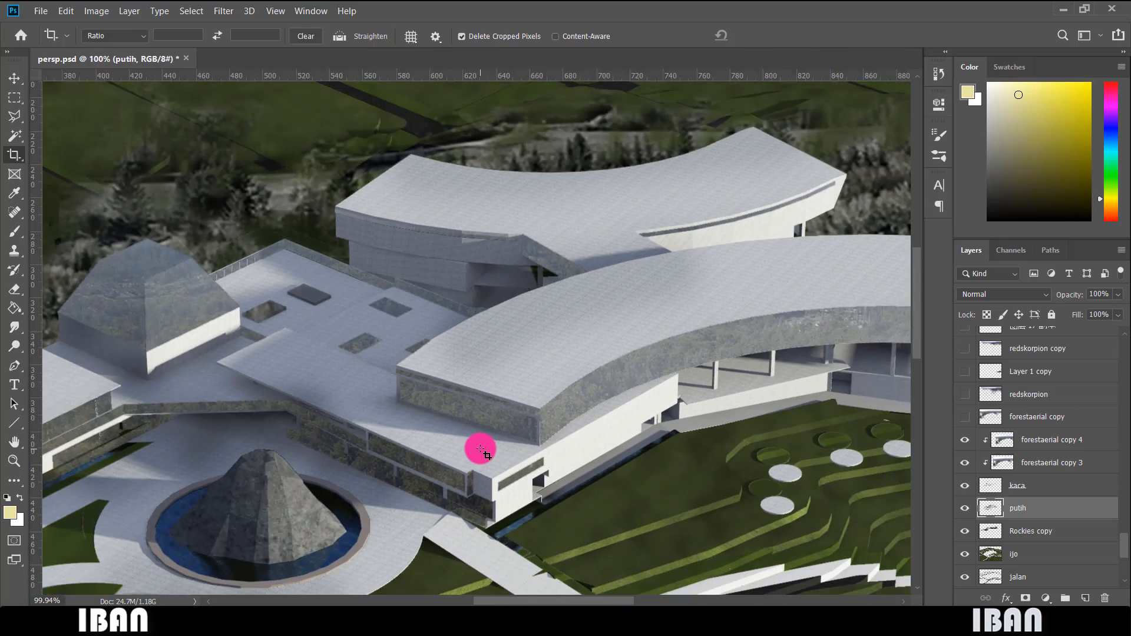
scroll(481, 449, "down", 2)
scroll(522, 404, "down", 2)
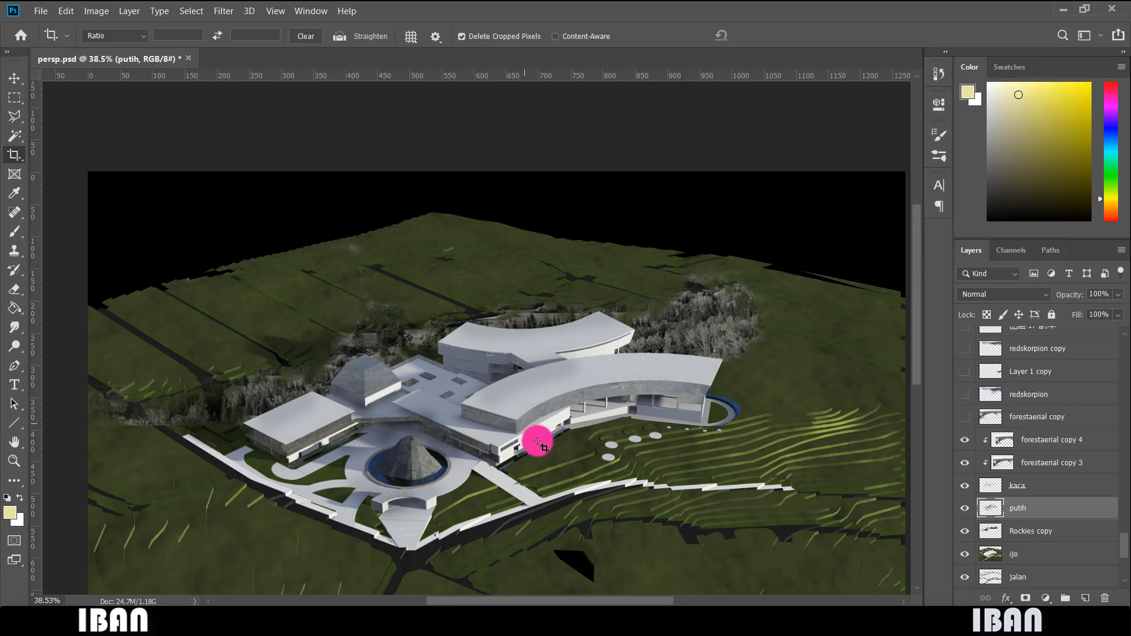
Show the forestaerial copy layer as forest and mountain backdrop, comparing the scene with and without it.
left_click(965, 418)
left_click(965, 420)
left_click(965, 421)
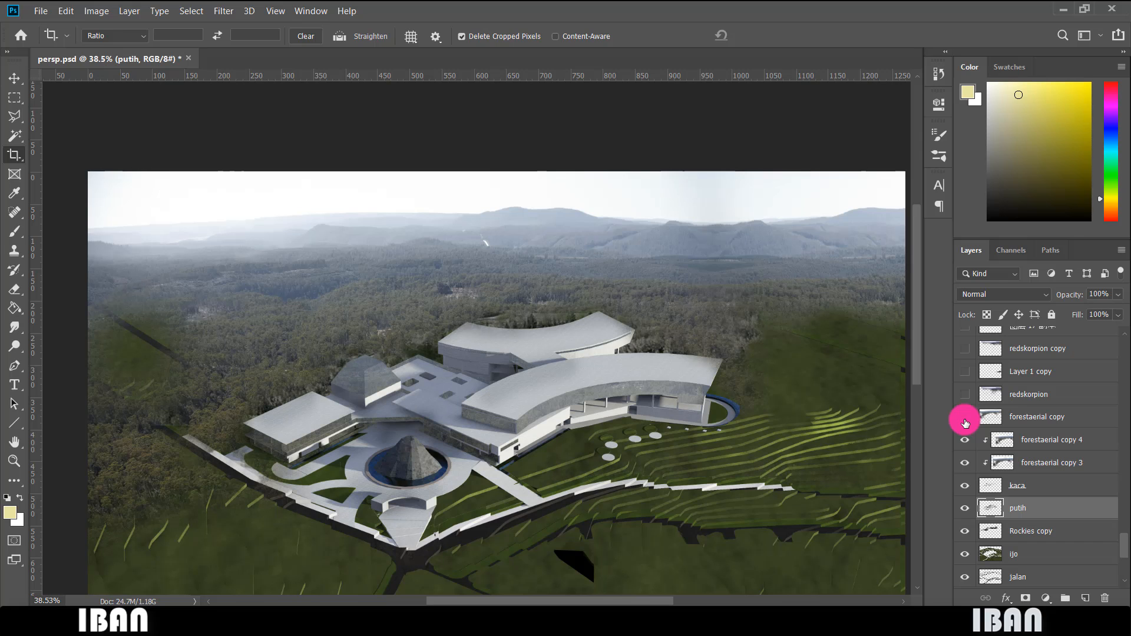
left_click(965, 420)
left_click(965, 420)
scroll(434, 412, "down", 2)
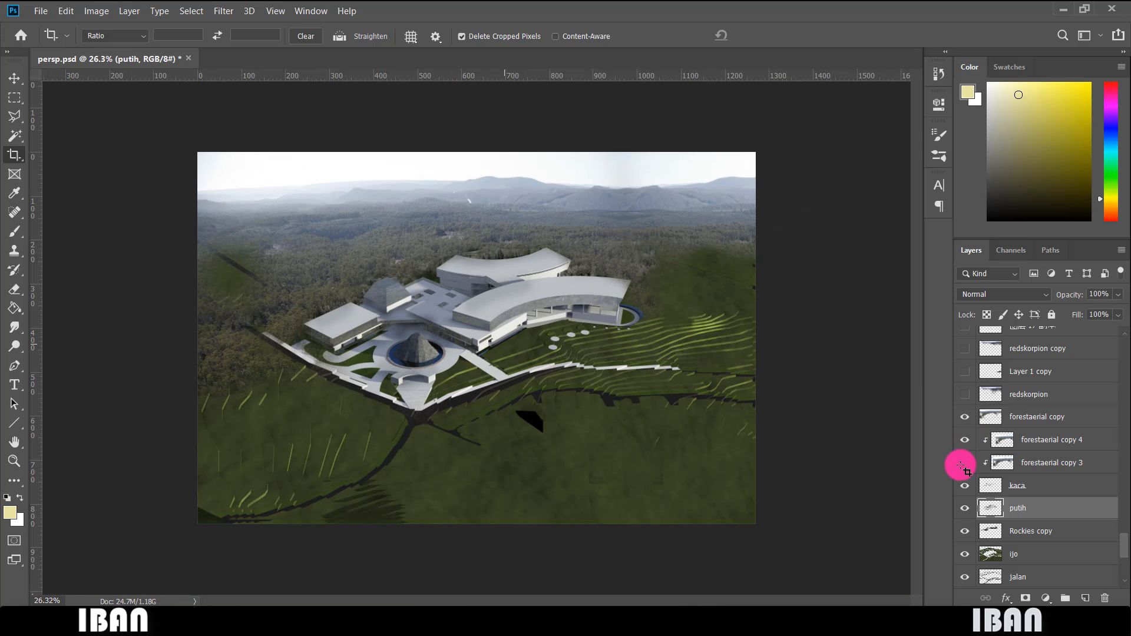
left_click(964, 416)
left_click(965, 416)
left_click(965, 416)
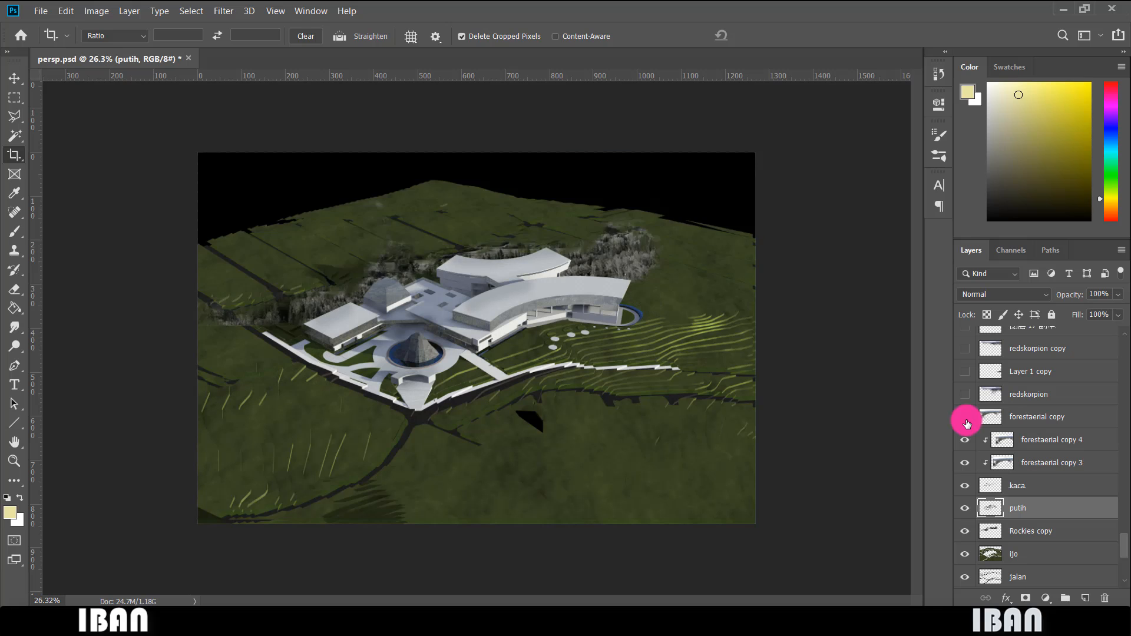
left_click(965, 416)
Show the redskorpion layer above forestaerial copy, comparing the hazy background with and without it.
scroll(706, 265, "up", 1)
left_click(965, 394)
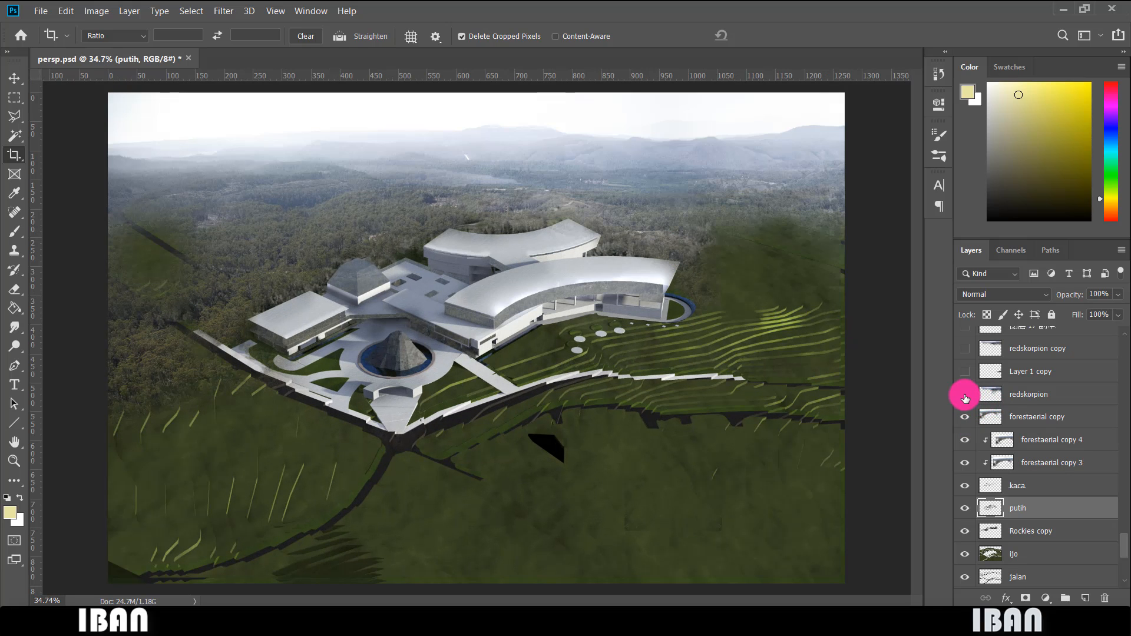
left_click(965, 395)
scroll(706, 401, "up", 1)
scroll(711, 411, "down", 2)
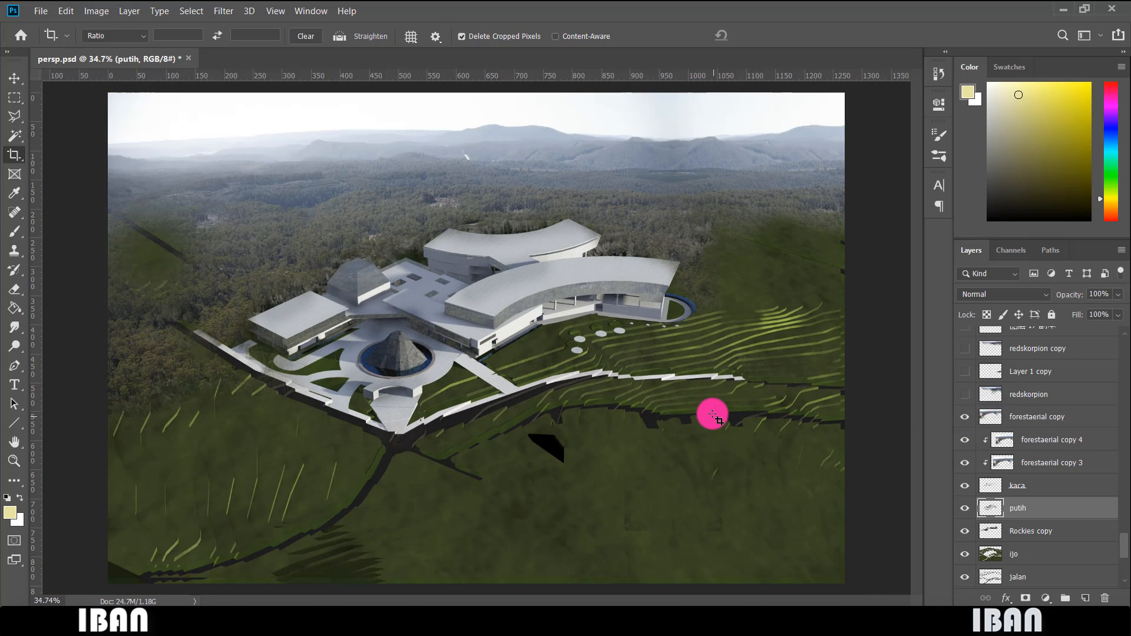
scroll(1004, 424, "up", 2)
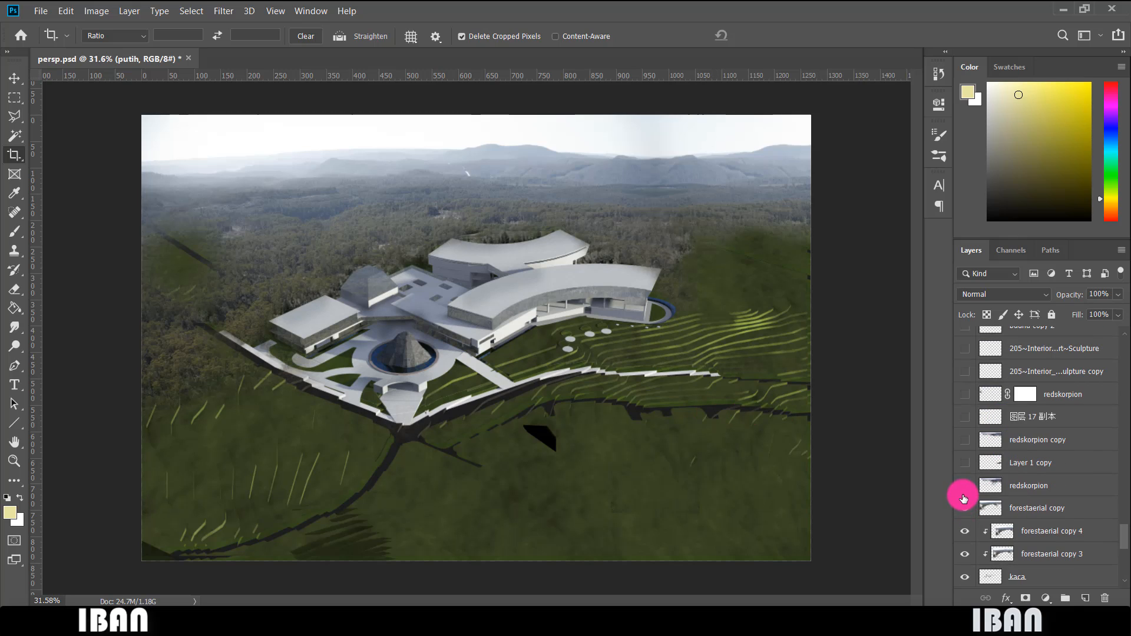
left_click(963, 499)
left_click(963, 487)
left_click(963, 488)
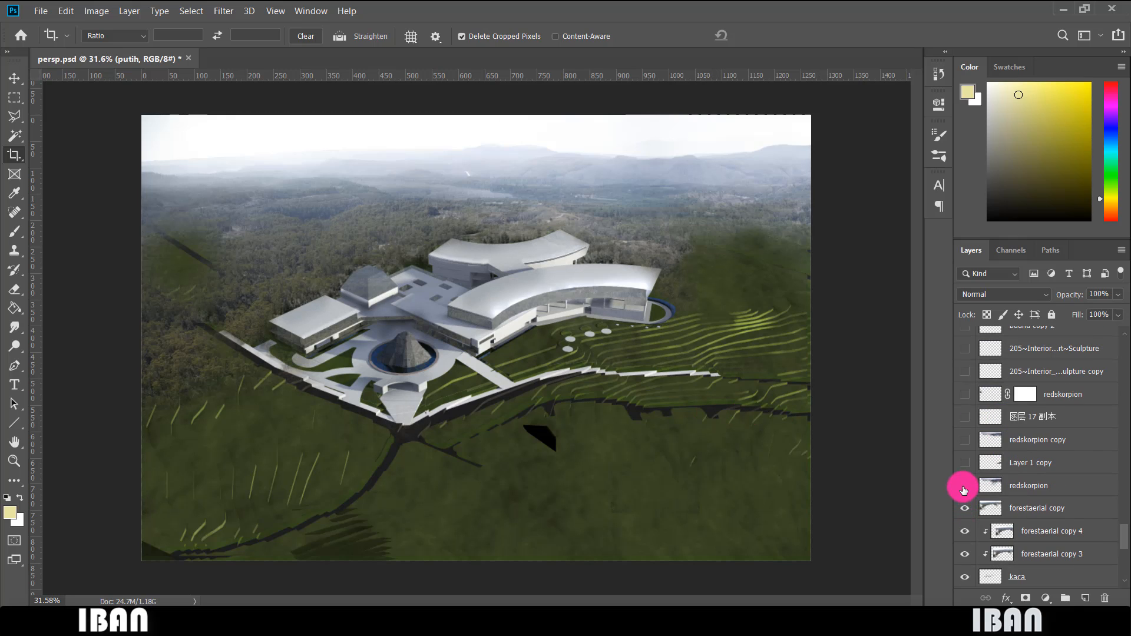
left_click(963, 488)
left_click(963, 487)
Show the Layer 1 copy layer and inspect the terrace texture it adds beside the building.
left_click(967, 468)
left_click(967, 467)
left_click(968, 468)
left_click(967, 468)
scroll(767, 366, "up", 3)
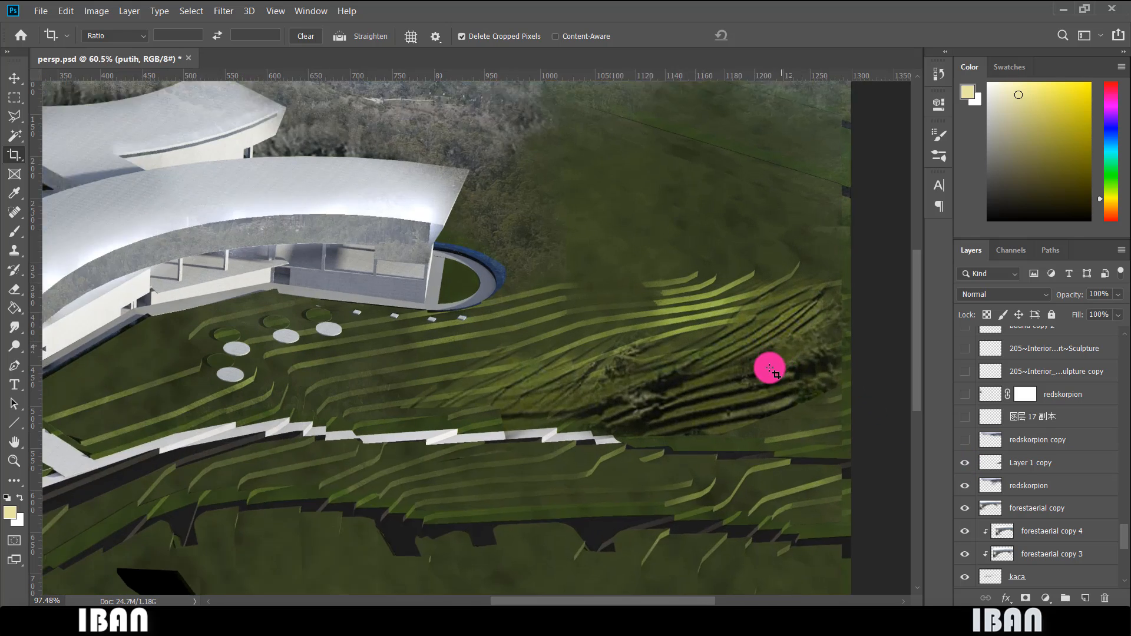
scroll(762, 383, "down", 4)
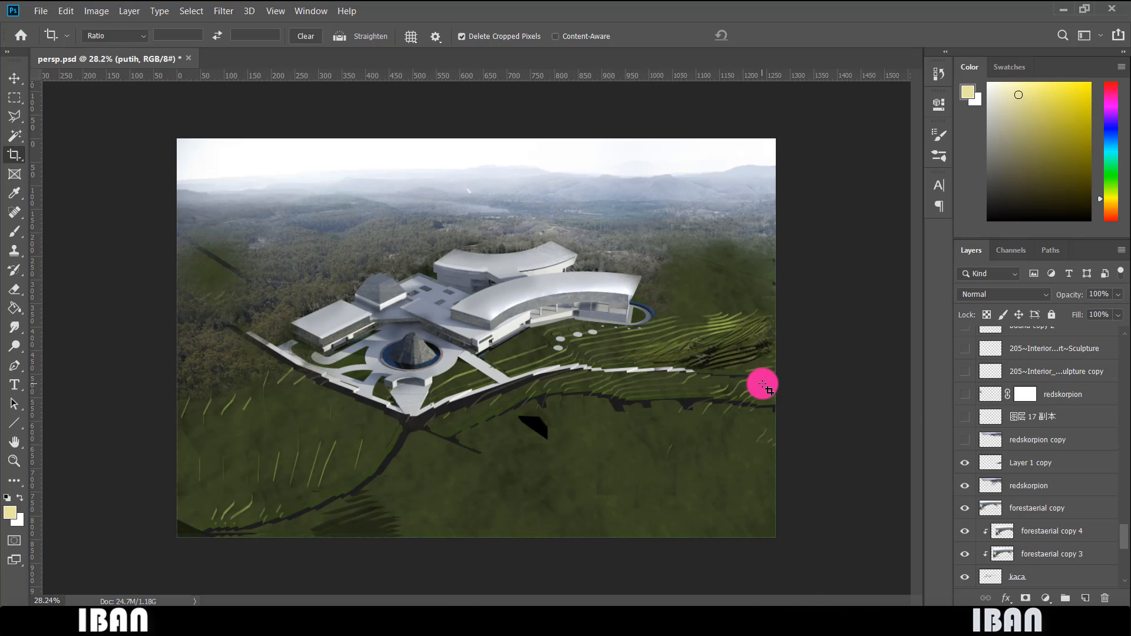
Show and select the redskorpion copy layer, comparing the distant landscape with and without it.
left_click(965, 440)
left_click(965, 440)
left_click(968, 446)
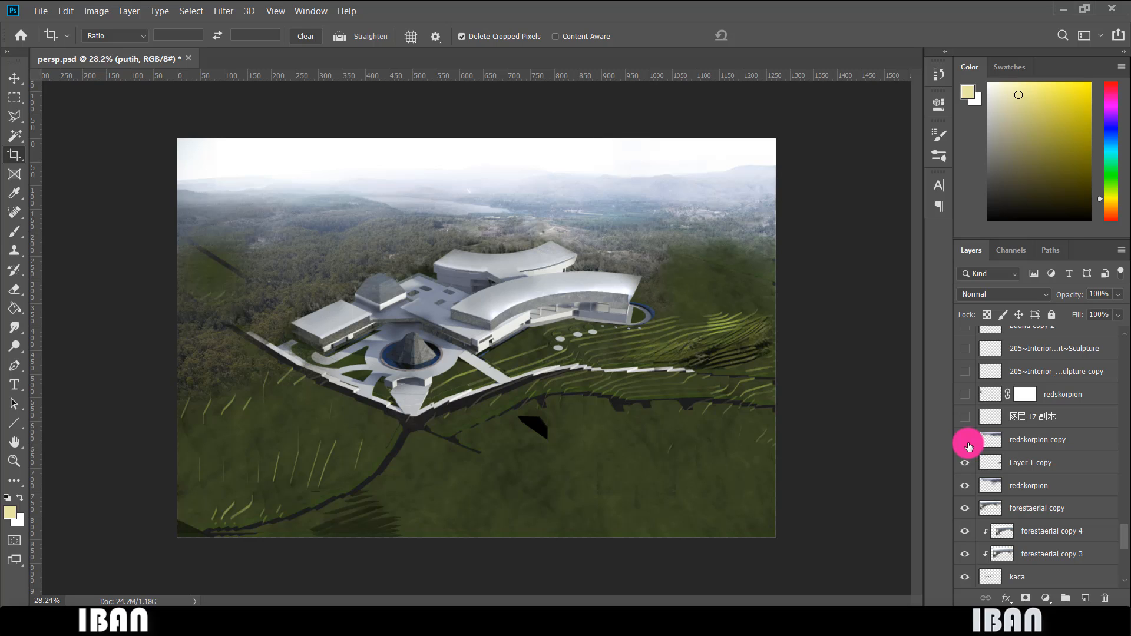
left_click(1064, 446)
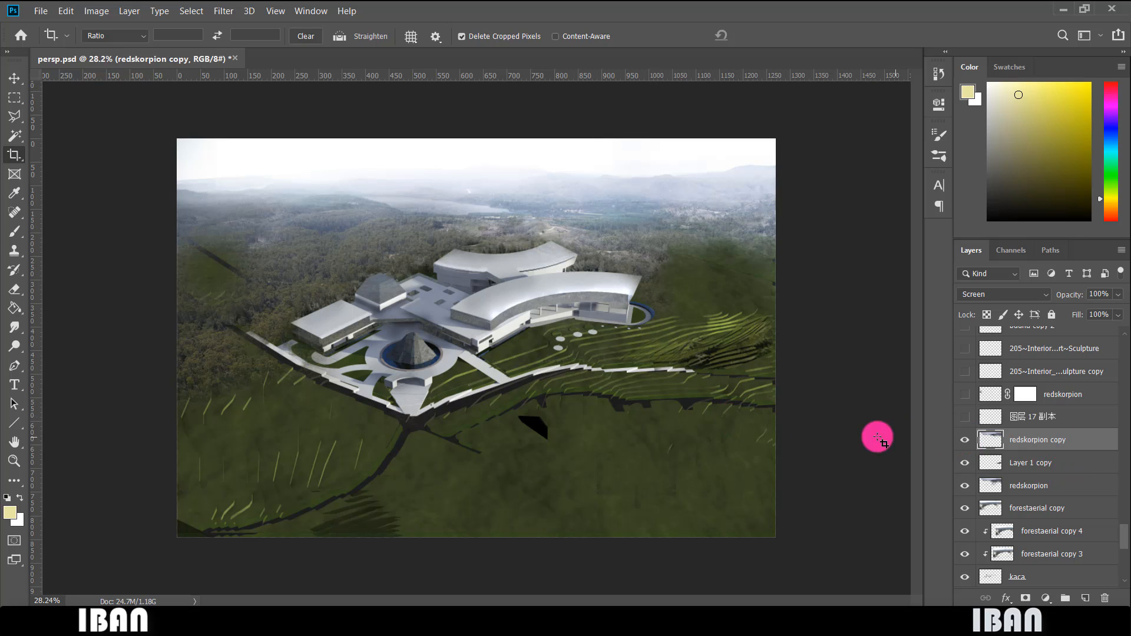
left_click(969, 447)
left_click(968, 446)
left_click(969, 446)
left_click(968, 445)
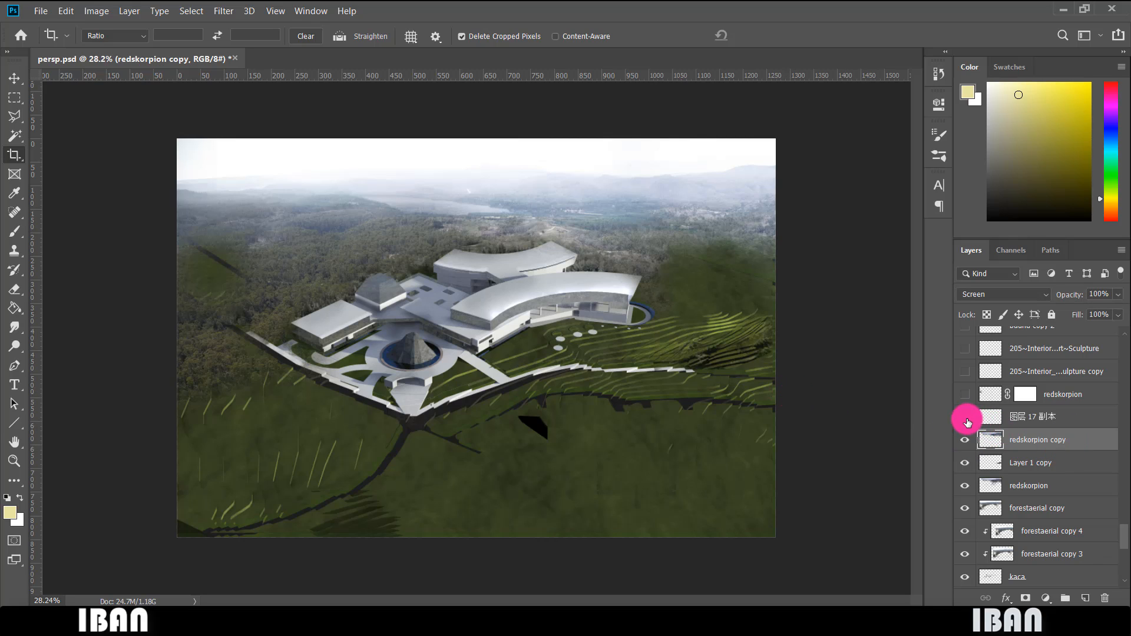
Show the 图层 17 副本 layer and the masked redskorpion layer above it.
left_click(966, 415)
left_click(966, 417)
left_click(966, 418)
left_click(969, 396)
left_click(968, 396)
left_click(969, 397)
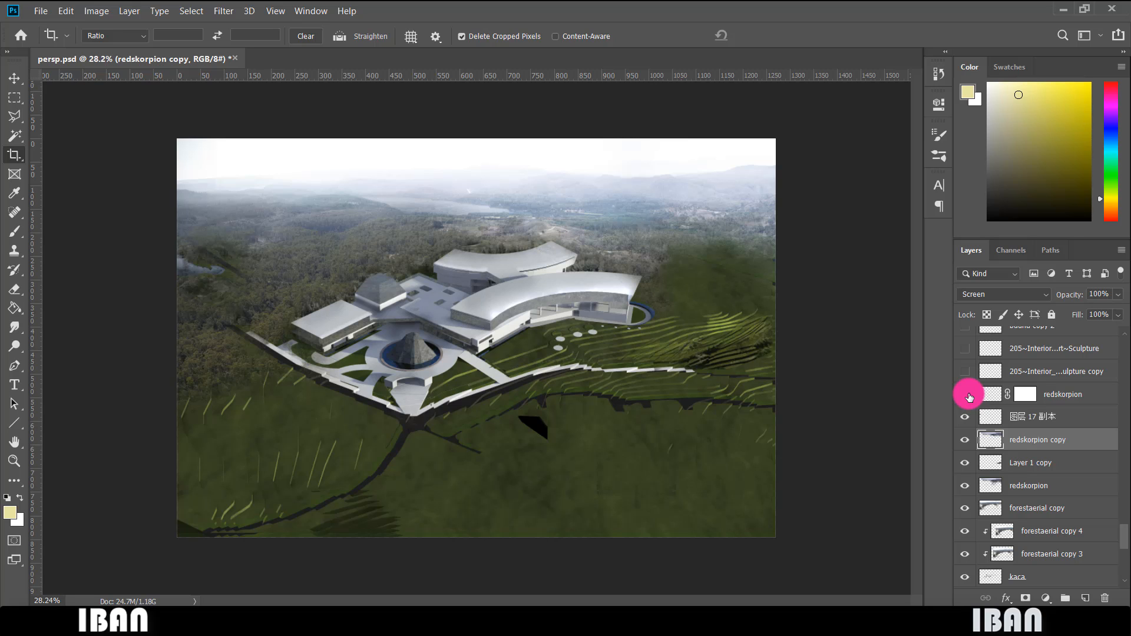
Show the two 205~Interior sculpture layers on the lawn beside the curved building.
left_click(966, 372)
scroll(1001, 424, "up", 3)
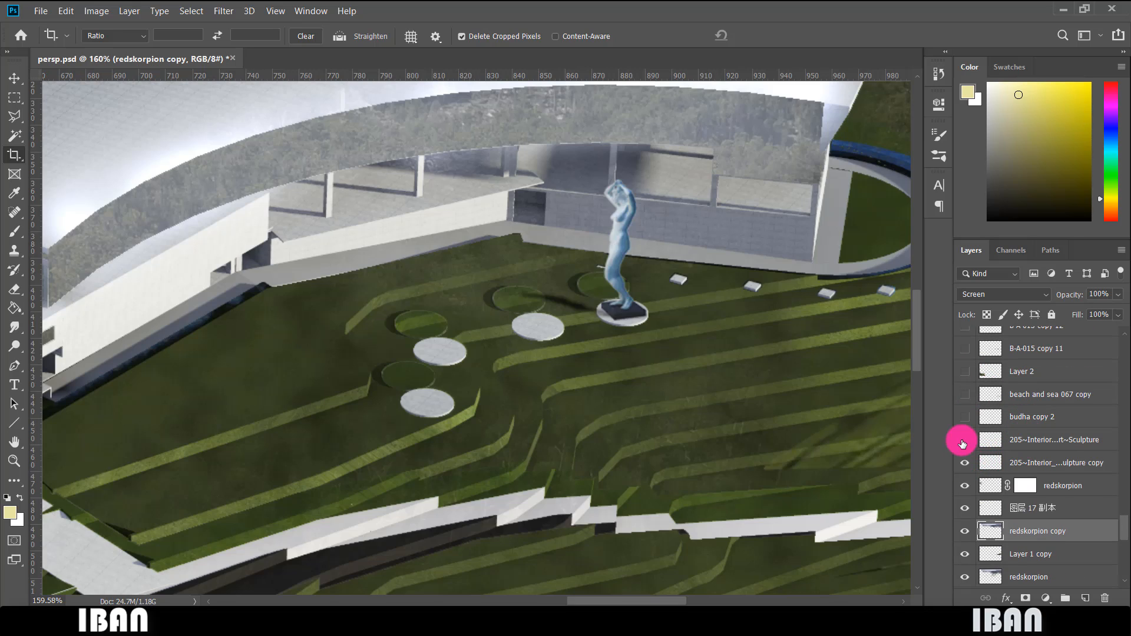
left_click(964, 440)
Show the budha copy 2, beach and sea 067 copy and Layer 2 layers.
left_click(969, 417)
left_click(967, 396)
left_click(966, 376)
scroll(627, 484, "down", 5)
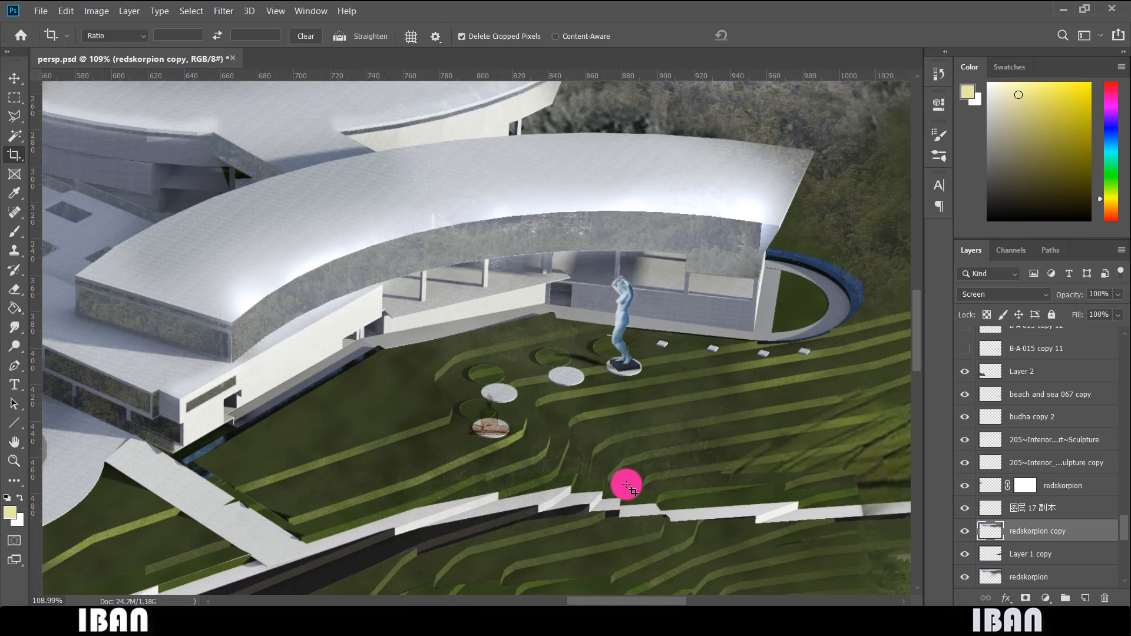
Show the B-A-015 copy 11 and B-A-015 copy 12 tree layers along the terraces.
scroll(1047, 427, "up", 2)
left_click(968, 441)
left_click(968, 416)
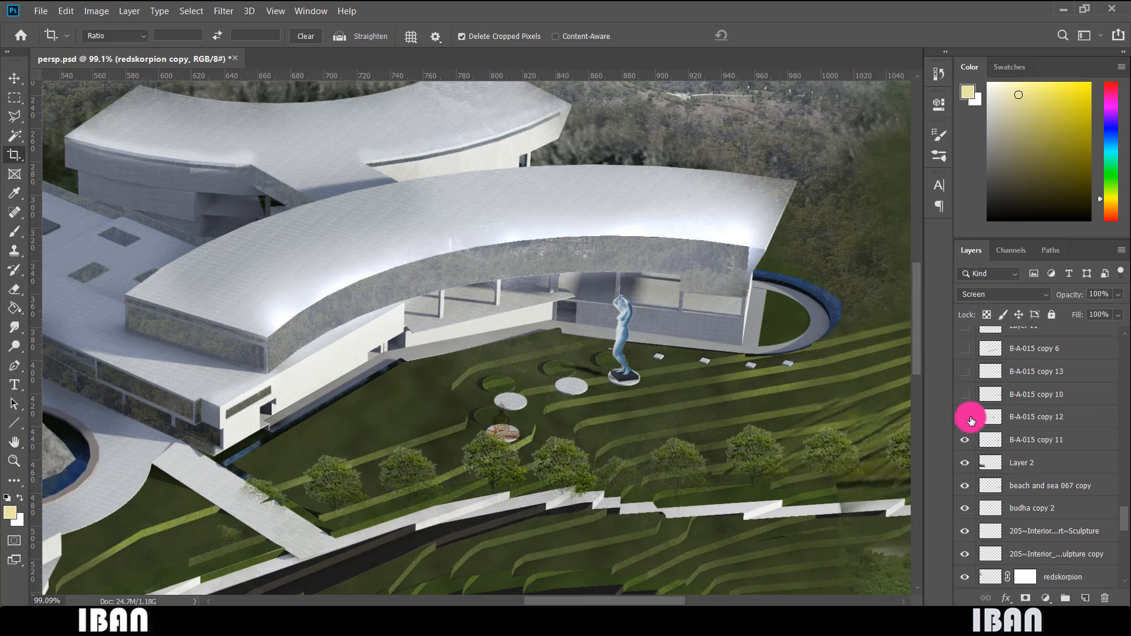
Hide the B-A-015 copy 11 and Layer 2 layers.
scroll(595, 406, "down", 5)
scroll(596, 409, "down", 2)
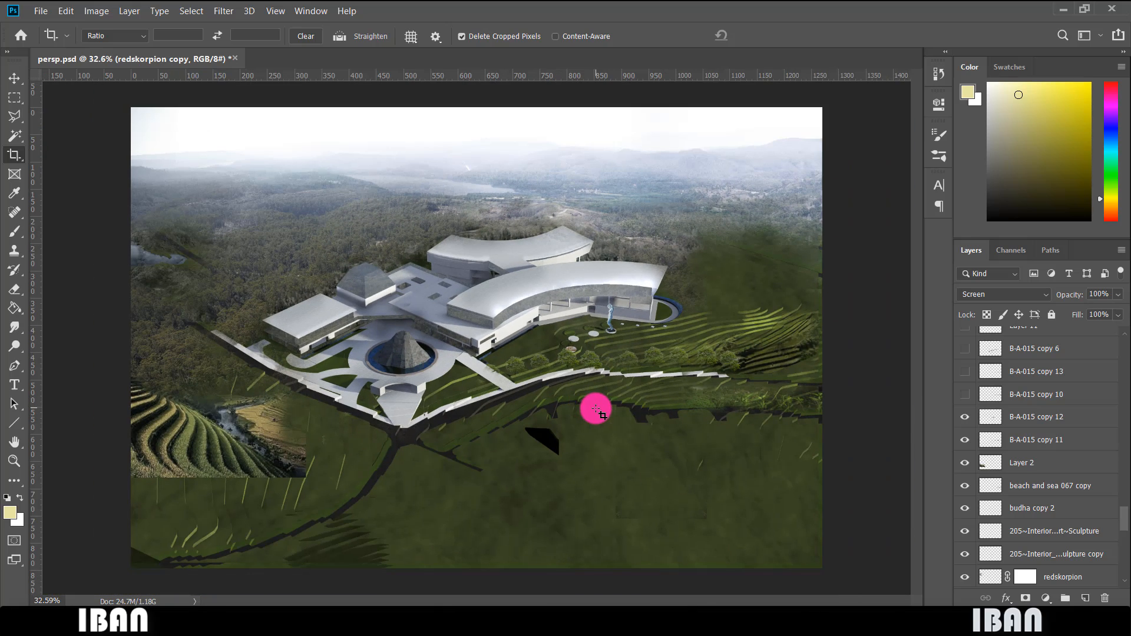
left_click(965, 440)
left_click(960, 464)
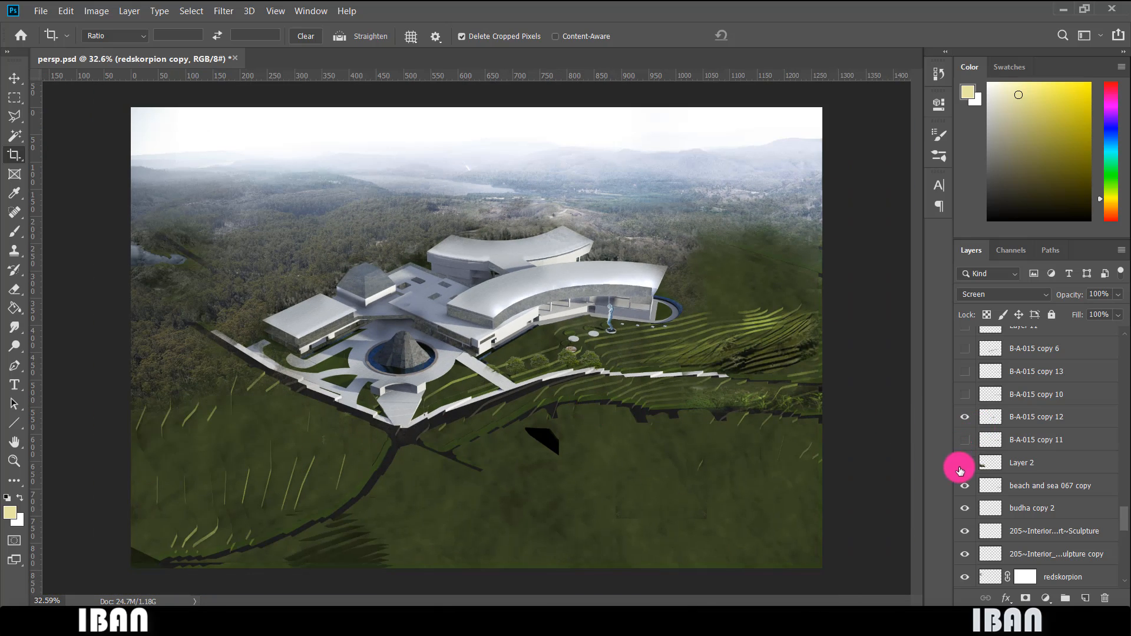
Show Layer 2 and the B-A-015 copy 11, copy 10, copy 13 and copy 6 tree layers.
left_click(963, 468)
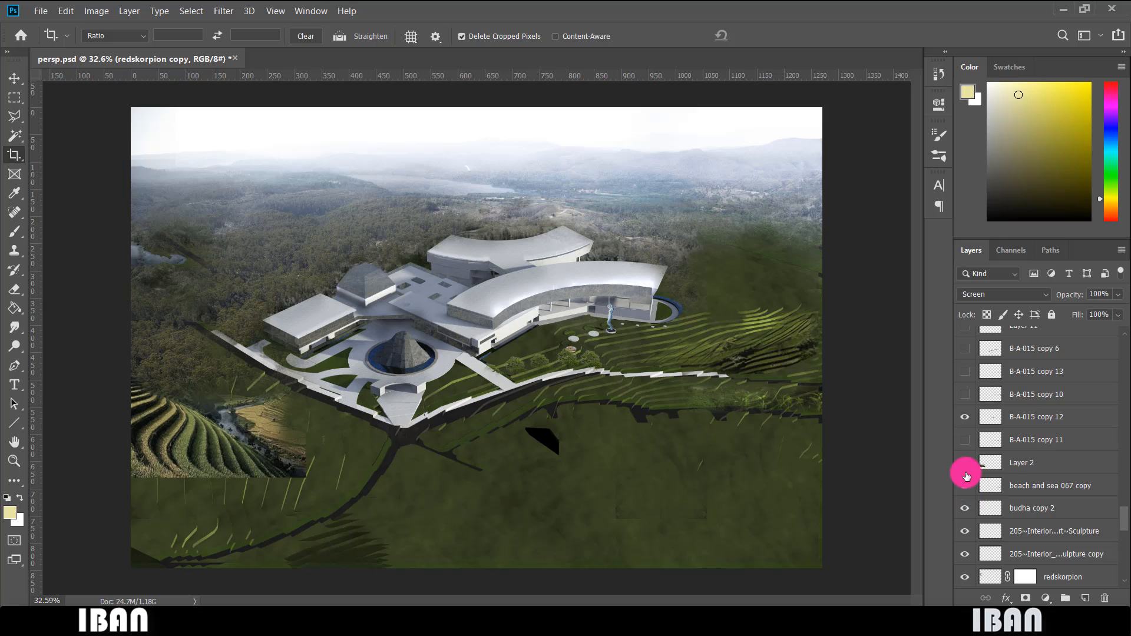
left_click(965, 440)
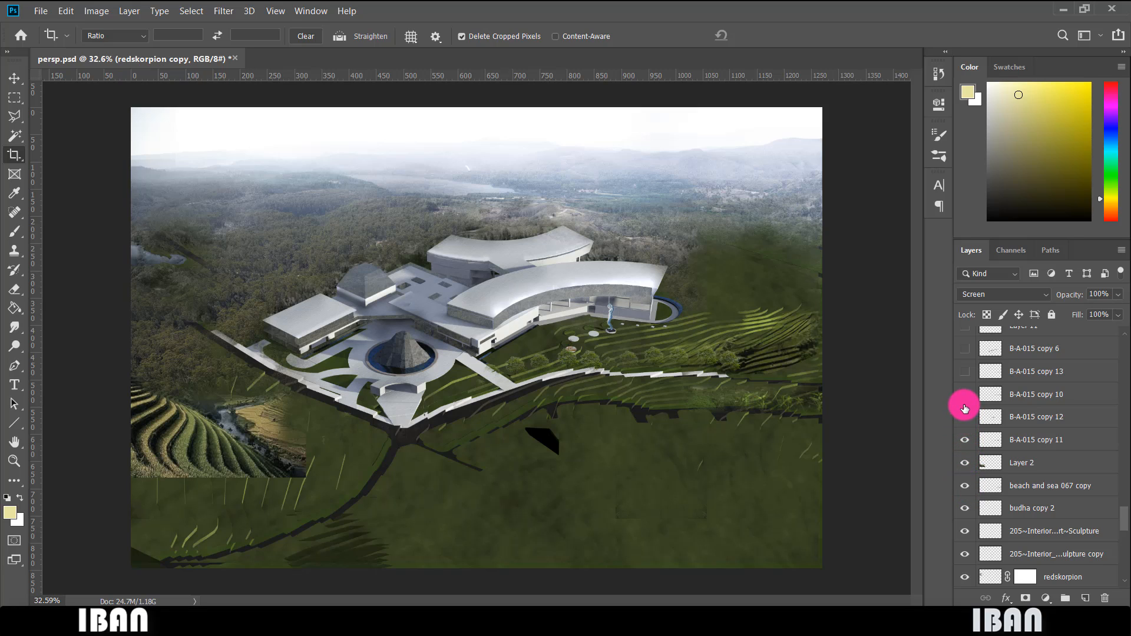
left_click_drag(965, 408, 971, 352)
scroll(1025, 398, "up", 2)
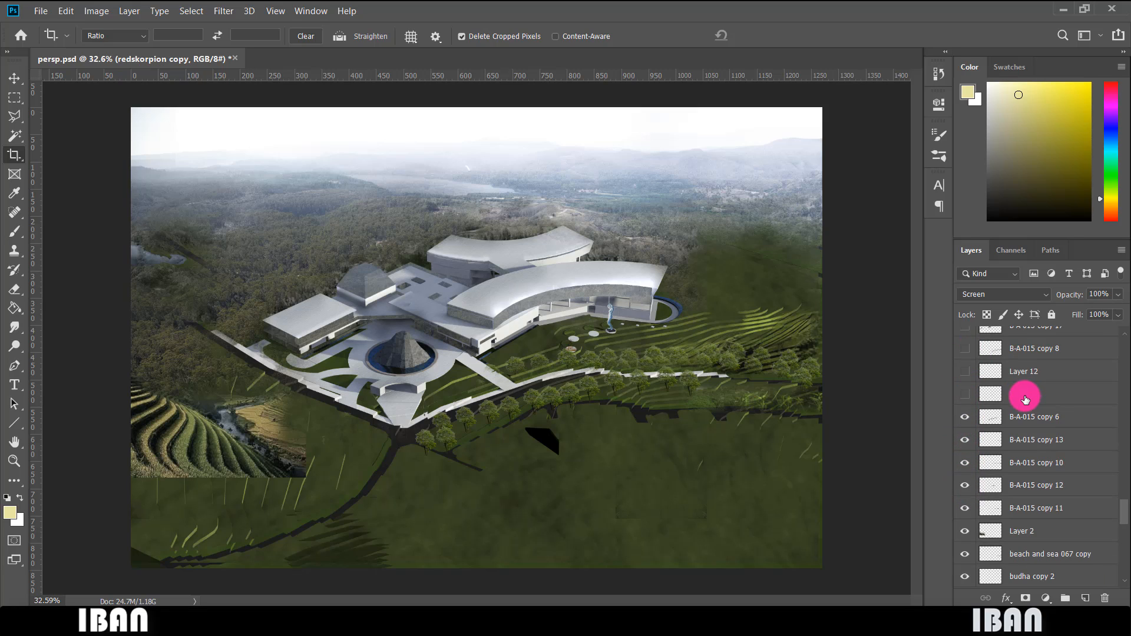
Show Layer 11 and Layer 12 and inspect the cars beside the circular fountain up close.
scroll(1025, 398, "up", 2)
left_click(965, 463)
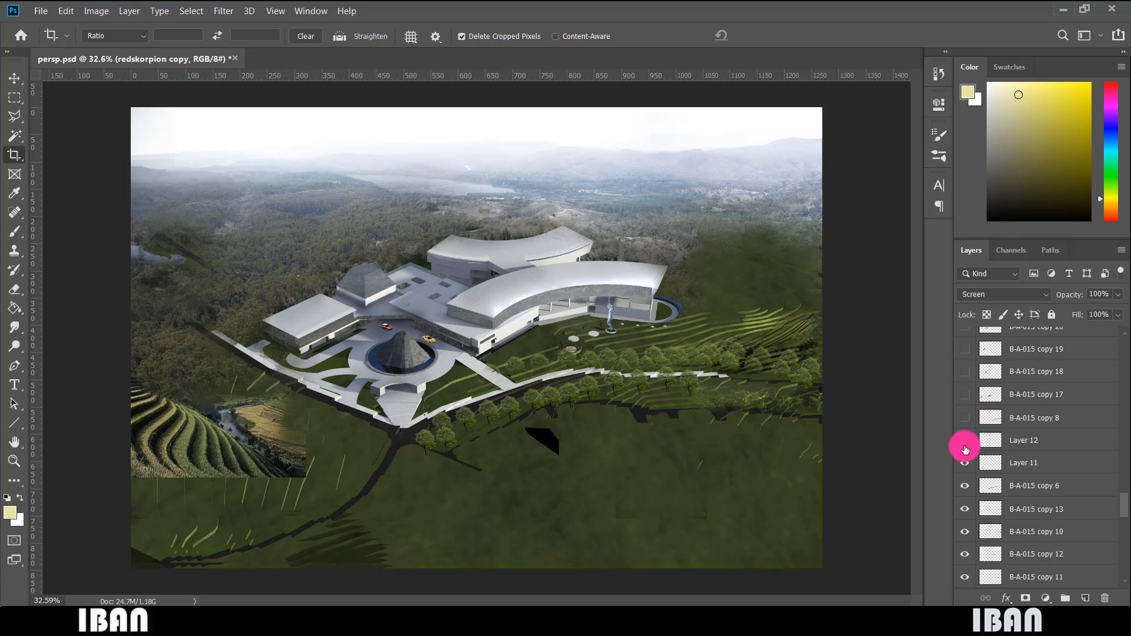
left_click(964, 448)
left_click(965, 463)
scroll(377, 348, "up", 8)
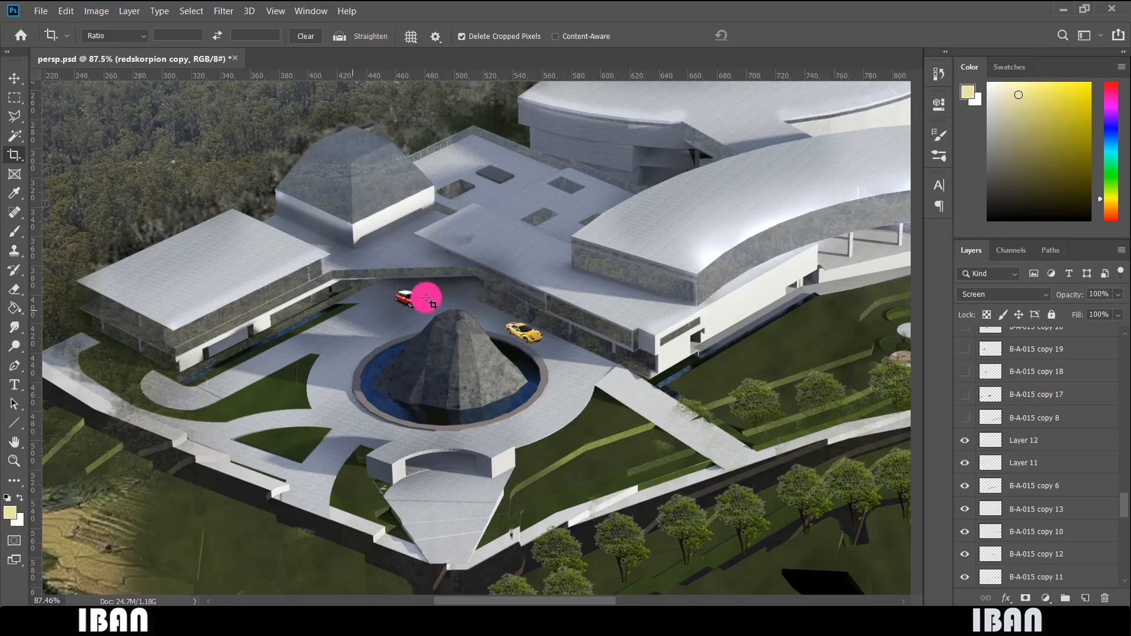
scroll(471, 386, "down", 6)
scroll(469, 386, "down", 2)
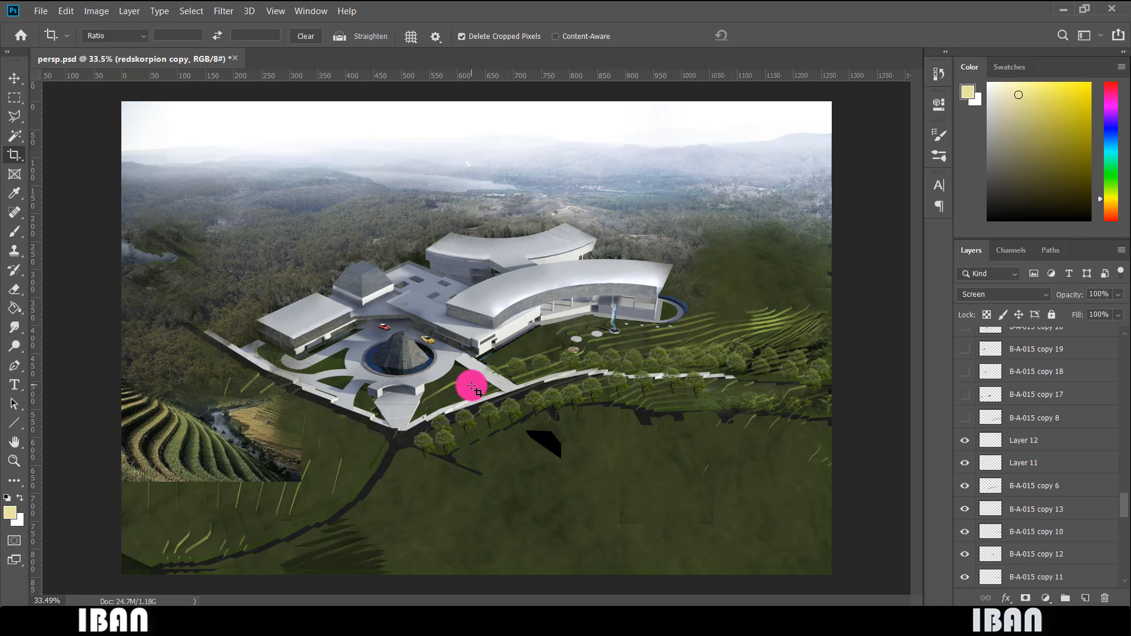
Show the B-A-015 copy 8, copy 17 and copy 18 tree layers along the road and entrance walkways.
scroll(1019, 463, "up", 2)
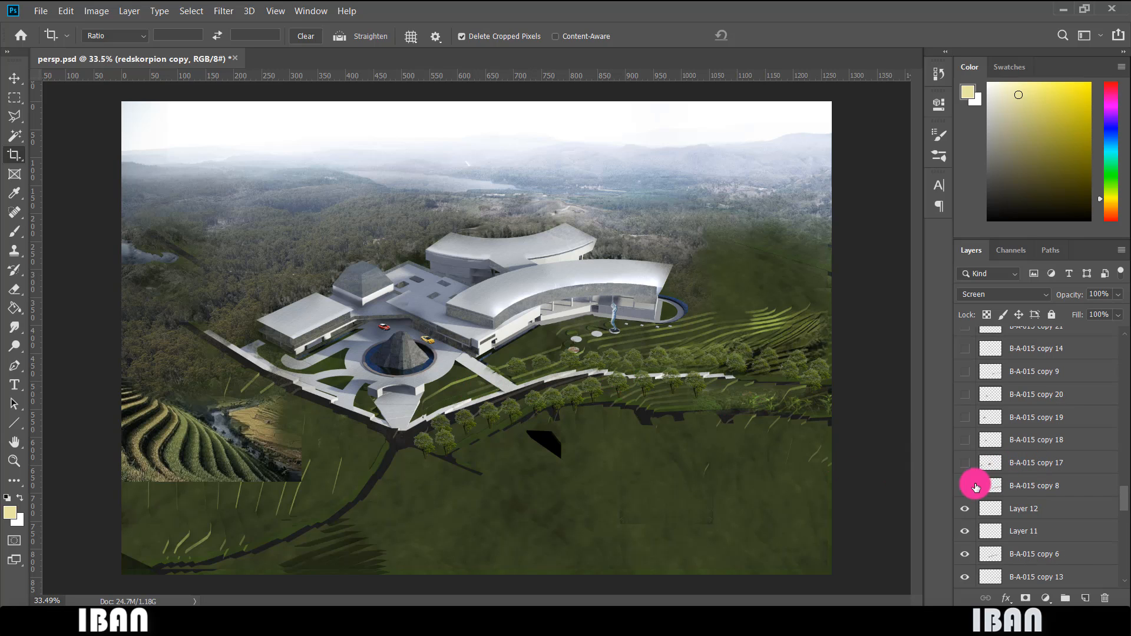
left_click(964, 485)
left_click(966, 462)
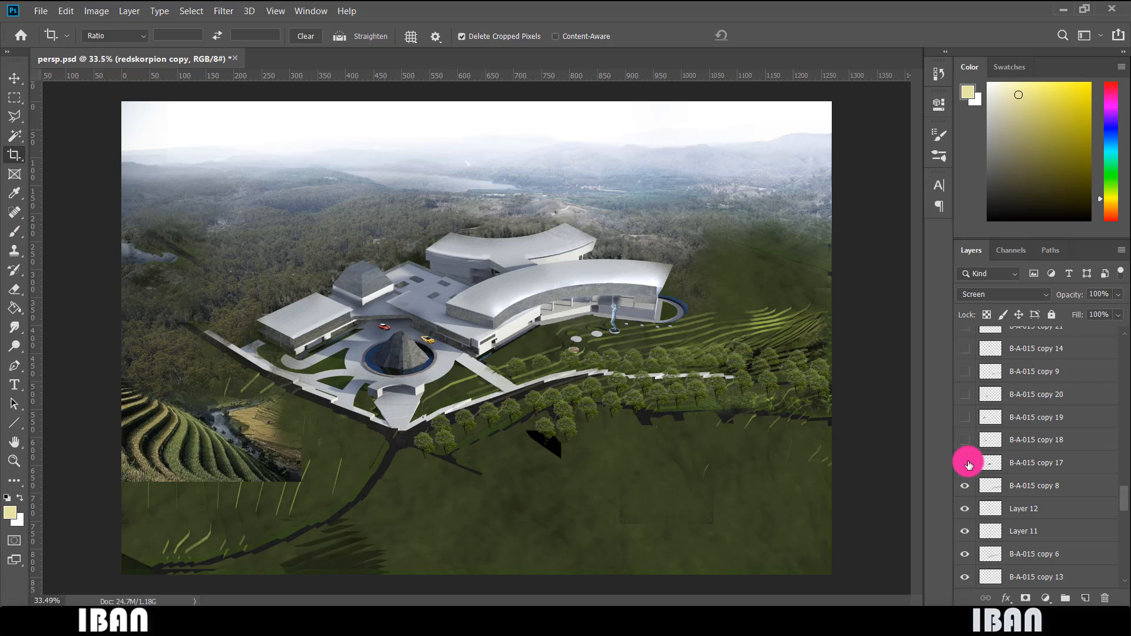
left_click(966, 442)
left_click(966, 442)
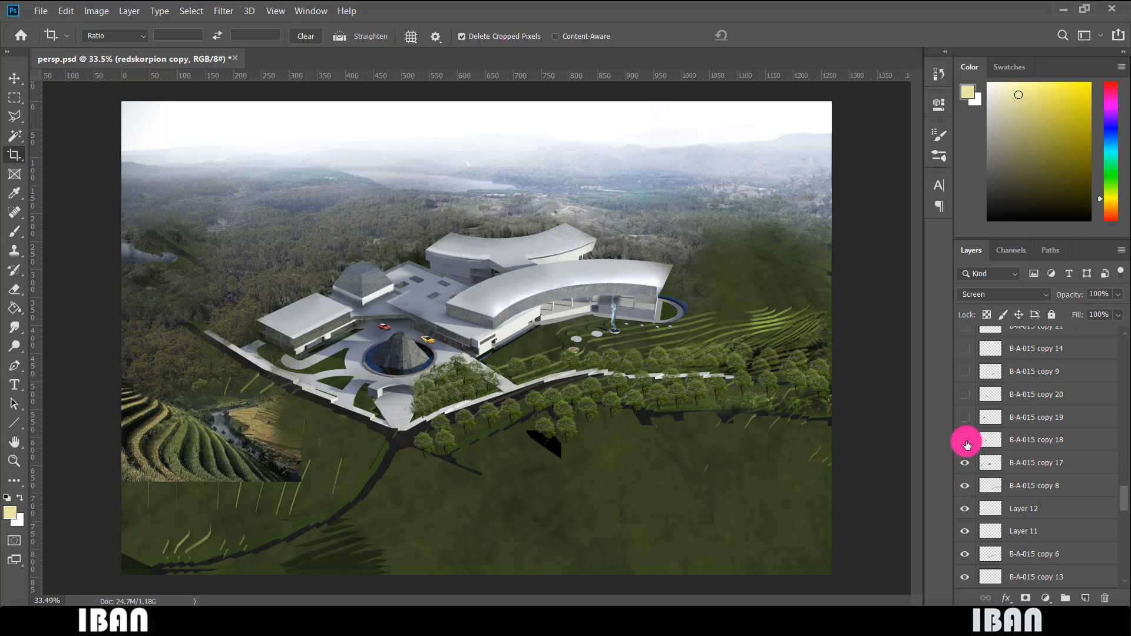
left_click(966, 442)
left_click(966, 442)
left_click(966, 442)
Show the B-A-015 copy 19, copy 20, copy 9 and copy 14 tree layers and inspect the courtyard tree.
left_click(964, 417)
left_click(965, 394)
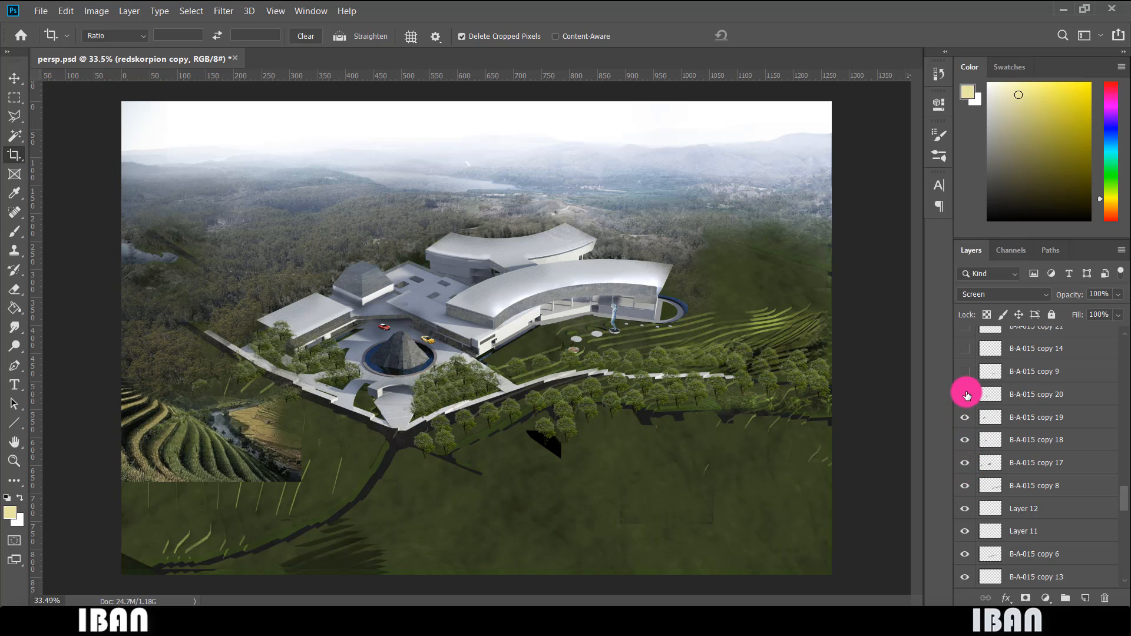
left_click(966, 371)
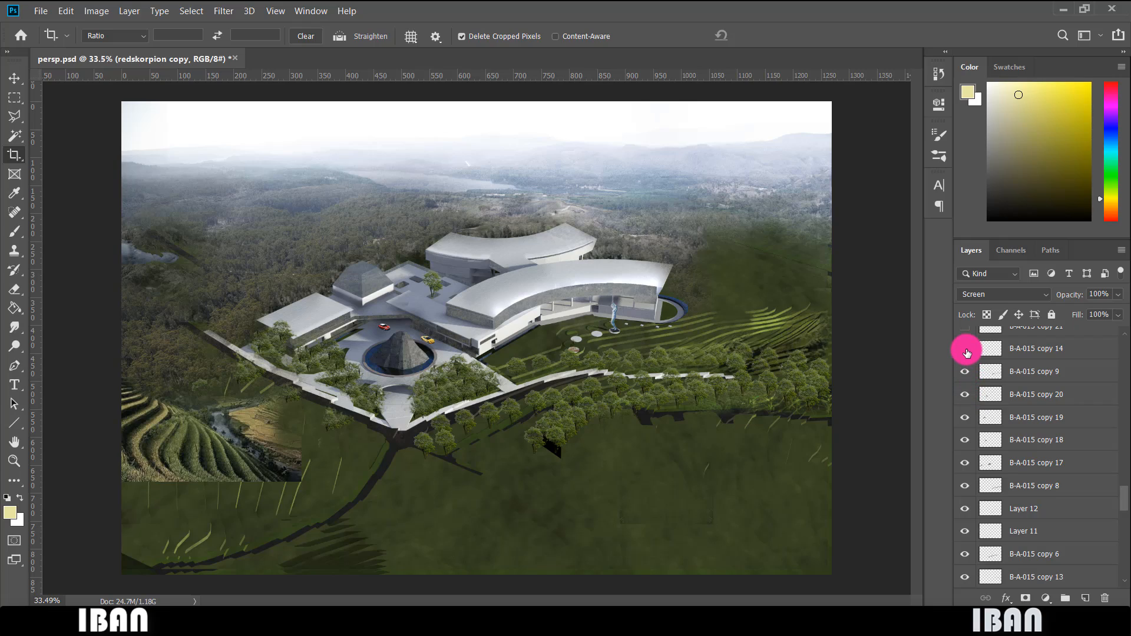
left_click(966, 352)
scroll(392, 303, "up", 5)
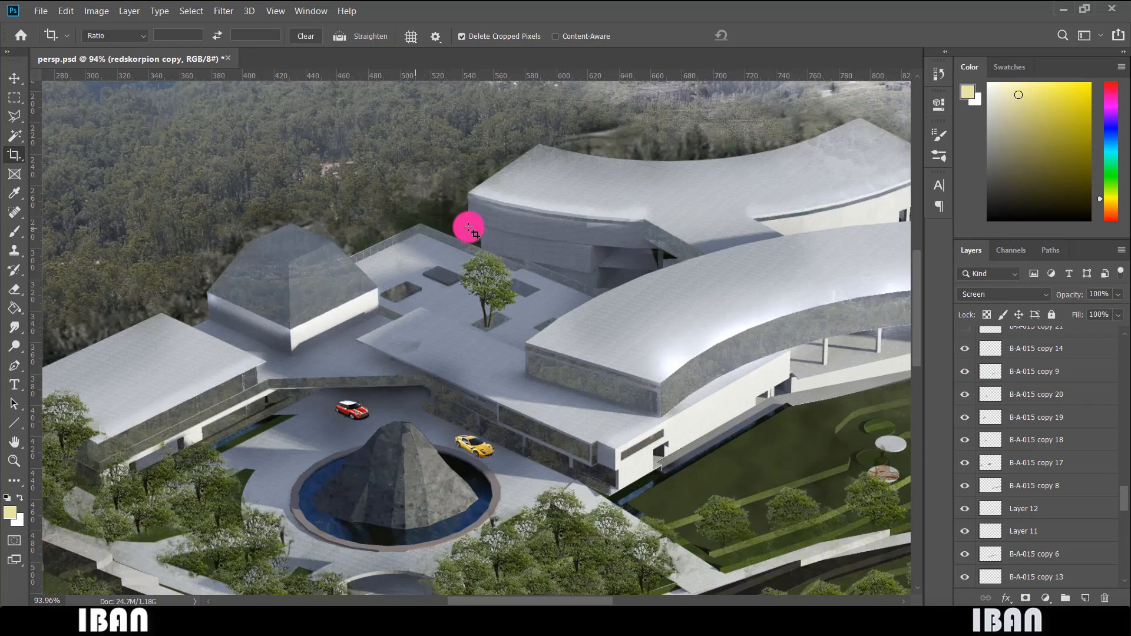
scroll(443, 294, "down", 4)
scroll(443, 295, "down", 1)
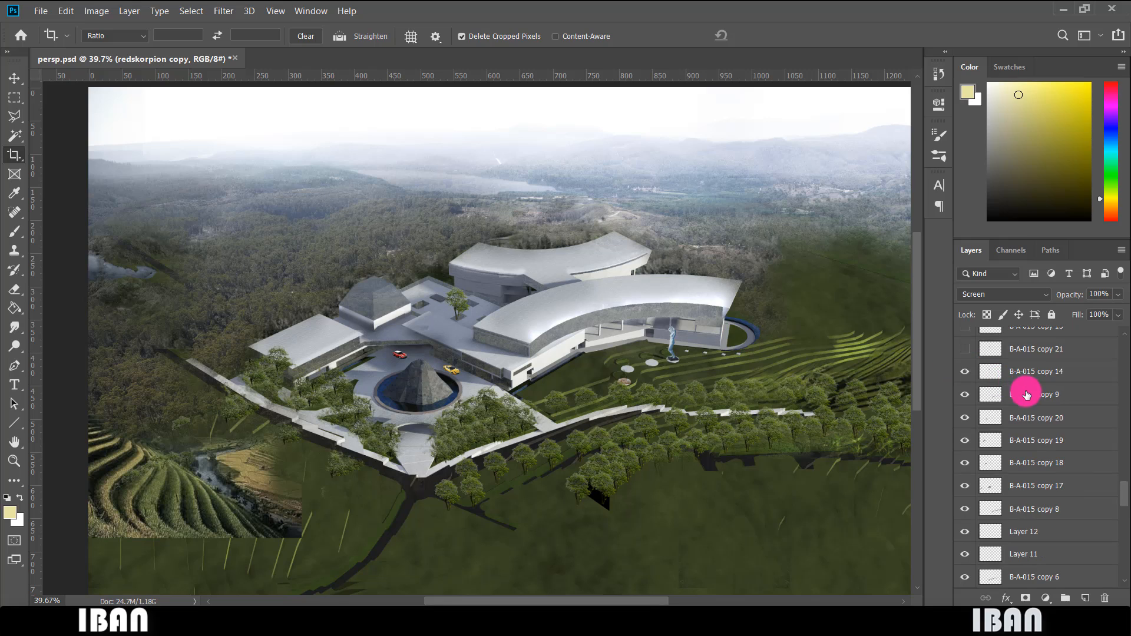
Show the B-A-015 copy 21, copy 15 and copy 7 tree layers.
scroll(1001, 412, "up", 3)
left_click(966, 485)
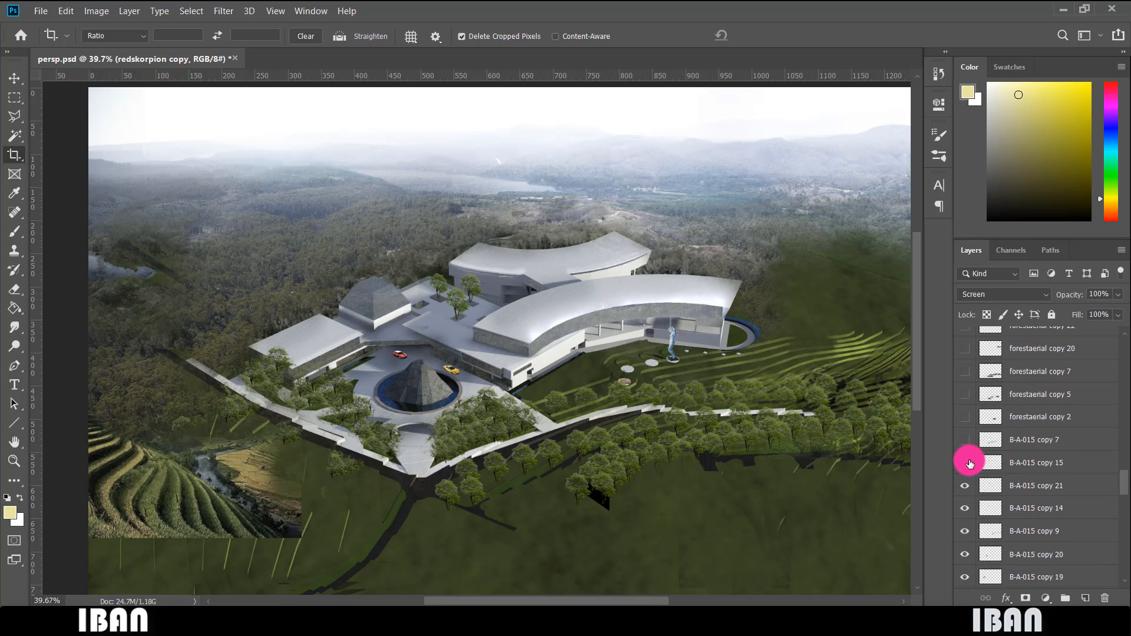
left_click(967, 462)
left_click(964, 439)
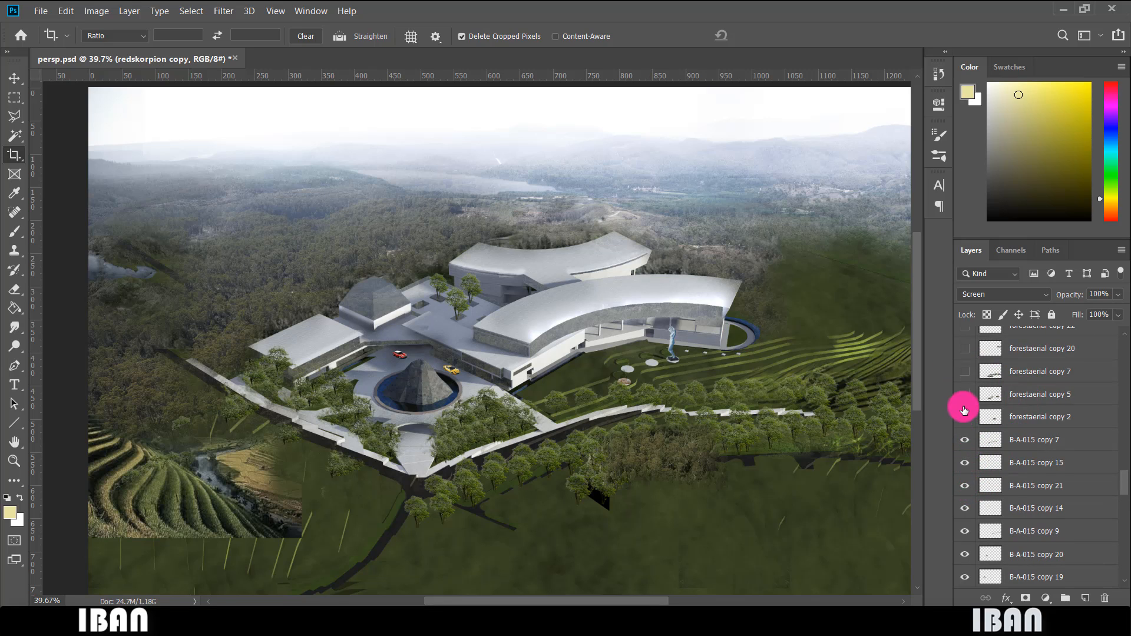
Toggle the forestaerial copy 2 layer for comparison, leave it visible, and show the forestaerial copy 5 and copy 7 layers above it.
left_click(964, 427)
left_click(965, 426)
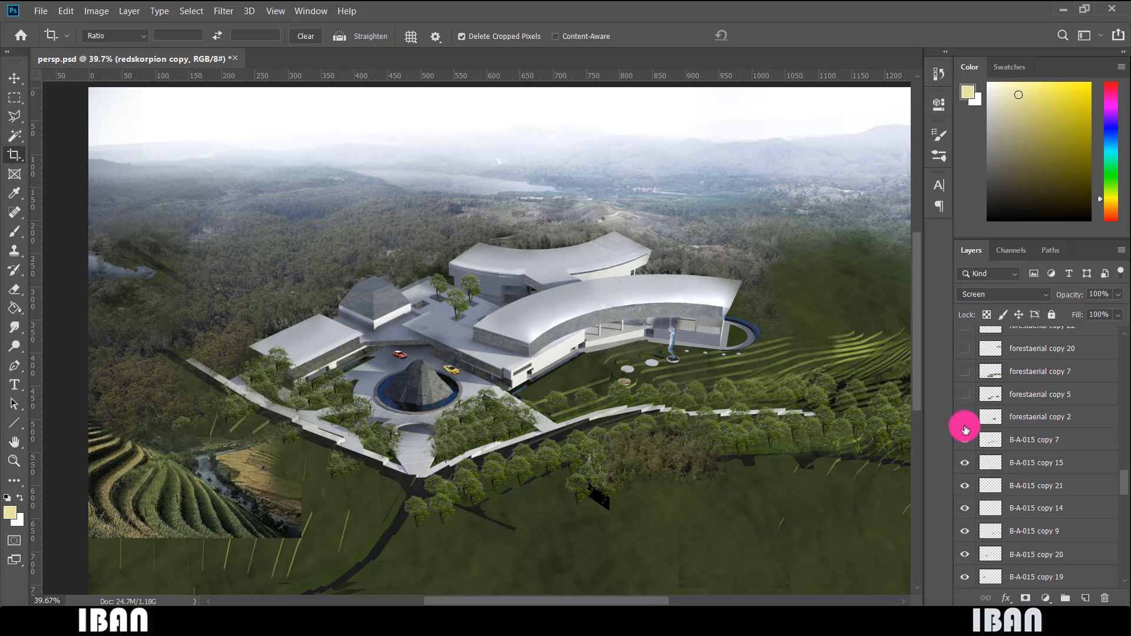
left_click(964, 427)
left_click(965, 426)
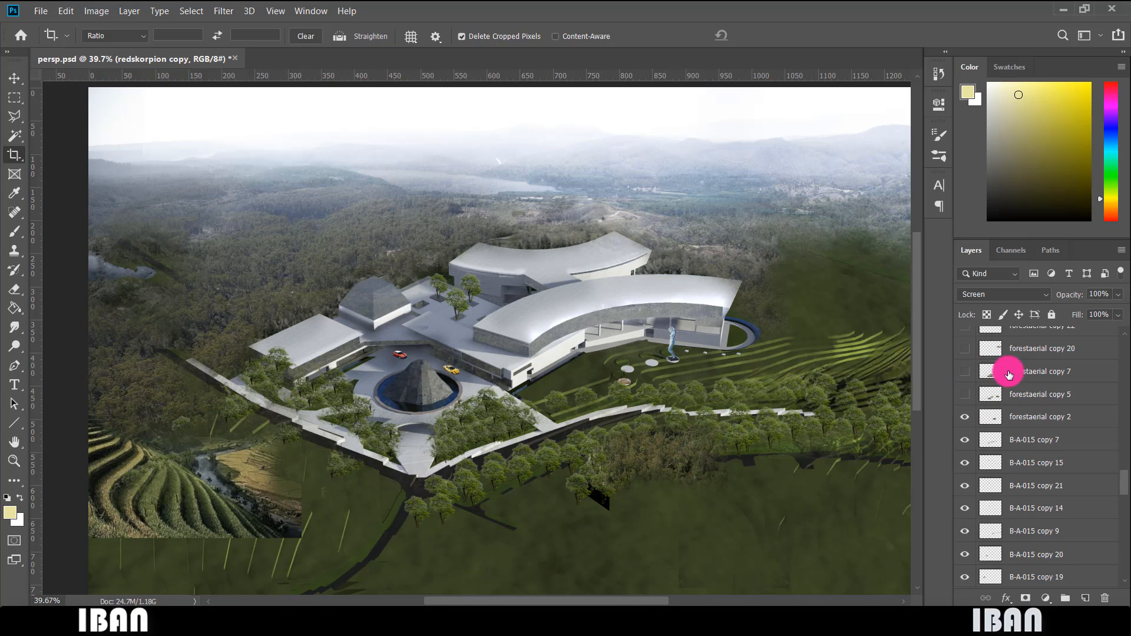
left_click(964, 394)
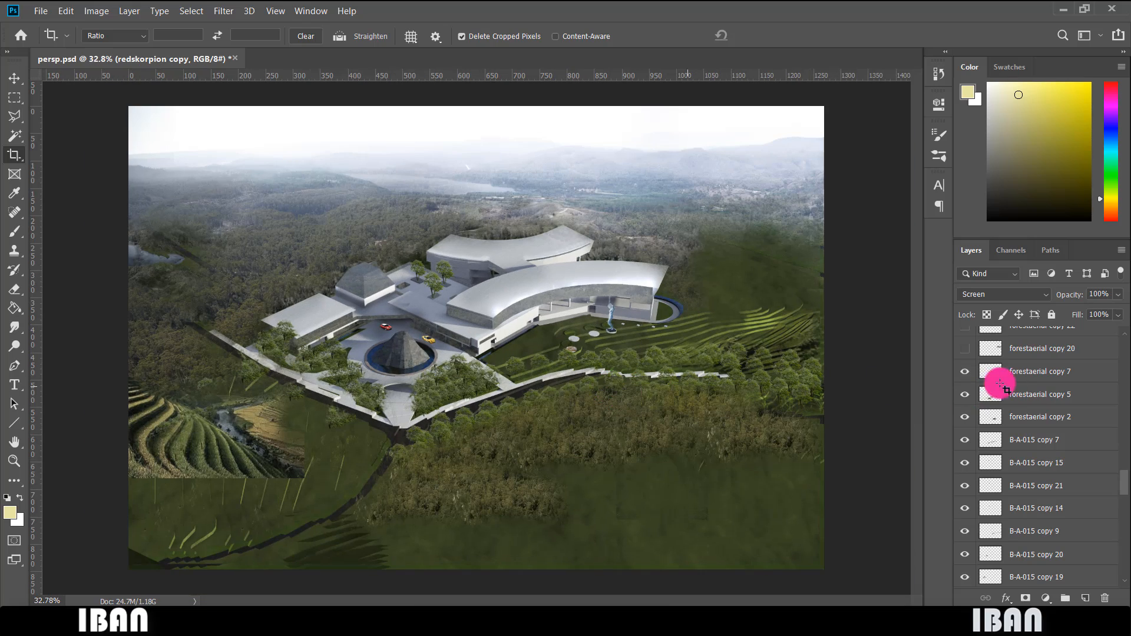
Show the forestaerial copy 20, copy 22, copy 21, copy 18 and copy 17 layers.
scroll(1002, 389, "up", 3)
left_click(966, 417)
left_click(965, 394)
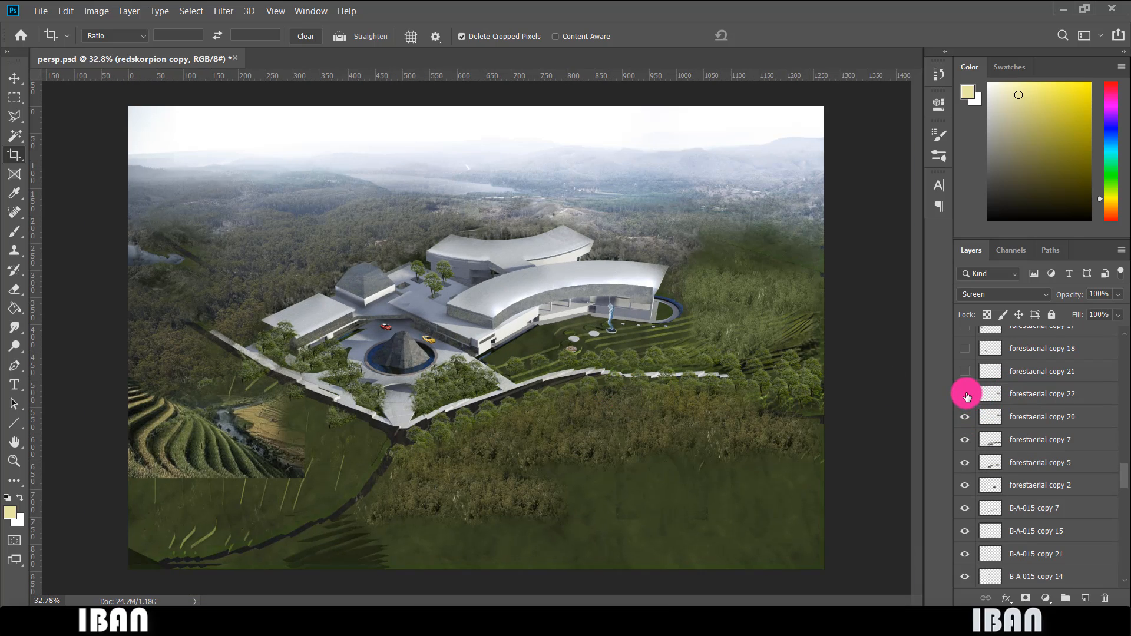
left_click(965, 376)
scroll(1032, 391, "up", 1)
left_click(965, 417)
left_click(967, 396)
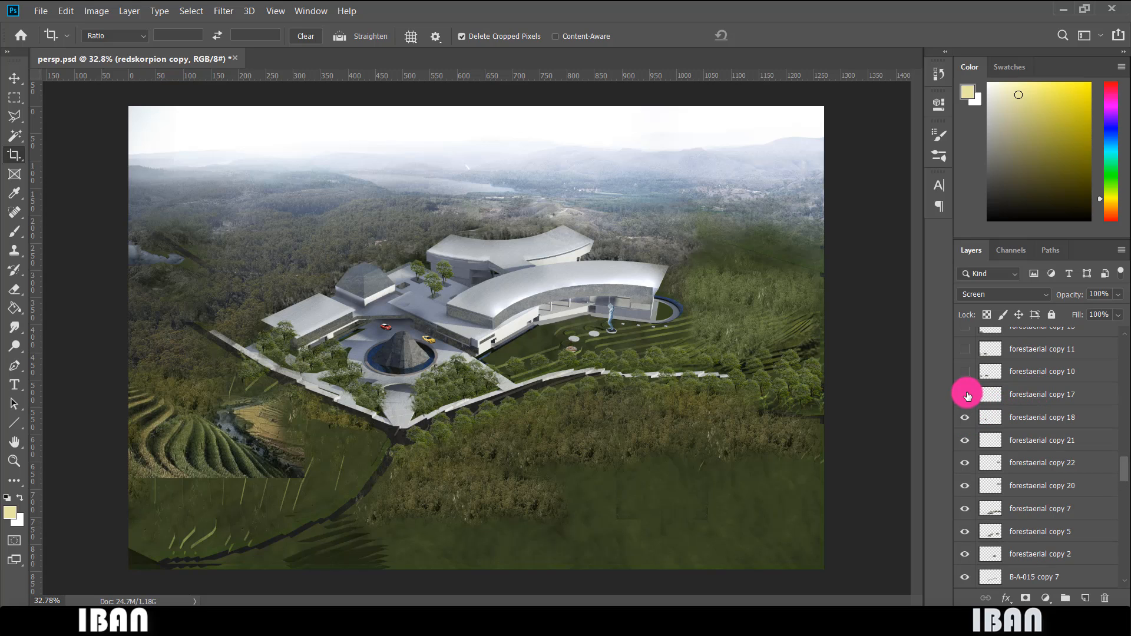
Show the forestaerial copy 10 through copy 16 layers to fill the foreground and the terraced field with forest.
scroll(1035, 396, "up", 2)
left_click(966, 482)
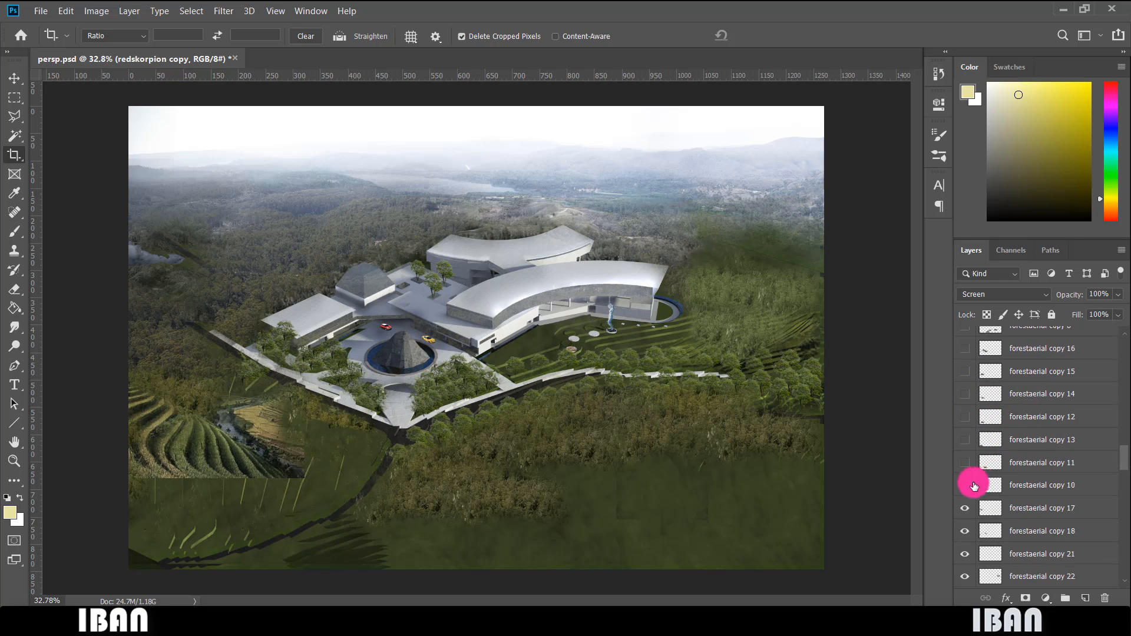
left_click(973, 442)
left_click(969, 421)
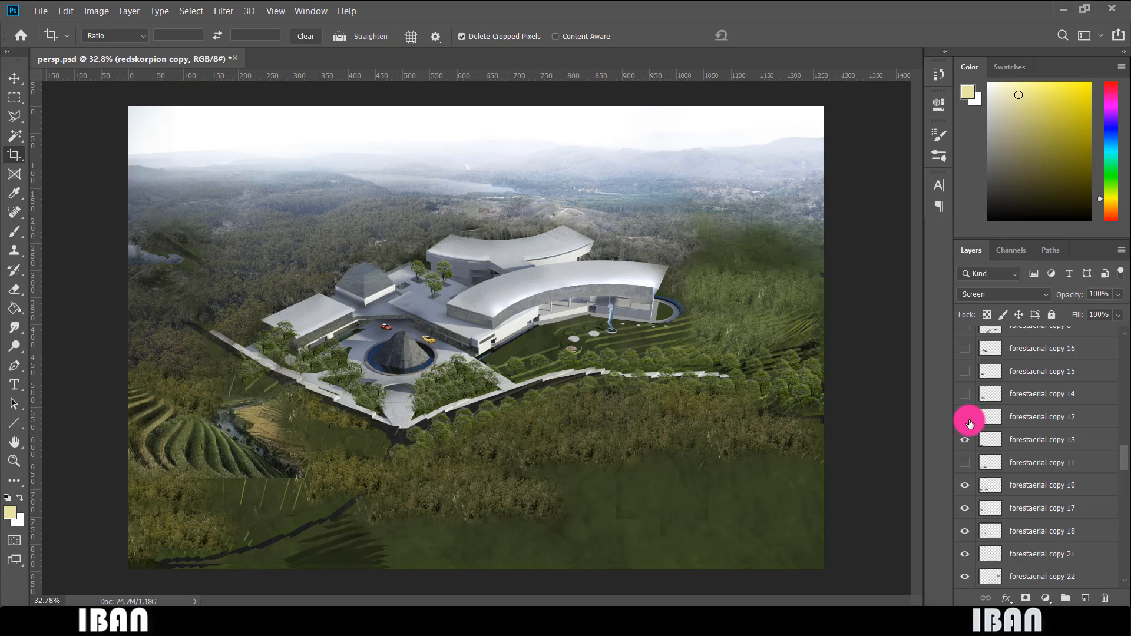
left_click(964, 463)
left_click(965, 394)
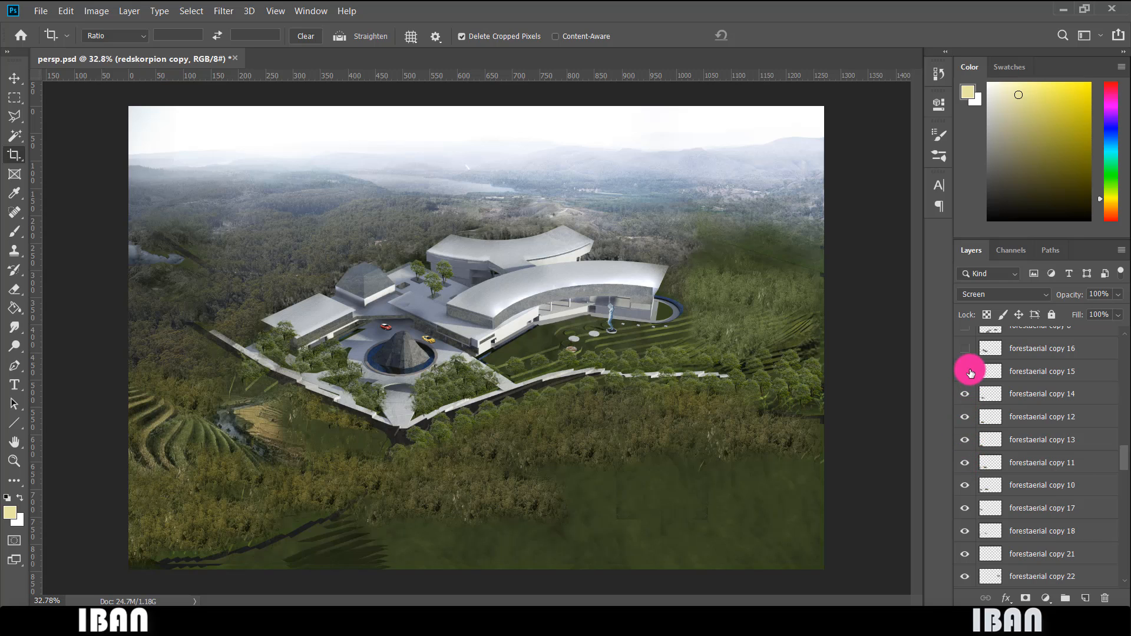
left_click(965, 372)
left_click(964, 354)
Show the forestaerial copy 8 and upper copy 7 layers, plus beach and sea 040 and its copy, copy 2 and copy 7 layers.
scroll(1023, 404, "up", 3)
left_click(966, 462)
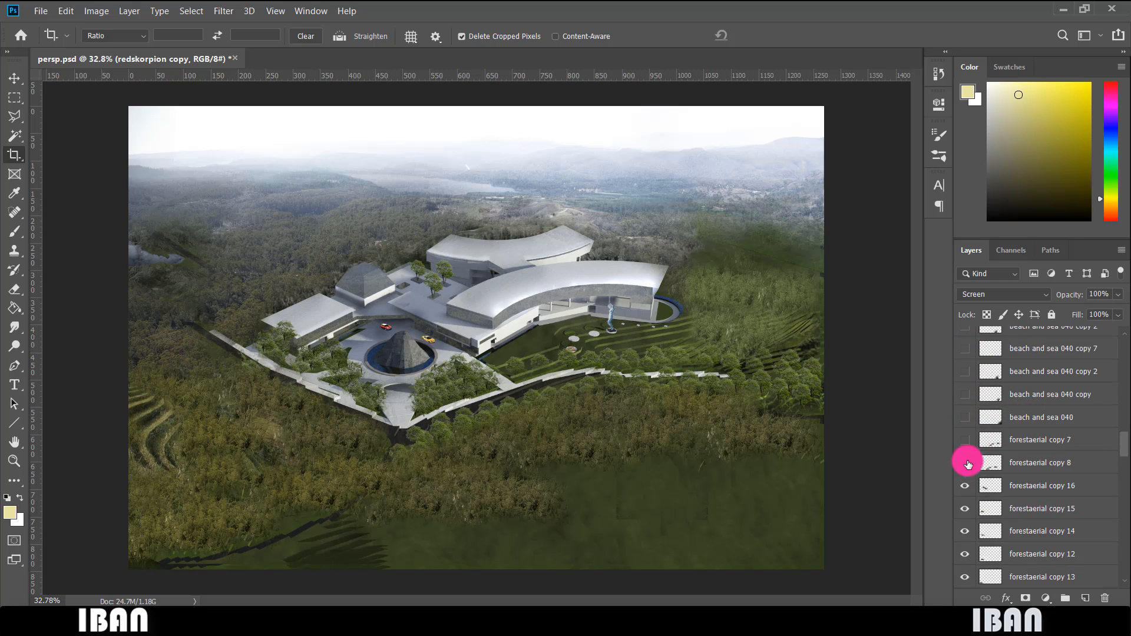
left_click(966, 440)
left_click(964, 417)
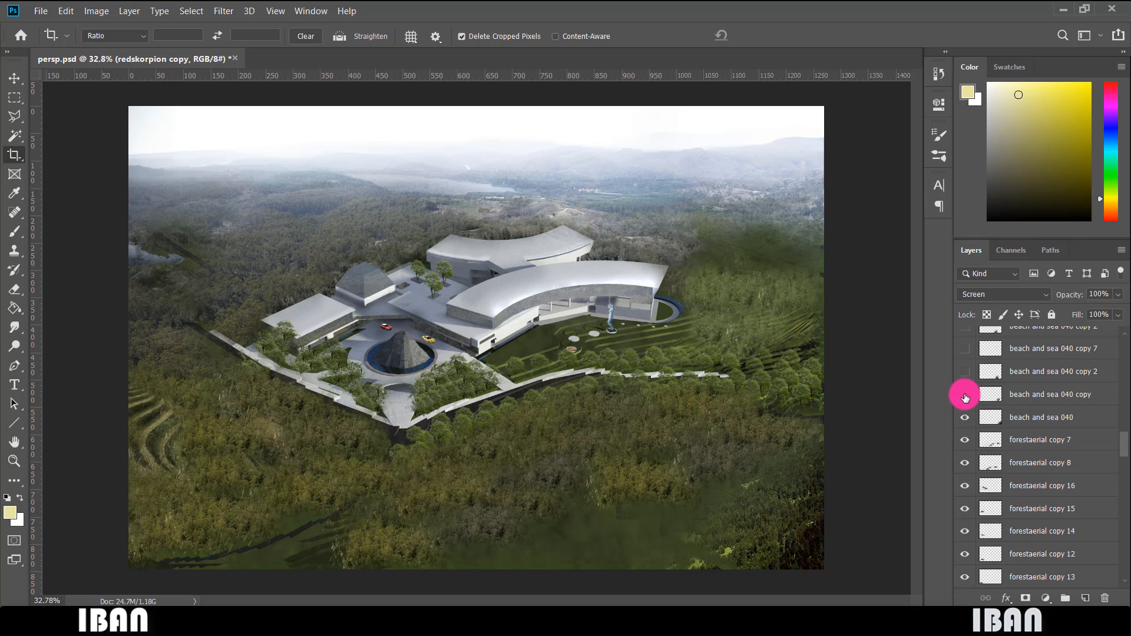
left_click(965, 395)
left_click(965, 371)
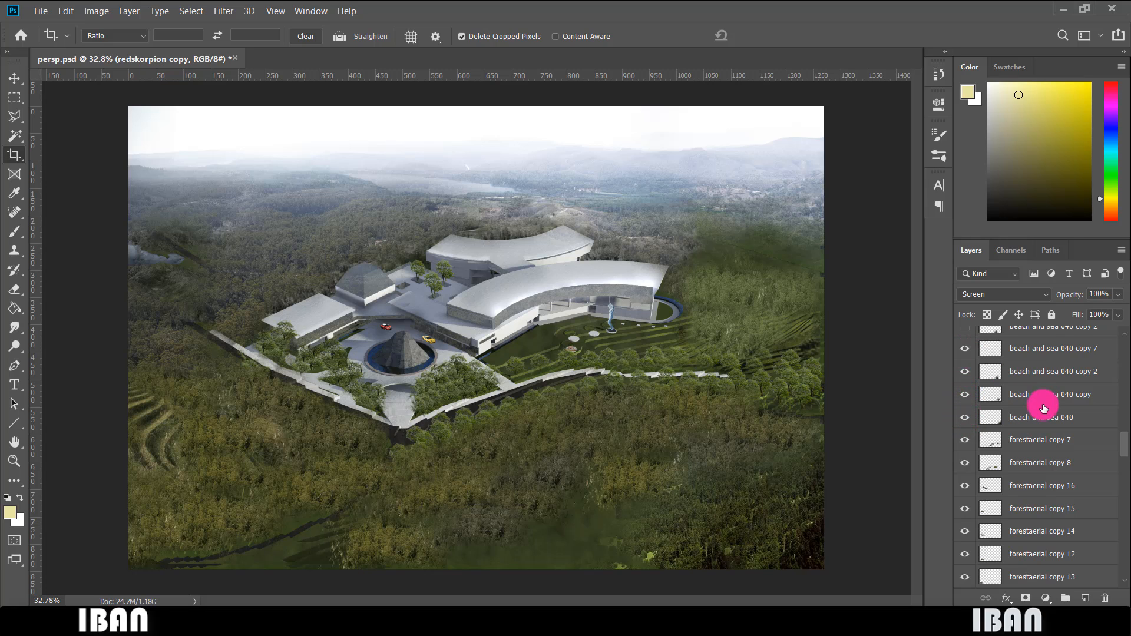
Show the remaining beach and sea 040 layers, from the upper copy 2 through both copy 5 layers.
scroll(1040, 406, "up", 3)
left_click(967, 418)
left_click(967, 395)
left_click(965, 372)
scroll(981, 412, "up", 3)
left_click(966, 418)
left_click(966, 394)
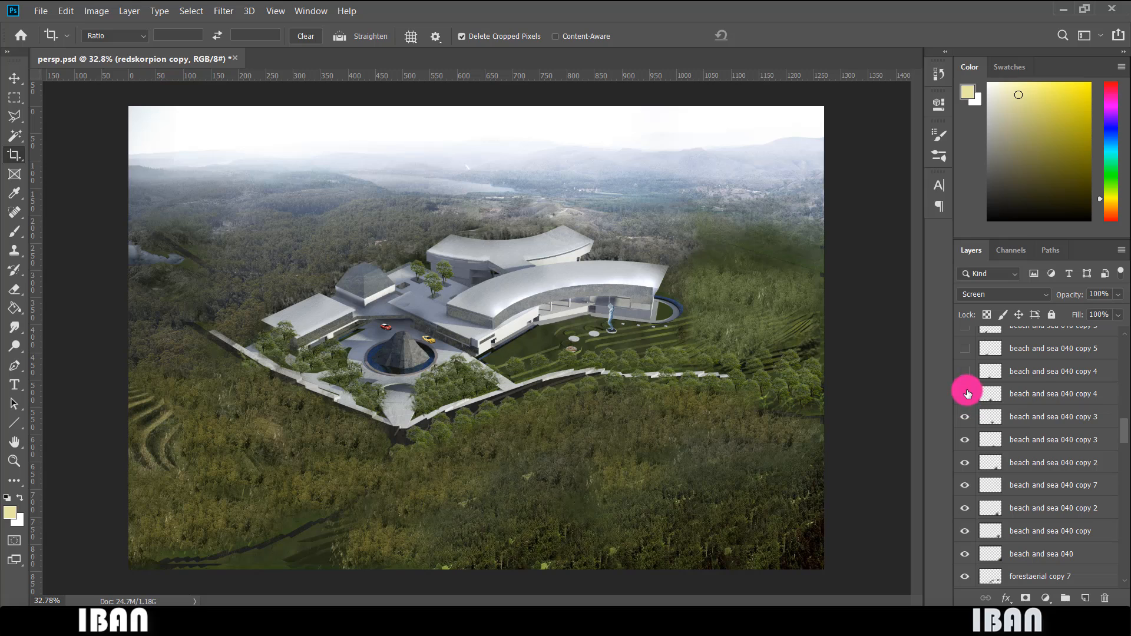
scroll(1031, 390, "up", 2)
left_click(965, 417)
left_click(966, 395)
left_click(966, 371)
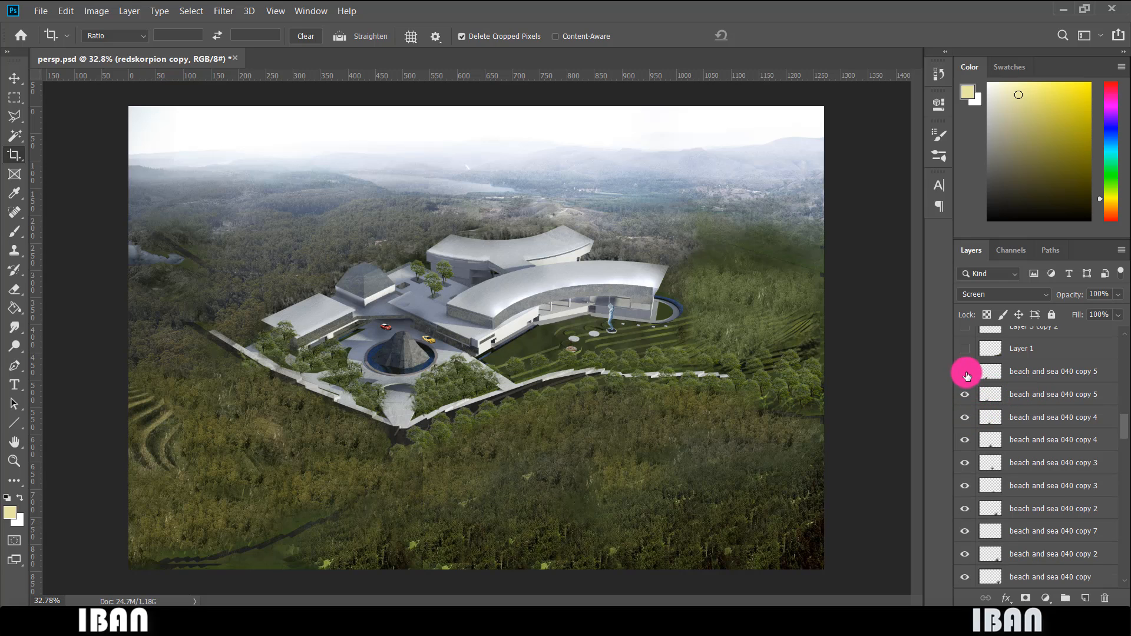
Show Layer 1 and the Layer 3 copy 2, copy 3, copy 5 and copy 4 layers.
scroll(1023, 383, "up", 2)
left_click(965, 394)
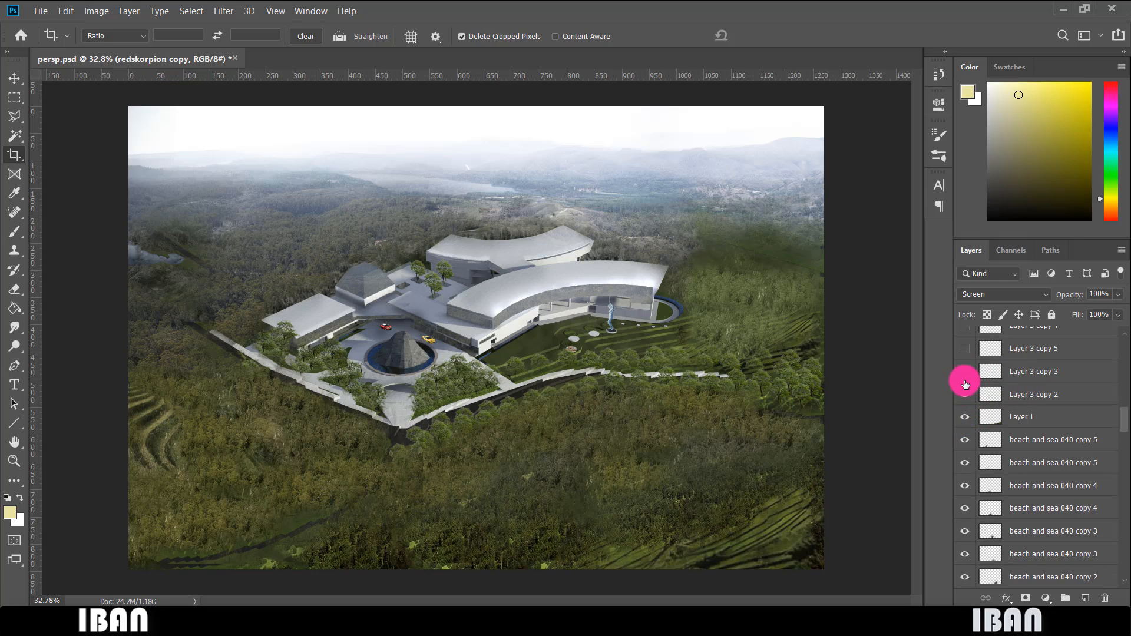
scroll(965, 406, "up", 1)
left_click(966, 371)
left_click(964, 354)
scroll(1010, 391, "up", 4)
scroll(1012, 398, "up", 3)
left_click(964, 485)
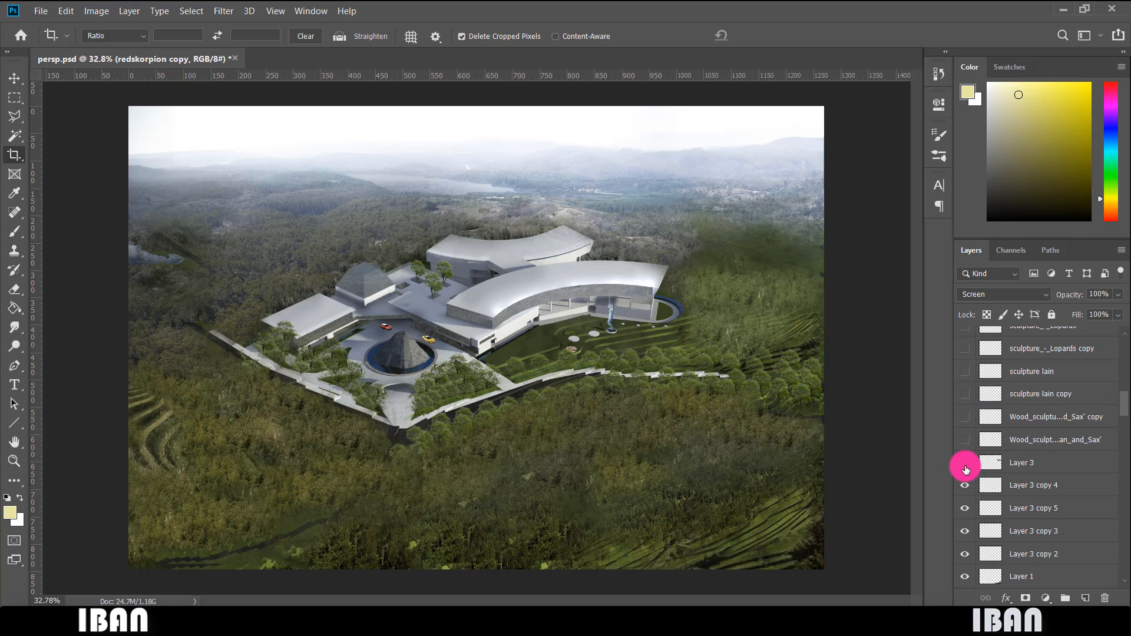
Show the Layer 3 terraces behind the building and the Wood_sculpt...an_and_Sax' sculpture on the lawn.
left_click(965, 463)
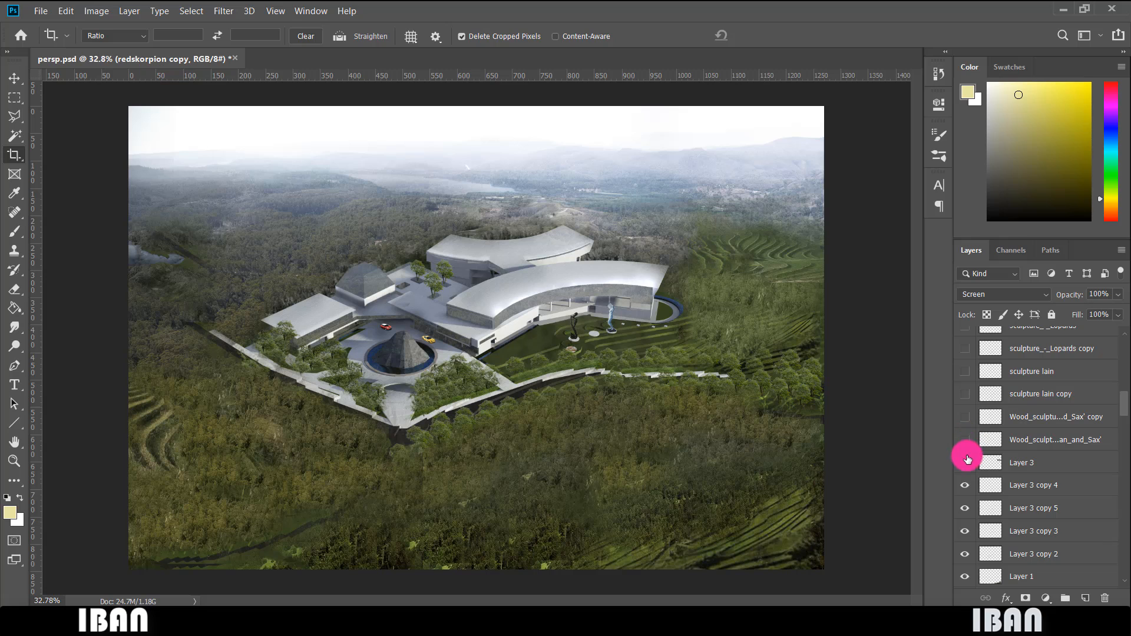
left_click(965, 463)
left_click(964, 463)
left_click(965, 462)
left_click(964, 462)
scroll(598, 319, "up", 5)
scroll(569, 386, "down", 3)
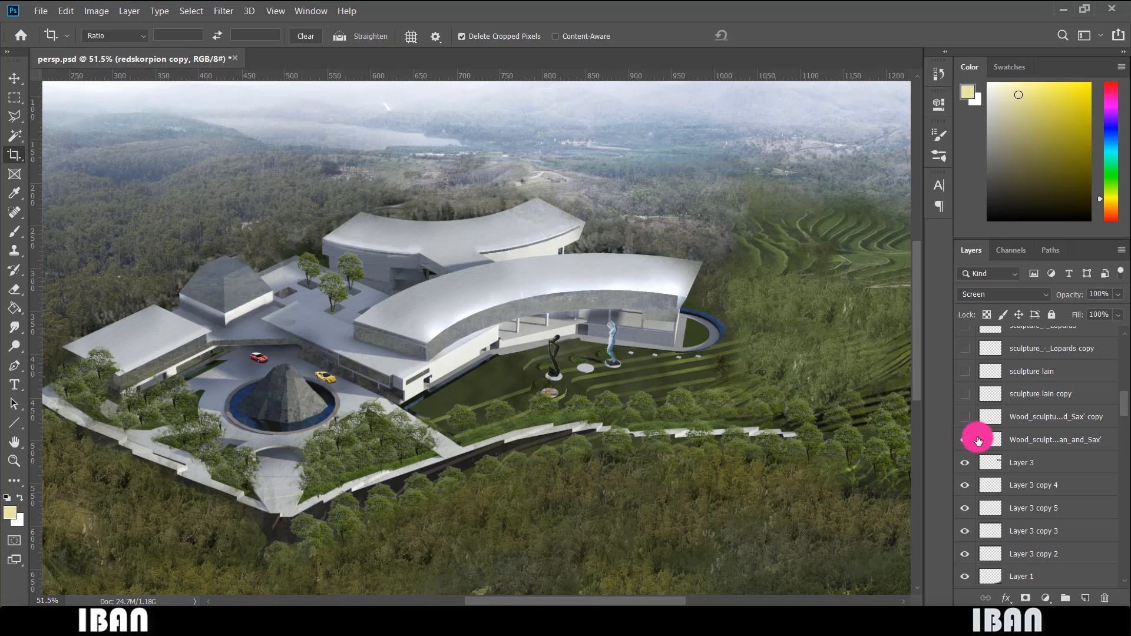
Show the Wood_sculptu...d_Sax' copy layer and the sculpture lain, sculpture_-_Lopards and angel_sculpt layers with their copies.
left_click(964, 384)
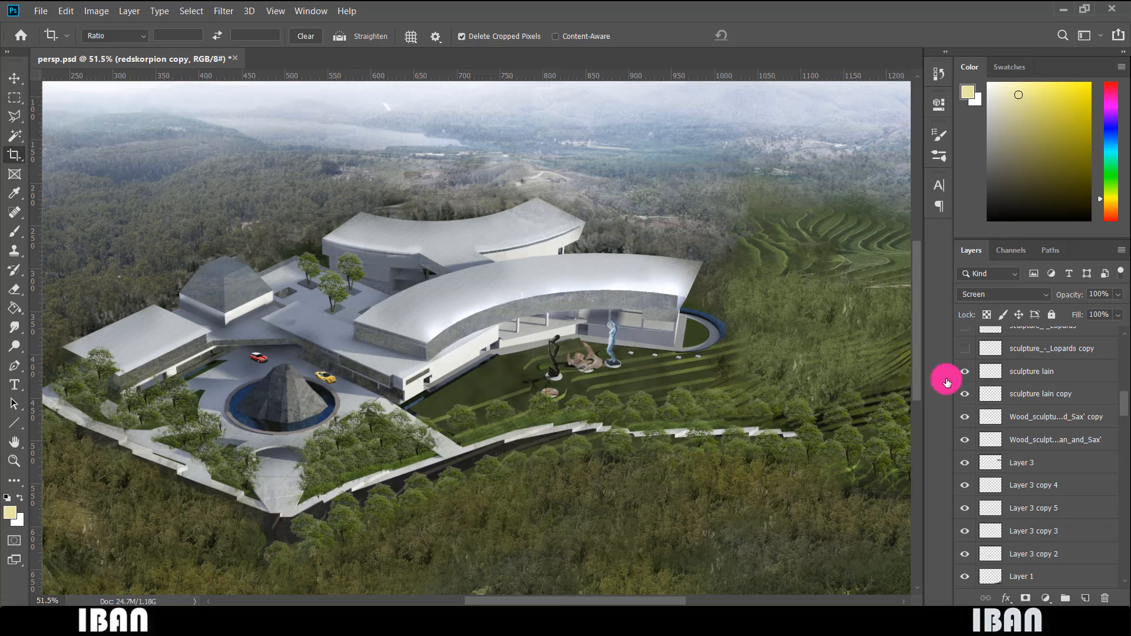
scroll(502, 446, "down", 2)
scroll(967, 412, "up", 5)
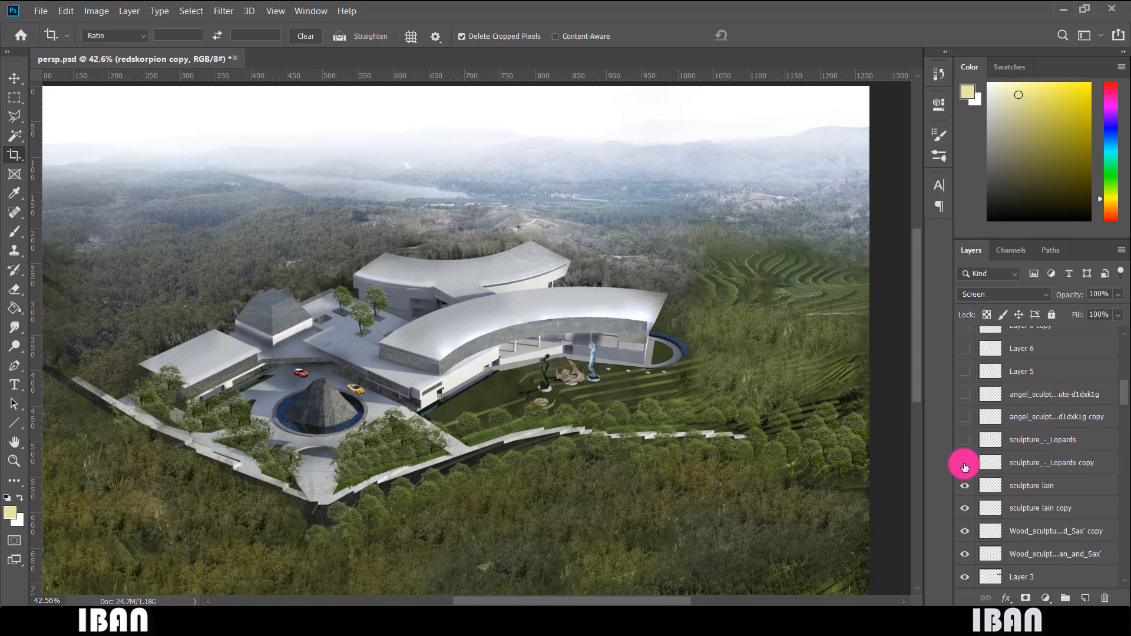
left_click_drag(964, 468, 968, 443)
left_click_drag(964, 419, 959, 373)
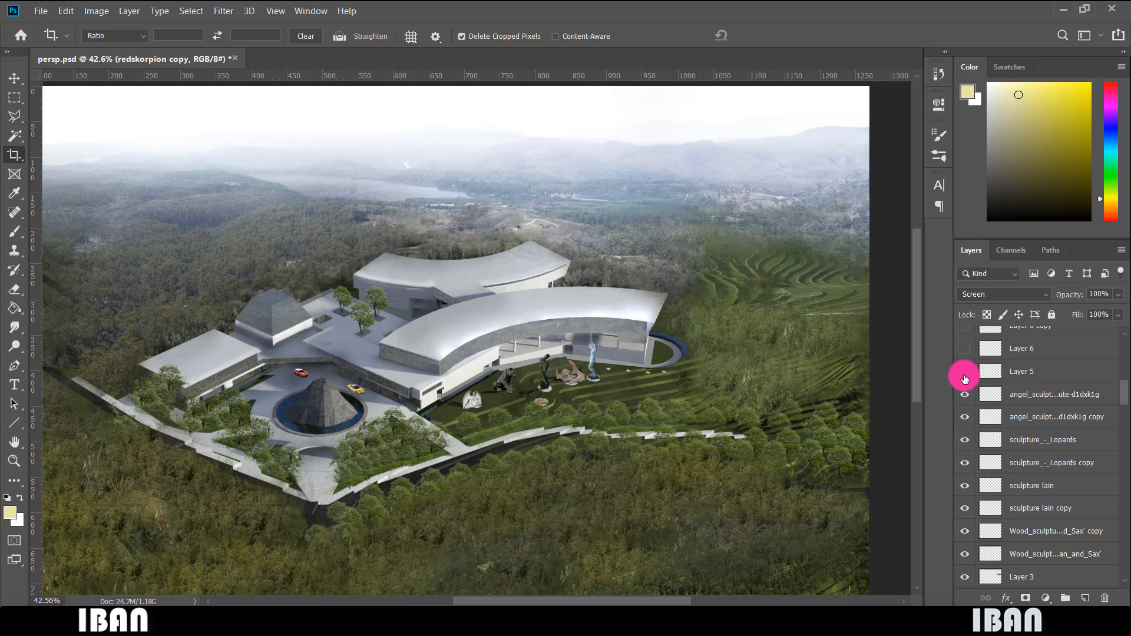
Show Layer 5, Layer 6 and the Layer 6 copy people layers.
scroll(969, 406, "up", 4)
left_click_drag(970, 437, 969, 425)
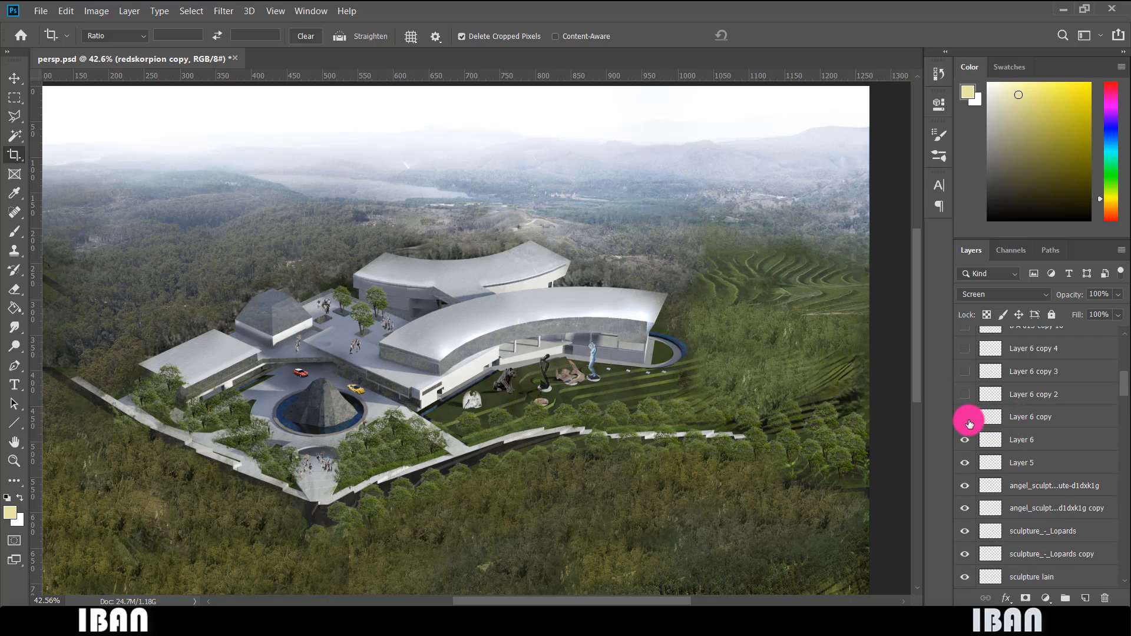
scroll(202, 404, "up", 5)
left_click(965, 419)
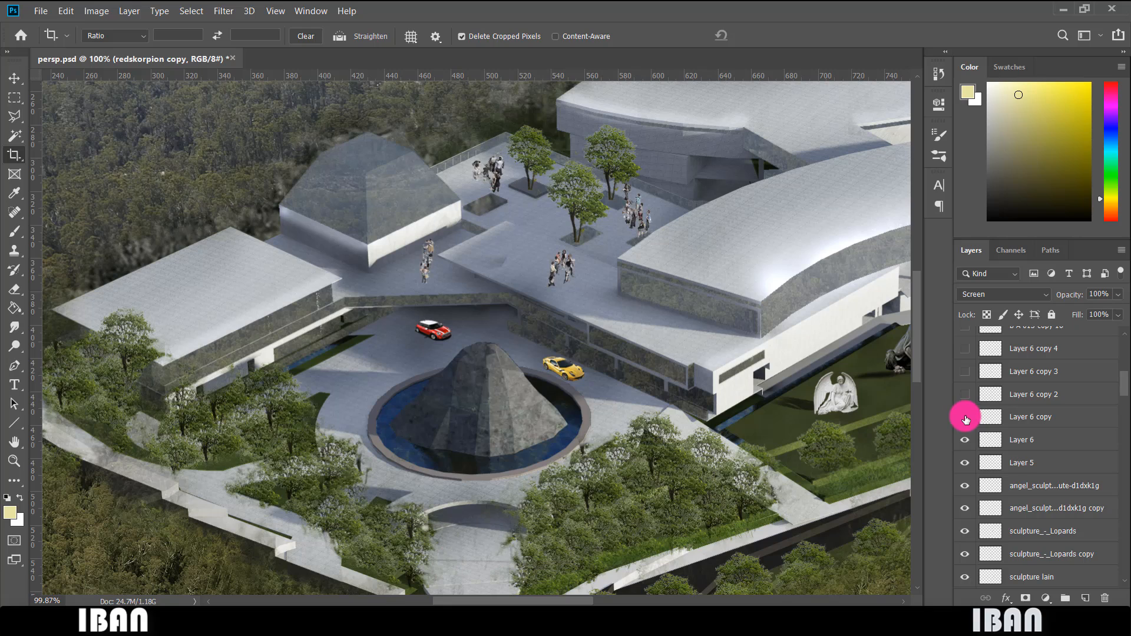
left_click(965, 418)
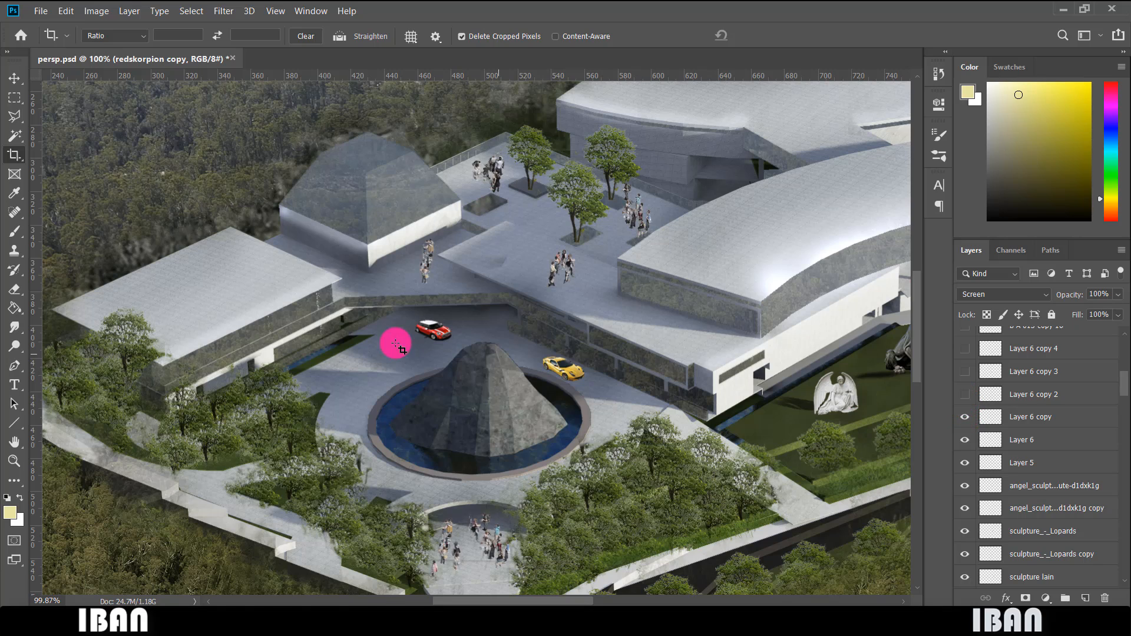
Hide and reshow Layer 6 and Layer 6 copy to compare the scene with and without their people groups.
scroll(396, 342, "down", 3)
scroll(476, 531, "up", 1)
left_click(963, 442)
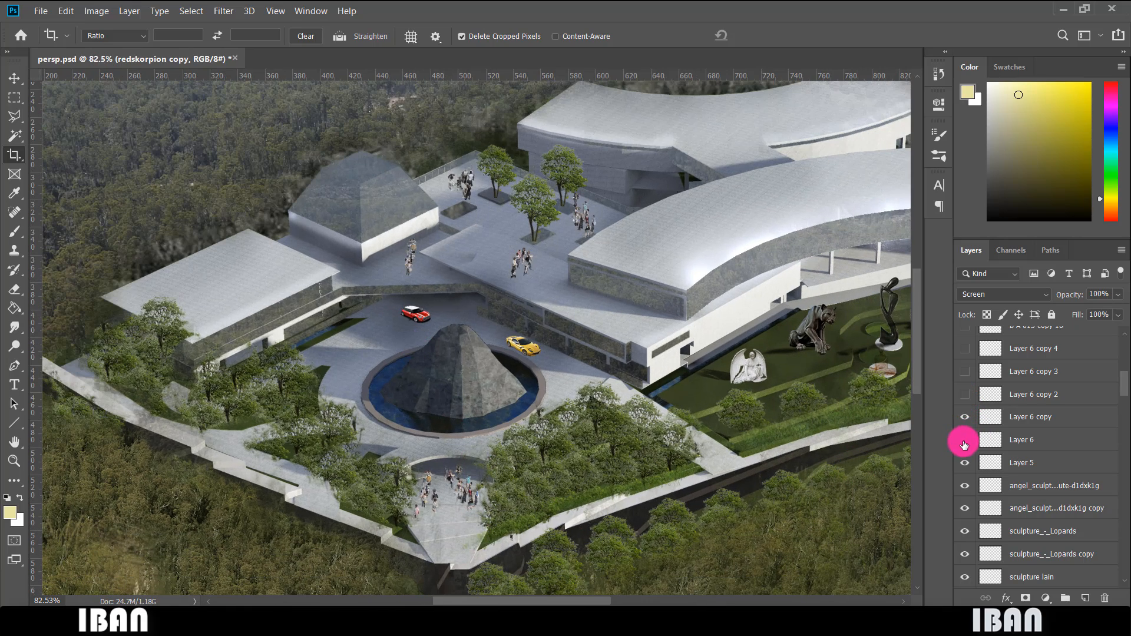
left_click(964, 418)
left_click(964, 418)
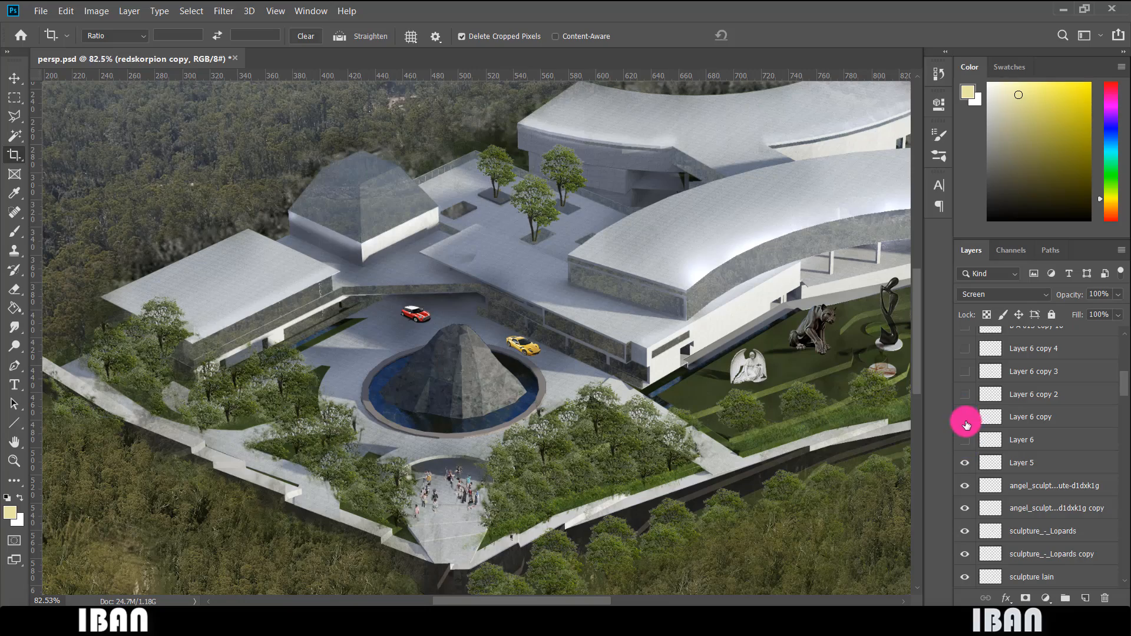
left_click(964, 440)
Show the Layer 6 copy 2, copy 3 and copy 4 people layers on the gallery and sculpture lawn.
left_click(964, 395)
scroll(702, 308, "down", 2)
scroll(648, 306, "up", 4)
scroll(644, 304, "down", 5)
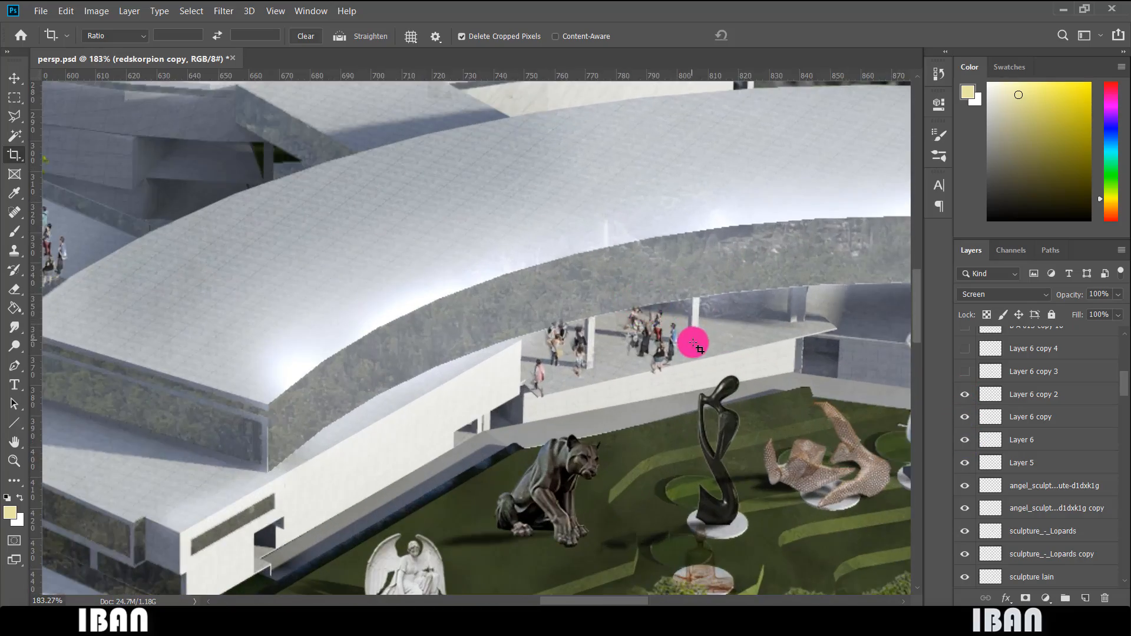
scroll(745, 354, "up", 2)
scroll(1007, 396, "up", 2)
left_click(966, 440)
left_click(965, 417)
scroll(661, 384, "up", 2)
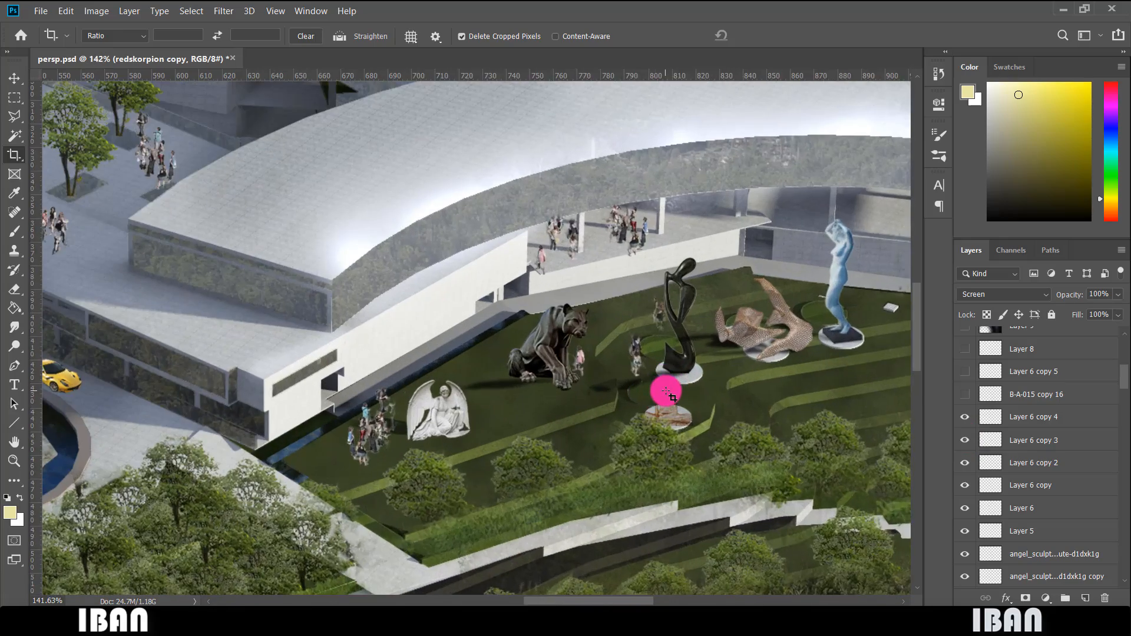
scroll(664, 389, "down", 4)
Show B-A-015 copy 16, Layer 6 copy 5 and the Layer 8 birds in the sky, leaving Layer 9 hidden.
left_click(964, 394)
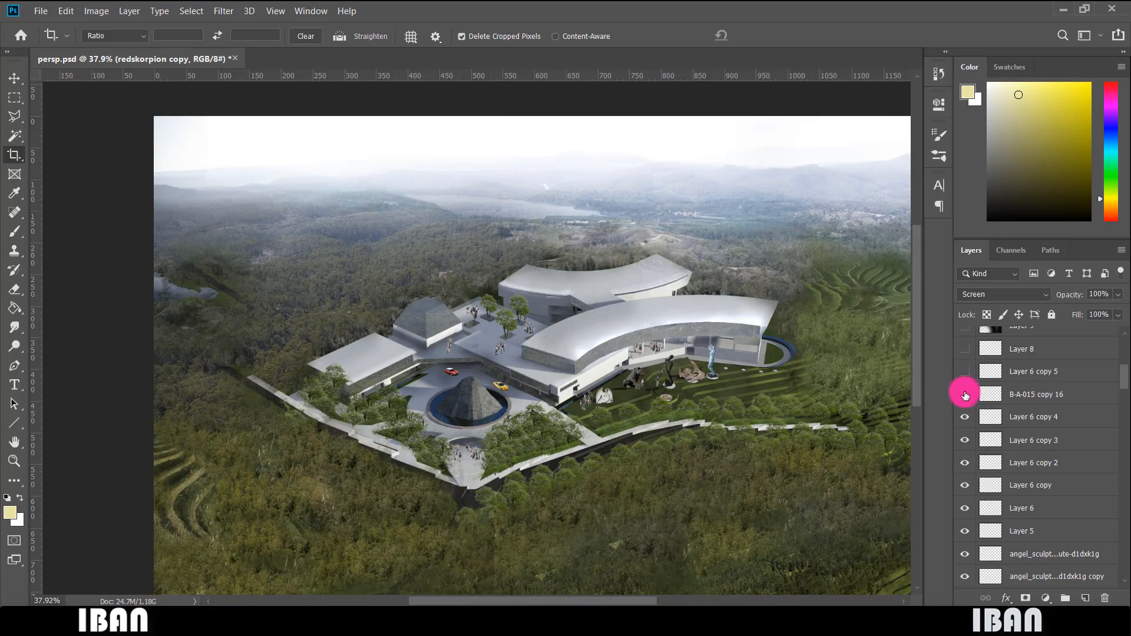
scroll(1007, 391, "up", 3)
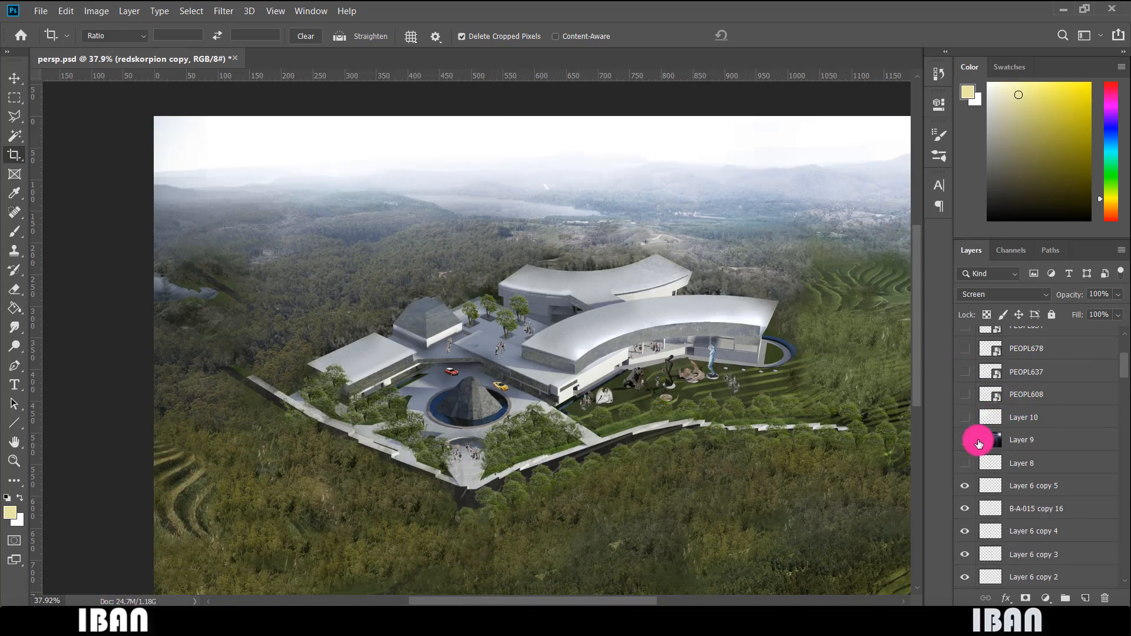
left_click(966, 440)
left_click(967, 440)
left_click(965, 463)
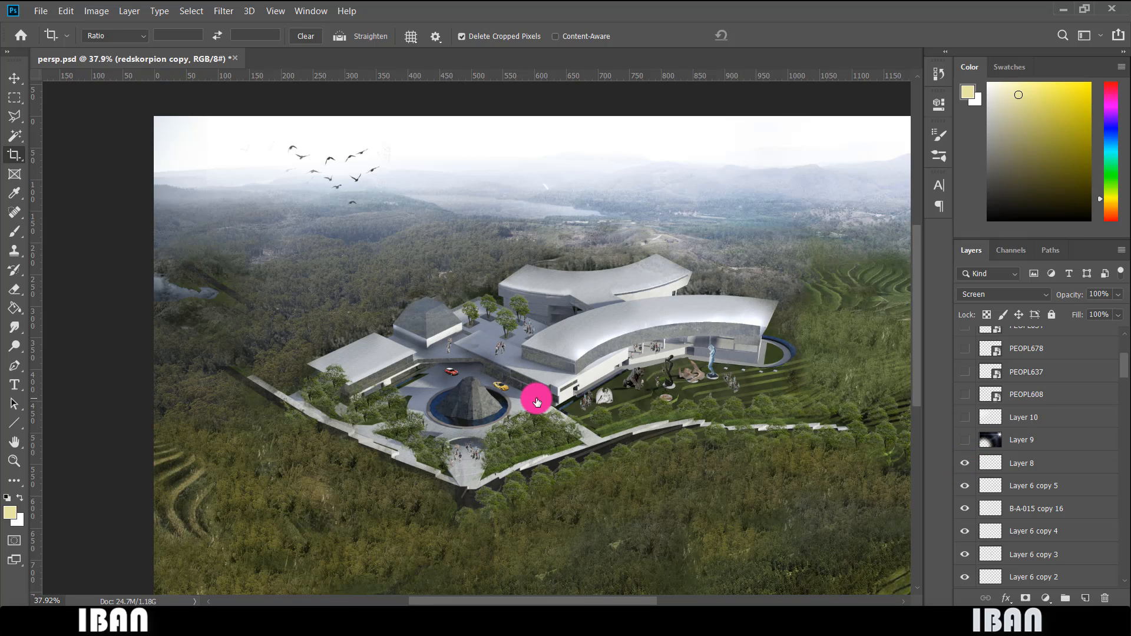
scroll(537, 396, "down", 1)
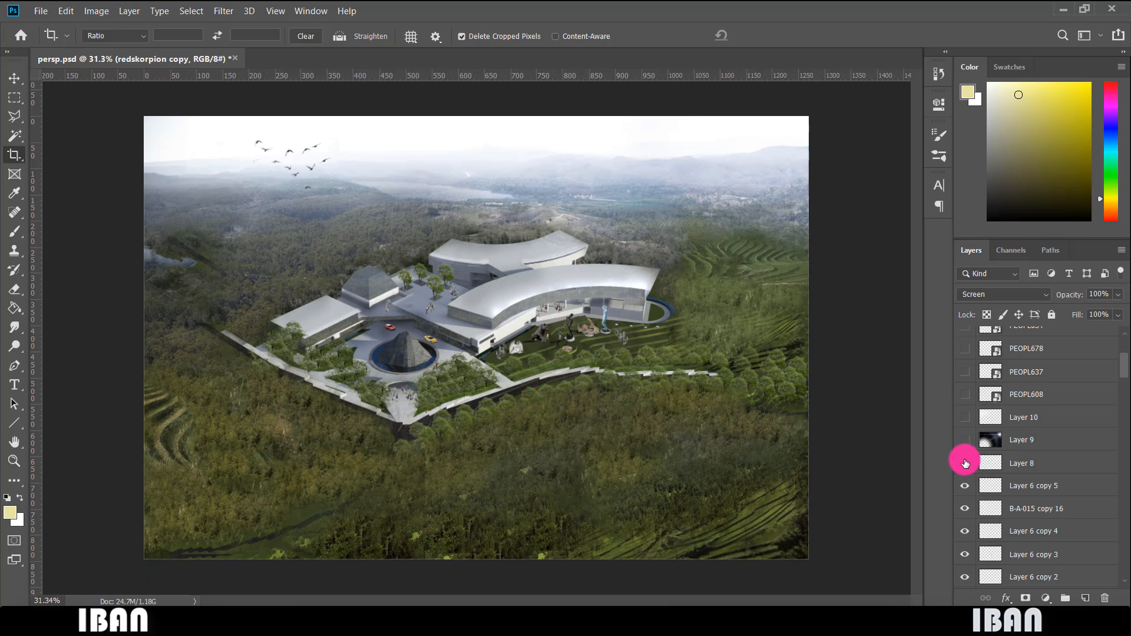
scroll(344, 345, "up", 1)
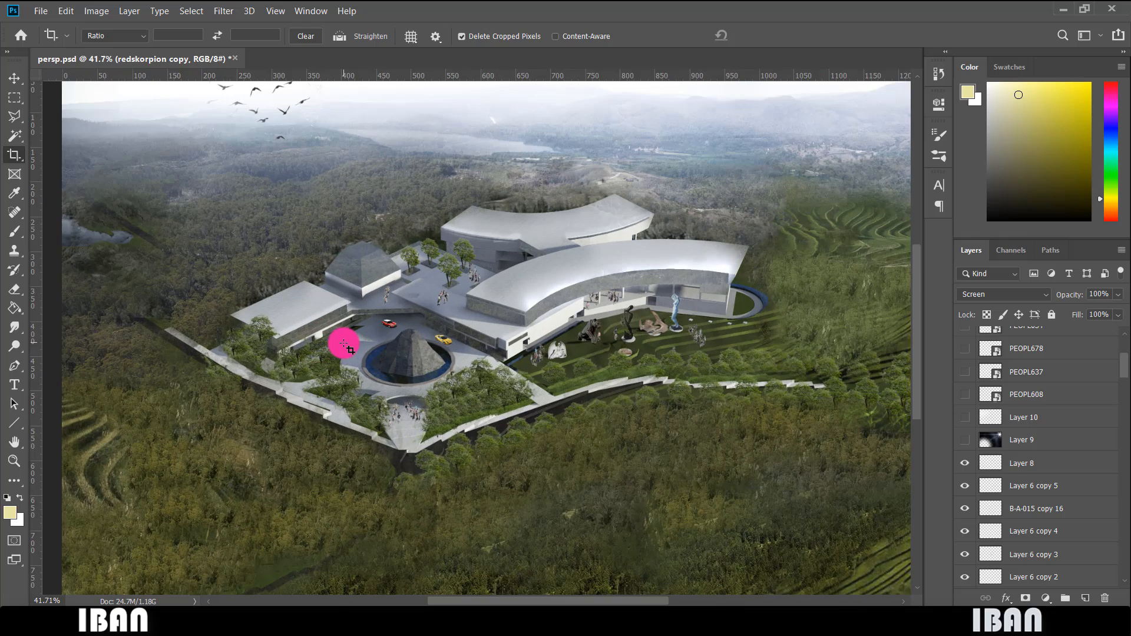
scroll(1039, 421, "up", 2)
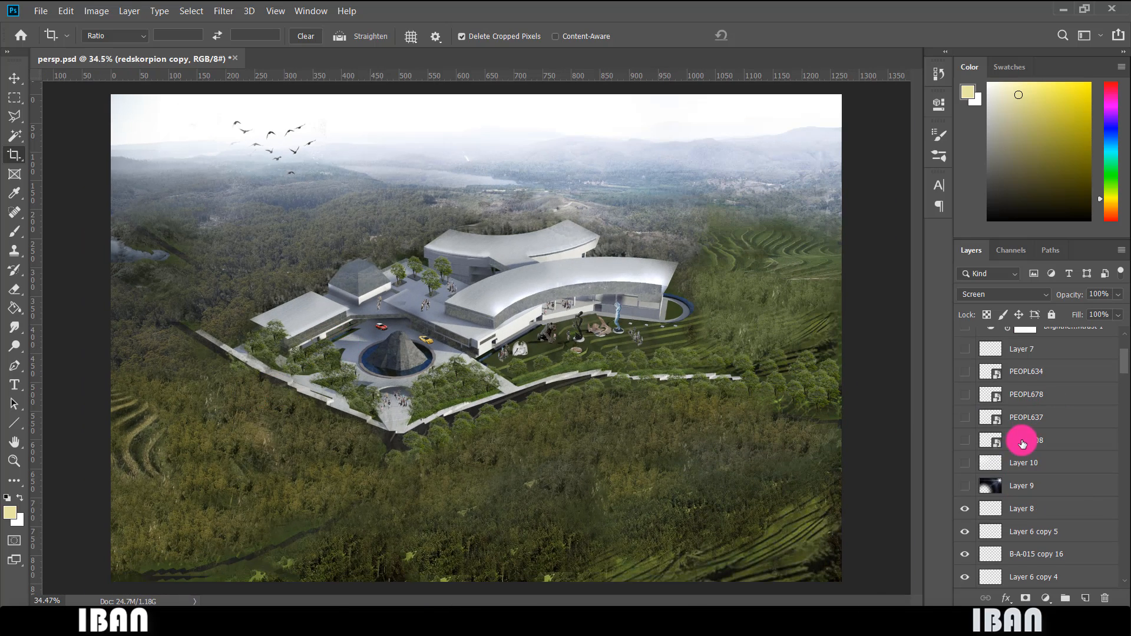
Toggle Layer 9 on and off several times to compare its effect, leaving it shown.
left_click(968, 488)
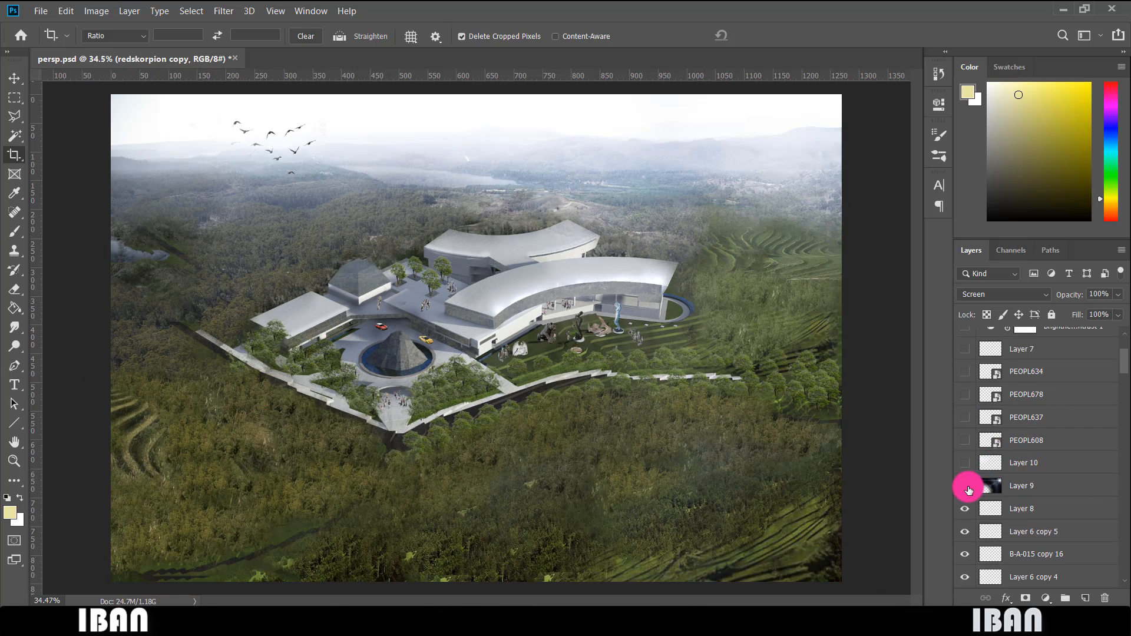
left_click(968, 489)
left_click(969, 489)
left_click(969, 488)
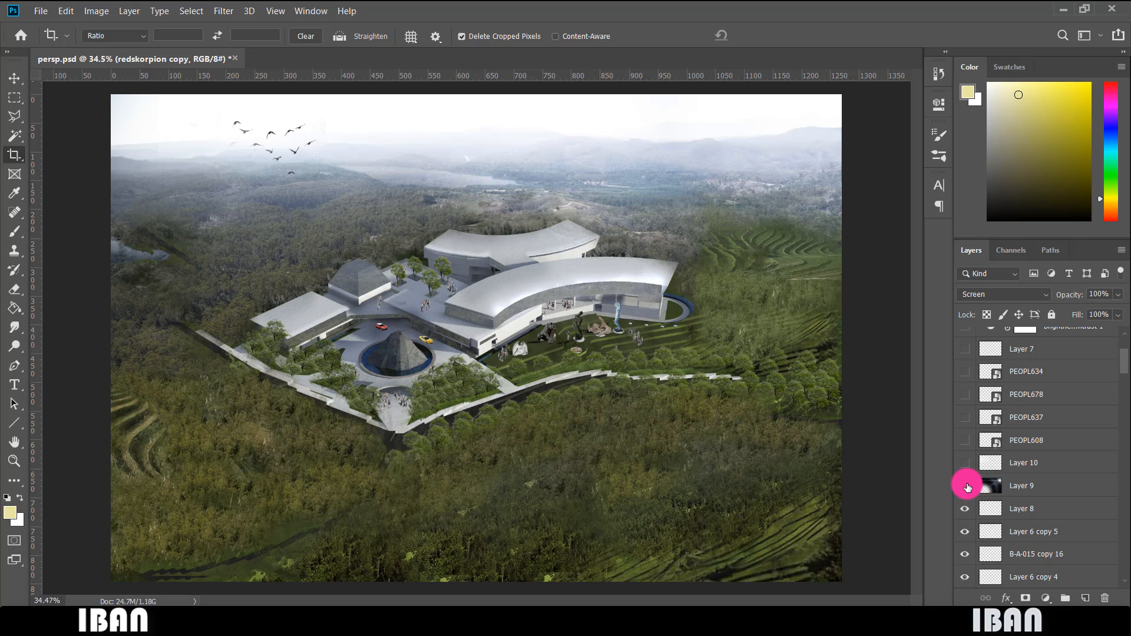
left_click(969, 488)
left_click(968, 487)
left_click(969, 487)
Toggle Layer 10 to compare its effect on the scene and leave it shown.
left_click(965, 463)
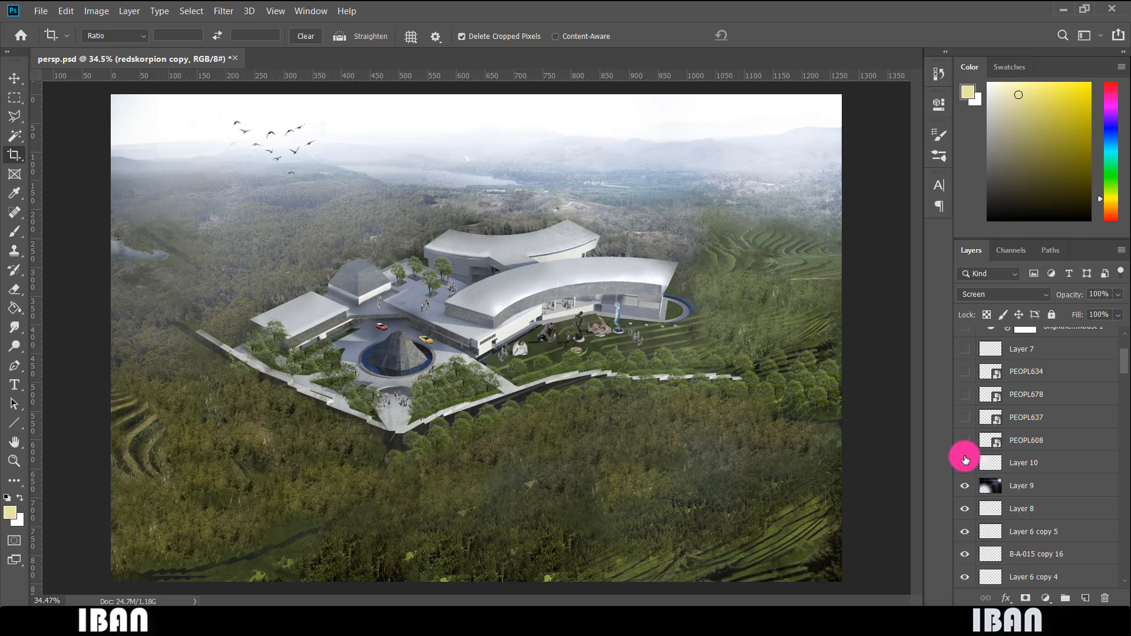
left_click(964, 465)
left_click(964, 464)
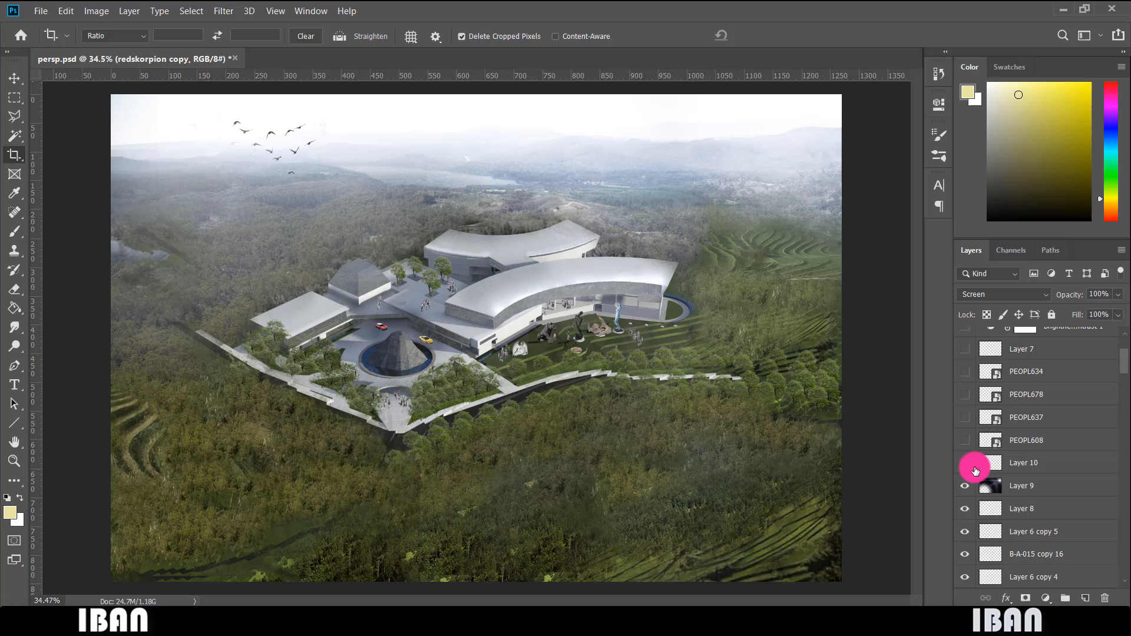
Select the Brush tool with brush 17 from the Free Lens Flares Photoshop Brushes 7 set.
left_click(17, 235)
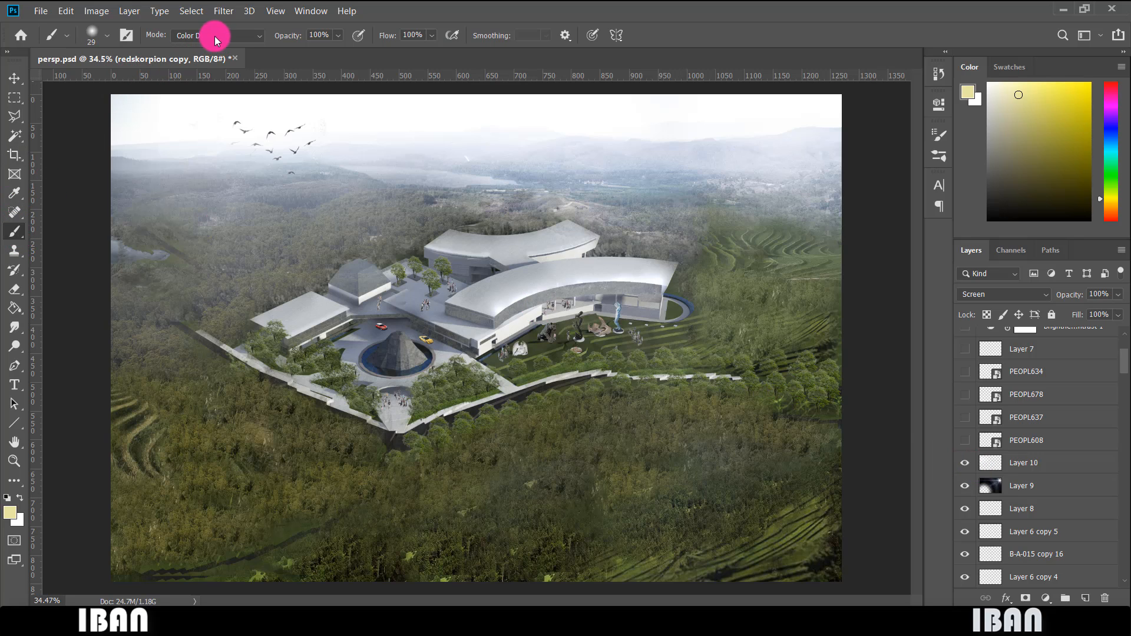
left_click(105, 37)
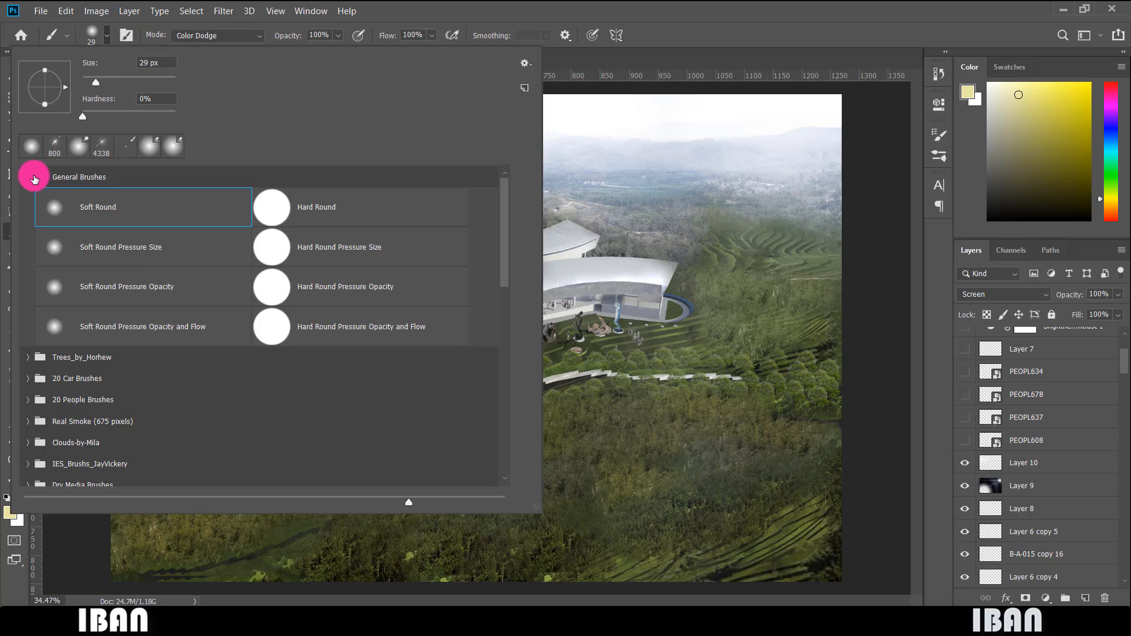
left_click(31, 176)
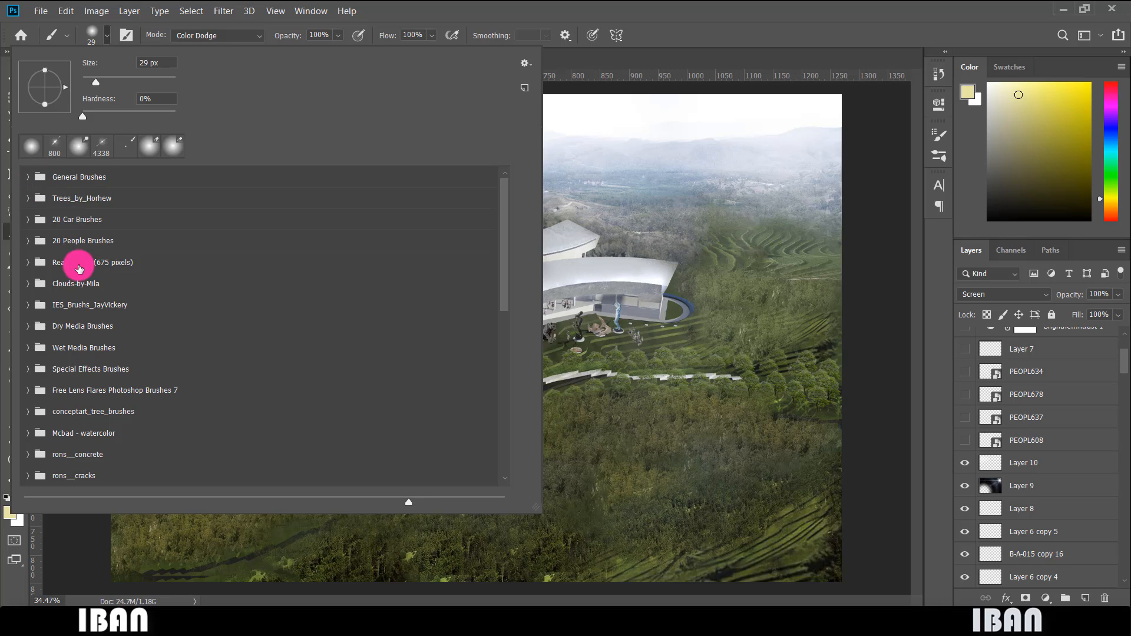
scroll(71, 330, "down", 1)
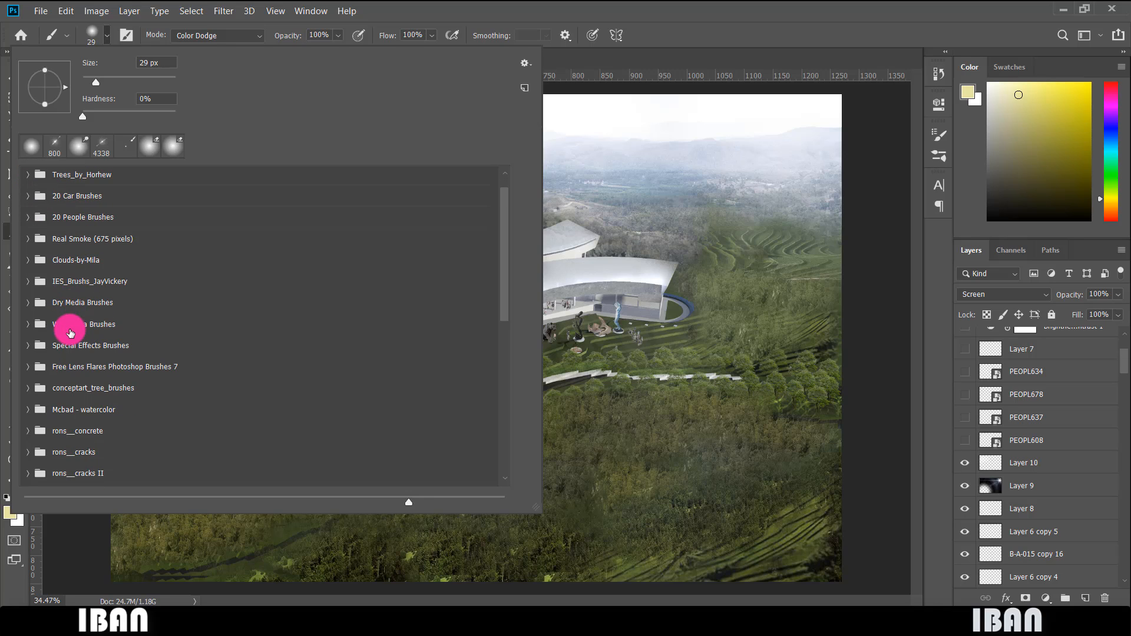
left_click(27, 366)
scroll(171, 392, "down", 1)
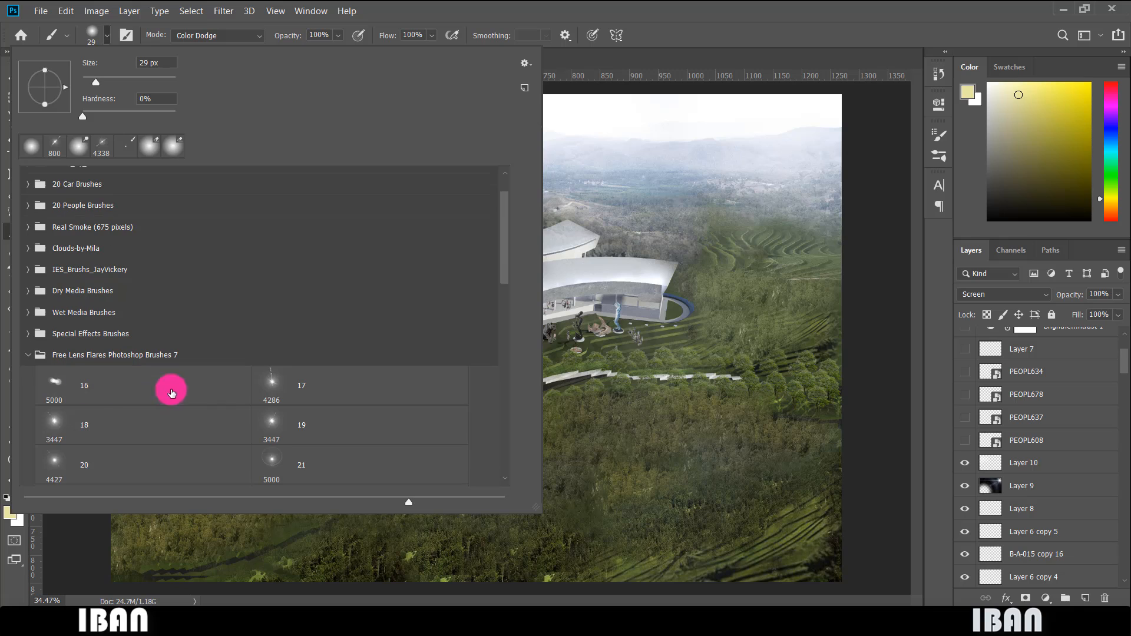
scroll(171, 393, "down", 5)
left_click(307, 342)
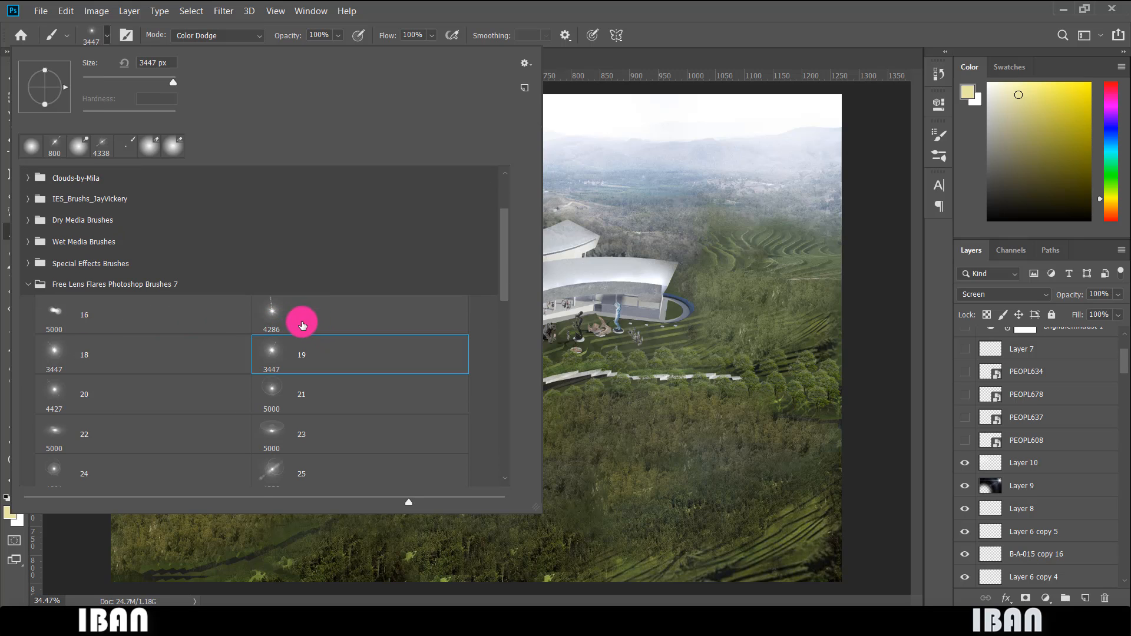
left_click(301, 316)
left_click(739, 9)
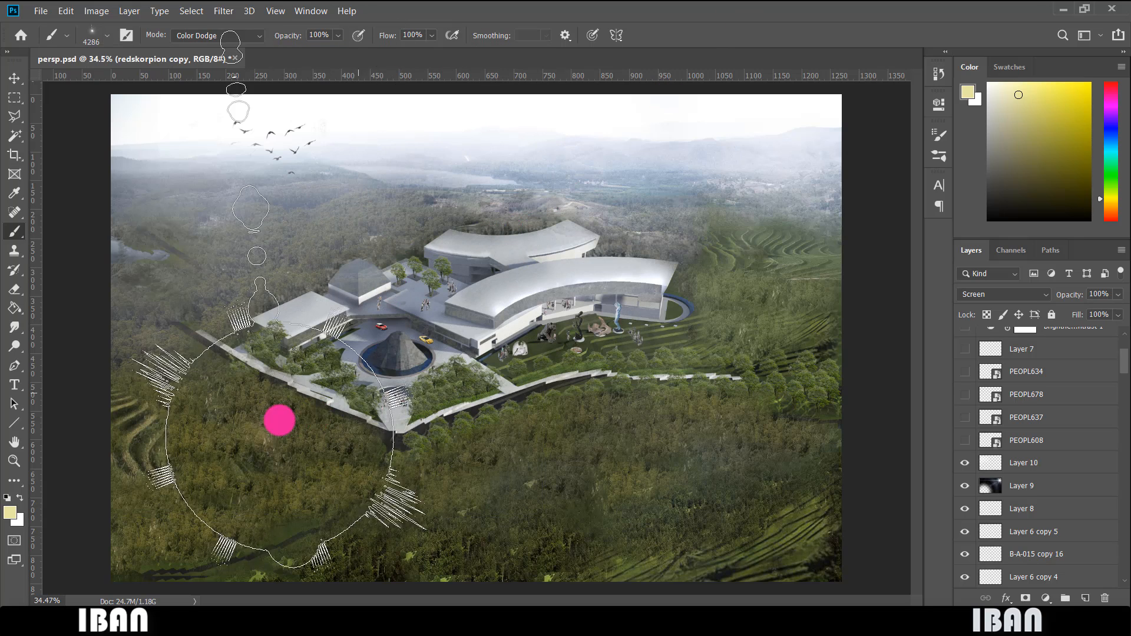
Try a lens flare stamp in a stronger yellow foreground colour over the building, and undo it.
left_click(10, 512)
left_click(778, 156)
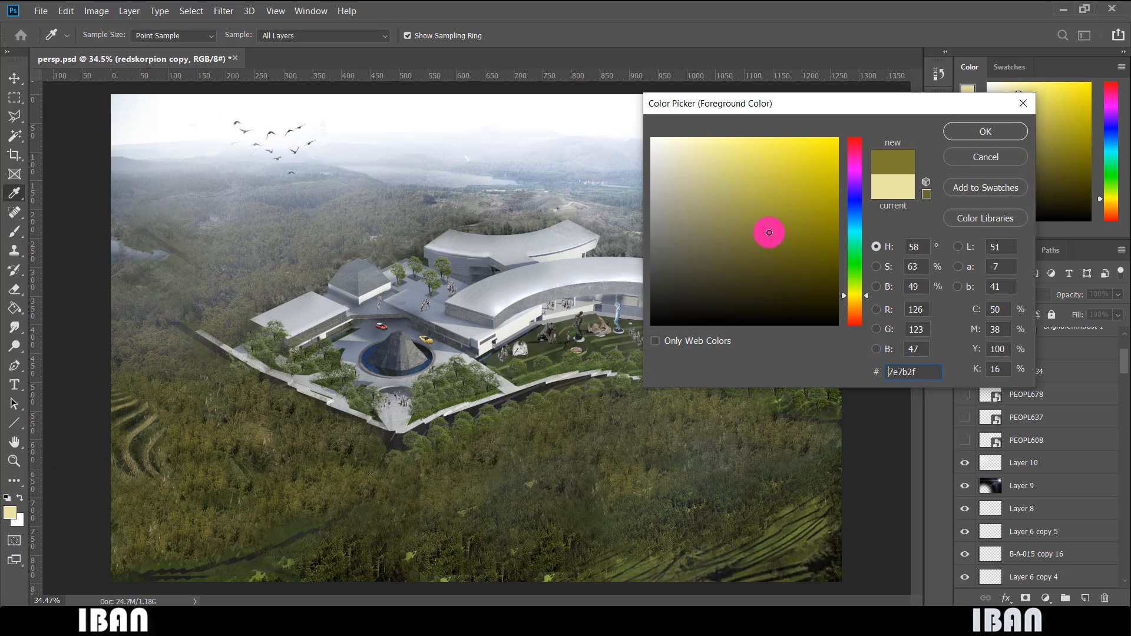
left_click(965, 131)
left_click(438, 300)
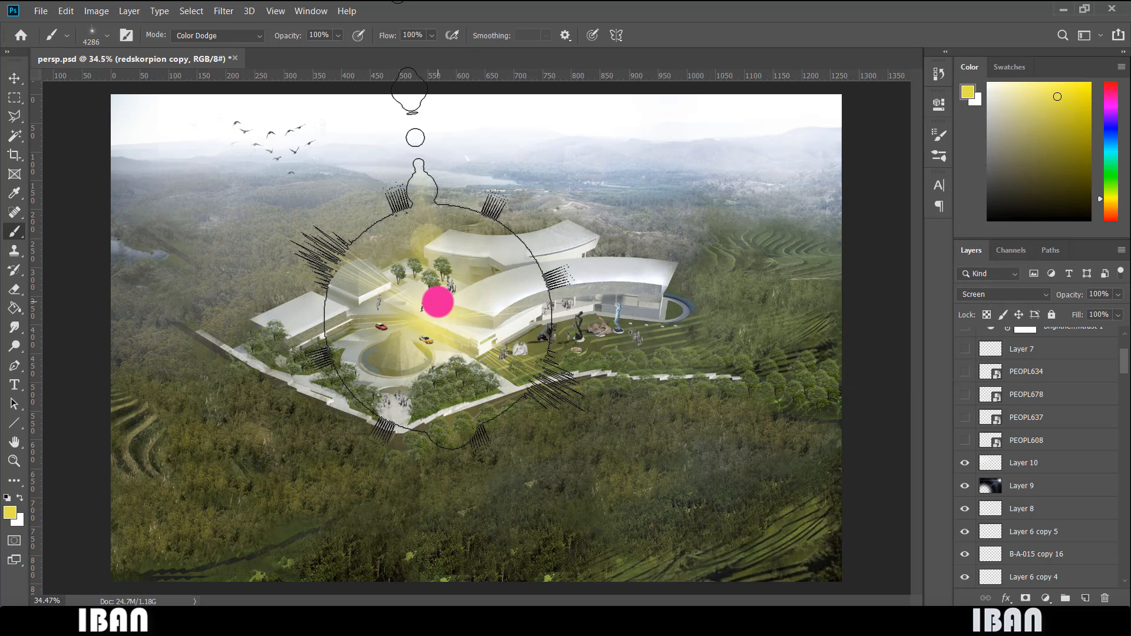
key("ctrl+z")
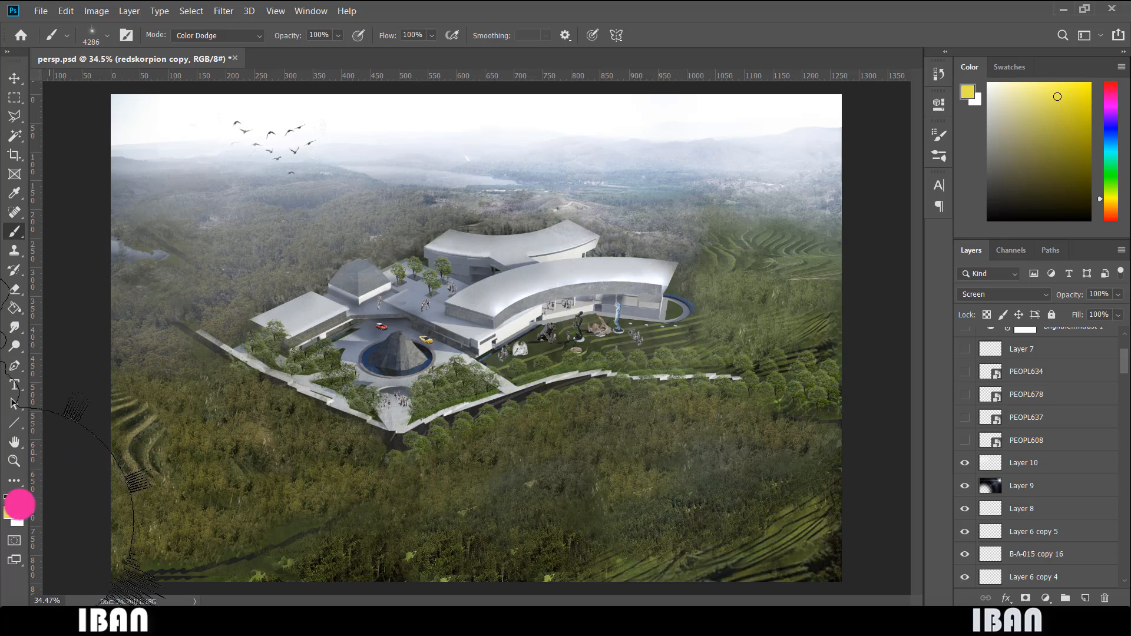
Try a pale cream (f4f2c8) lens flare stamp above the rear building near the horizon, and undo it.
left_click(9, 511)
left_click(685, 145)
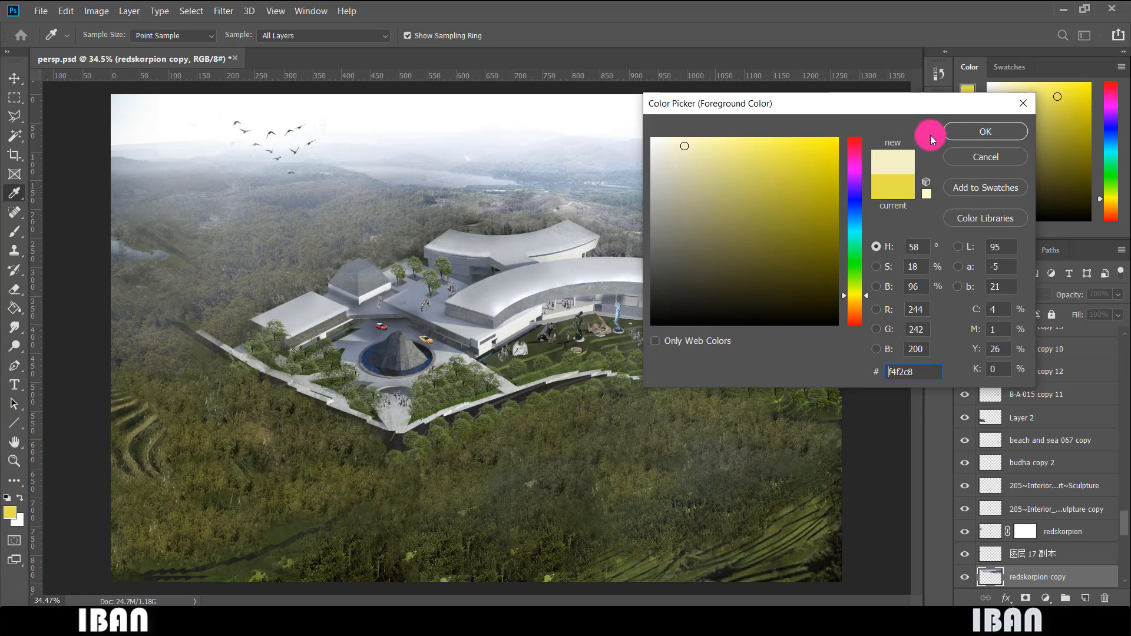
left_click(984, 130)
left_click(461, 179)
scroll(425, 264, "down", 2)
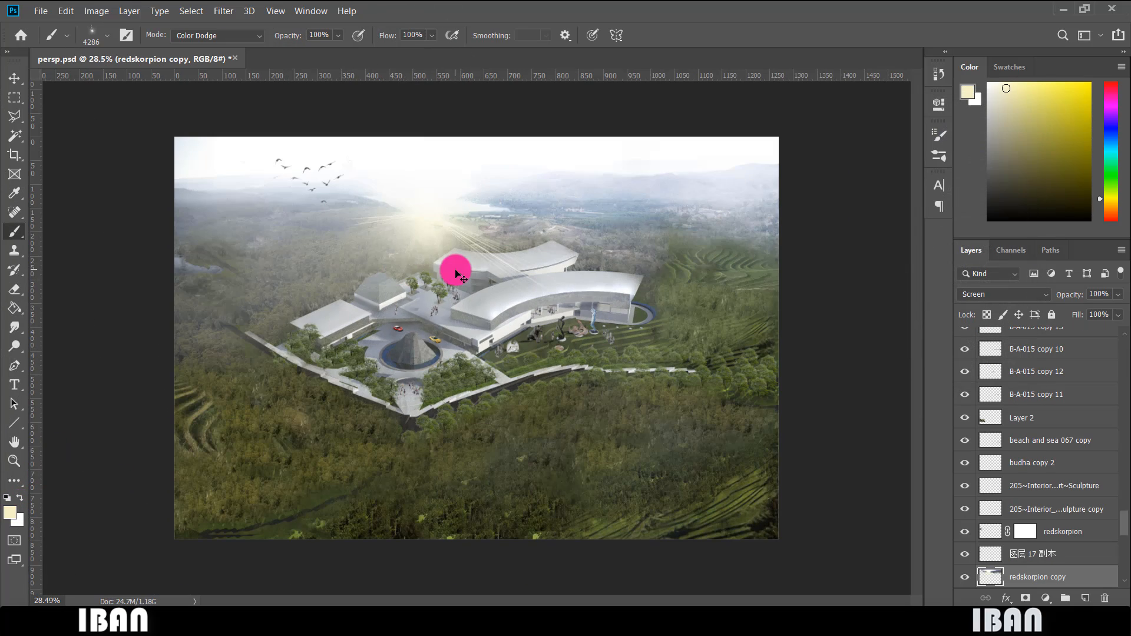
key("ctrl+z")
Show the PEOPL608, PEOPL637, PEOPL678, PEOPL634 and Layer 7 layers and switch to the Move tool.
scroll(1034, 422, "up", 6)
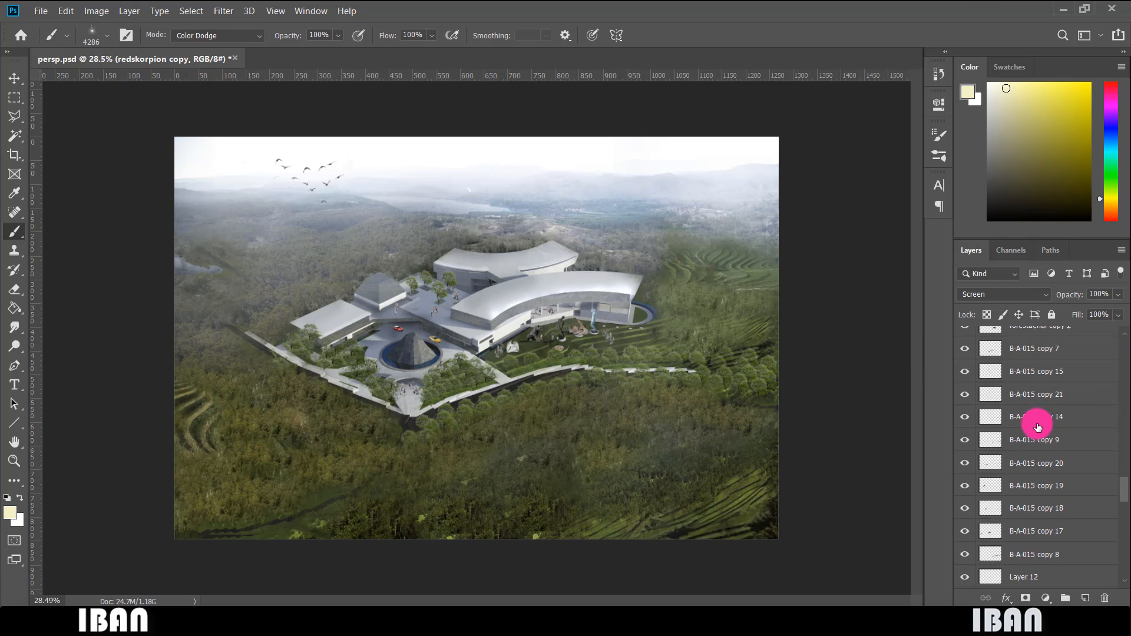
scroll(1035, 422, "up", 15)
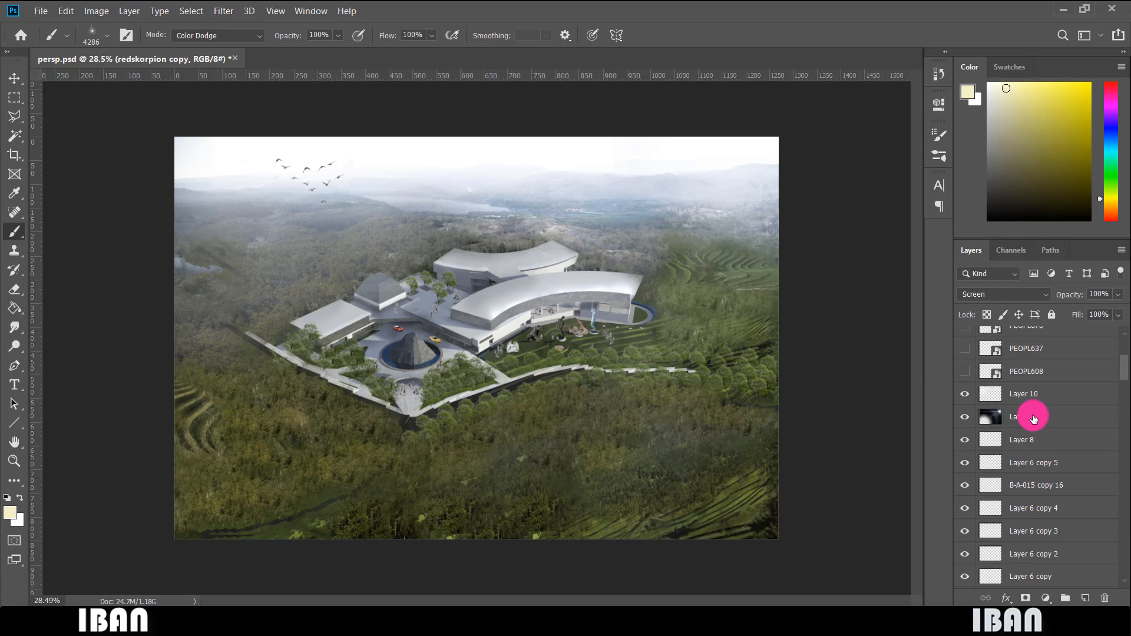
left_click(965, 530)
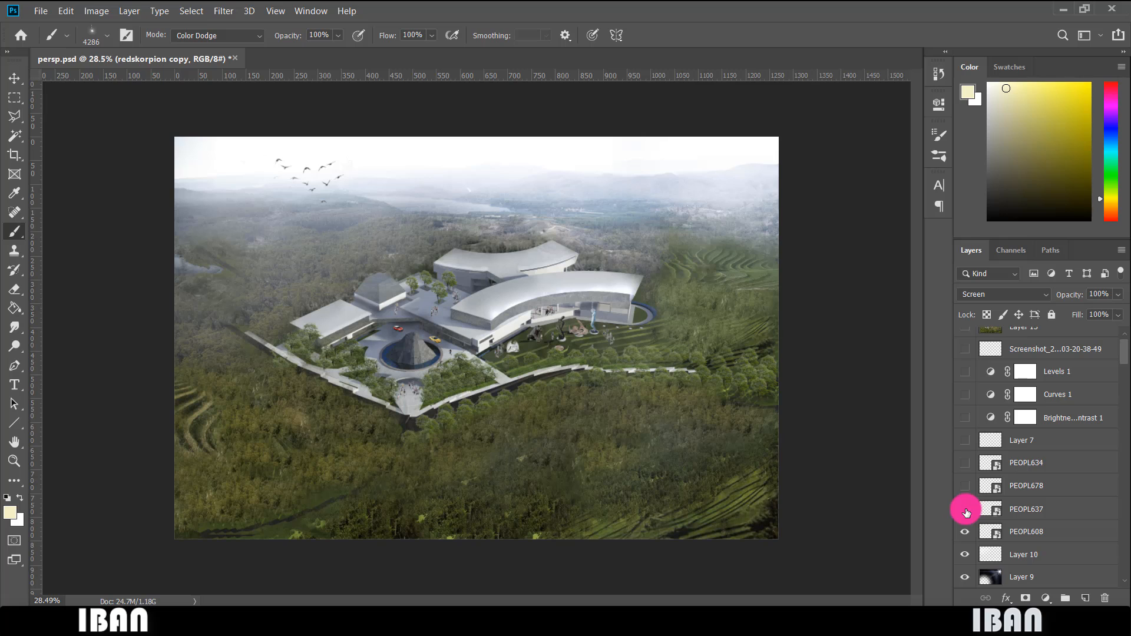
left_click_drag(966, 505, 965, 449)
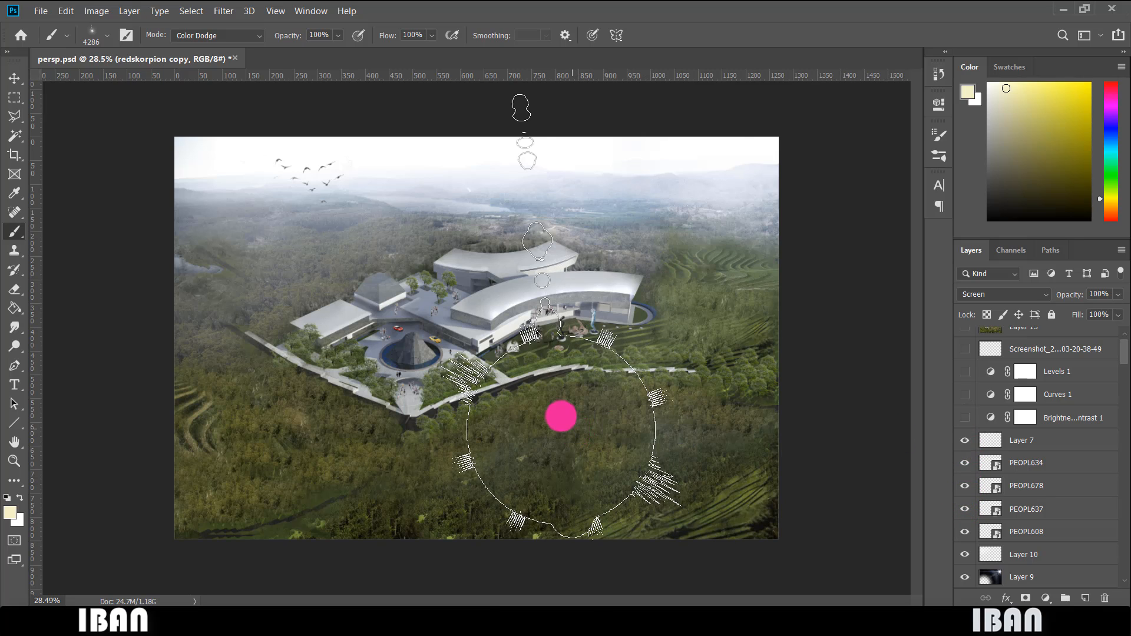
left_click(14, 78)
scroll(358, 239, "up", 4)
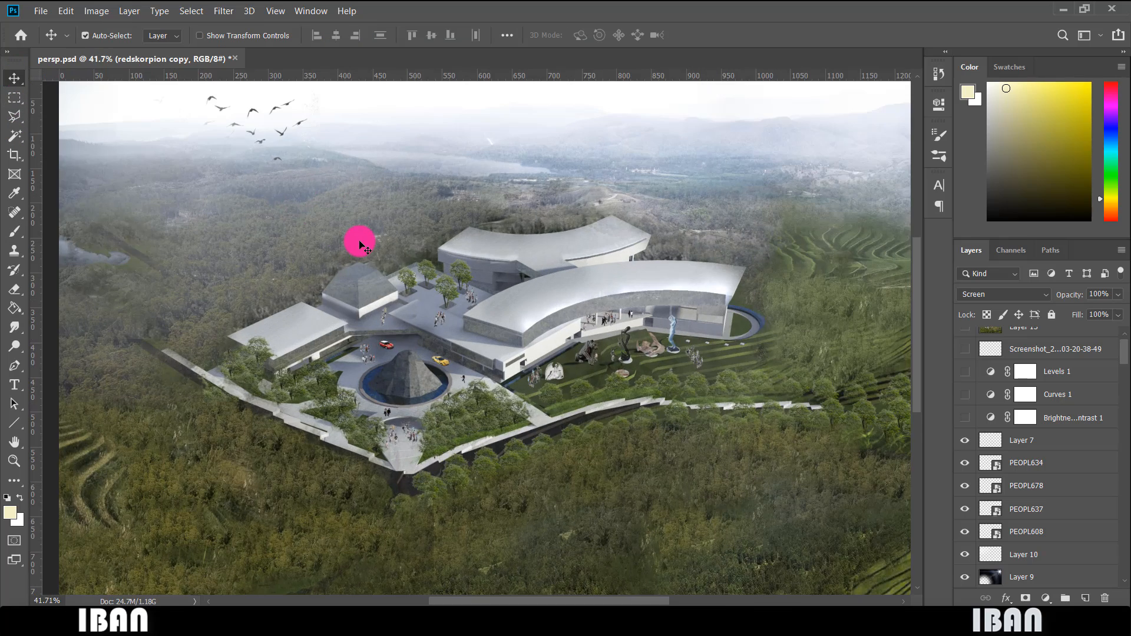
scroll(356, 238, "down", 2)
scroll(354, 237, "down", 1)
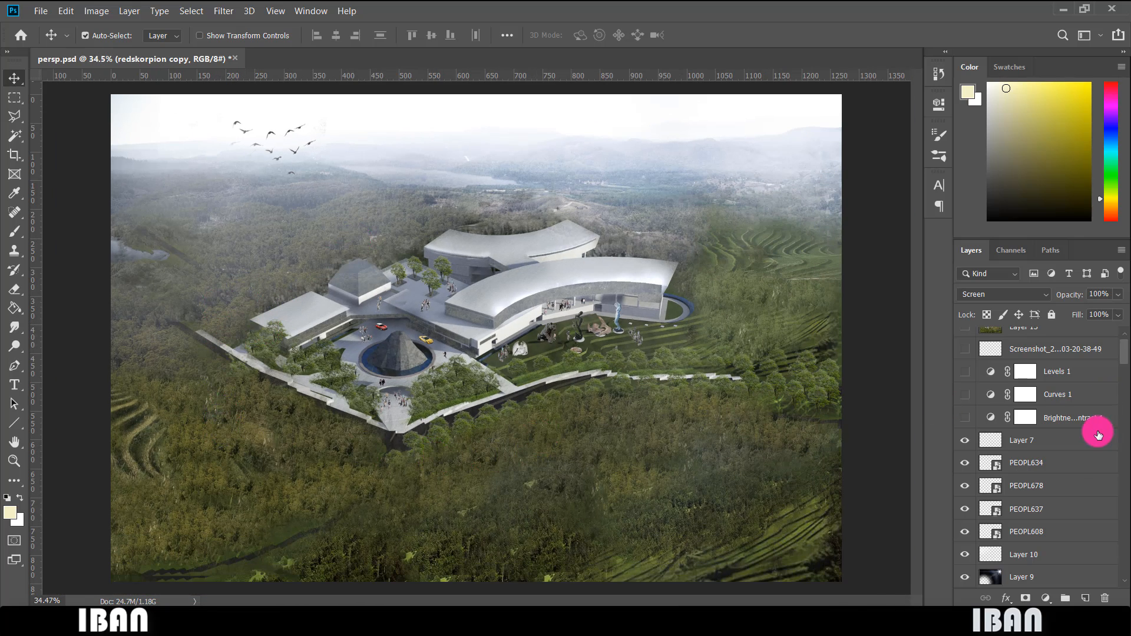
Mark both ends of the site wall and trace the rear outline of the buildings in red, and clear the markings.
scroll(1066, 468, "up", 1)
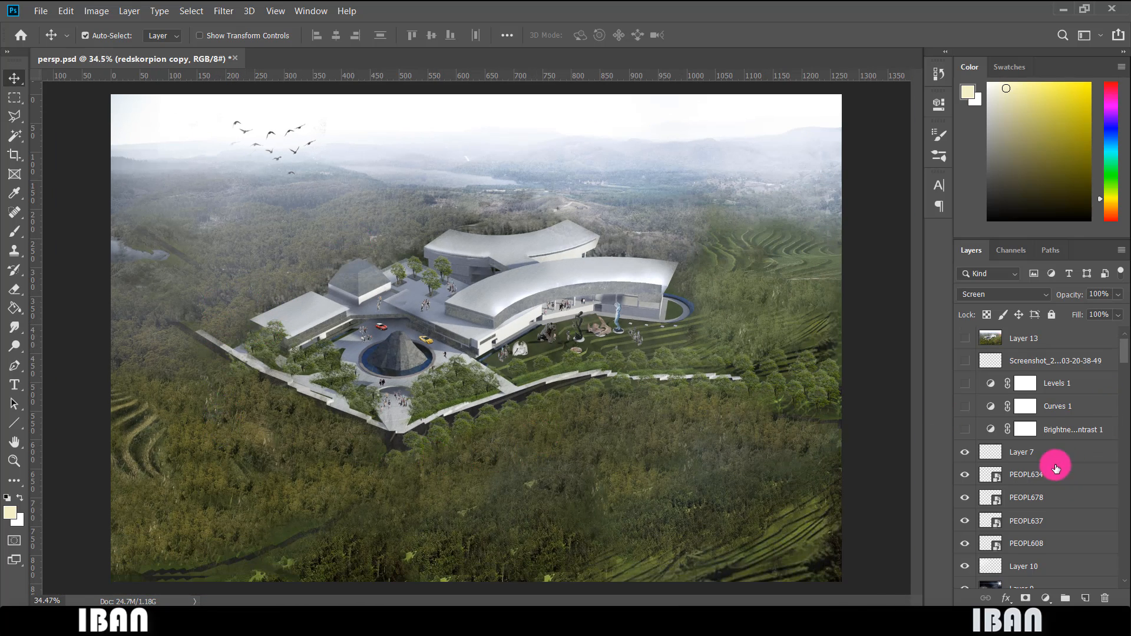
scroll(655, 391, "down", 2)
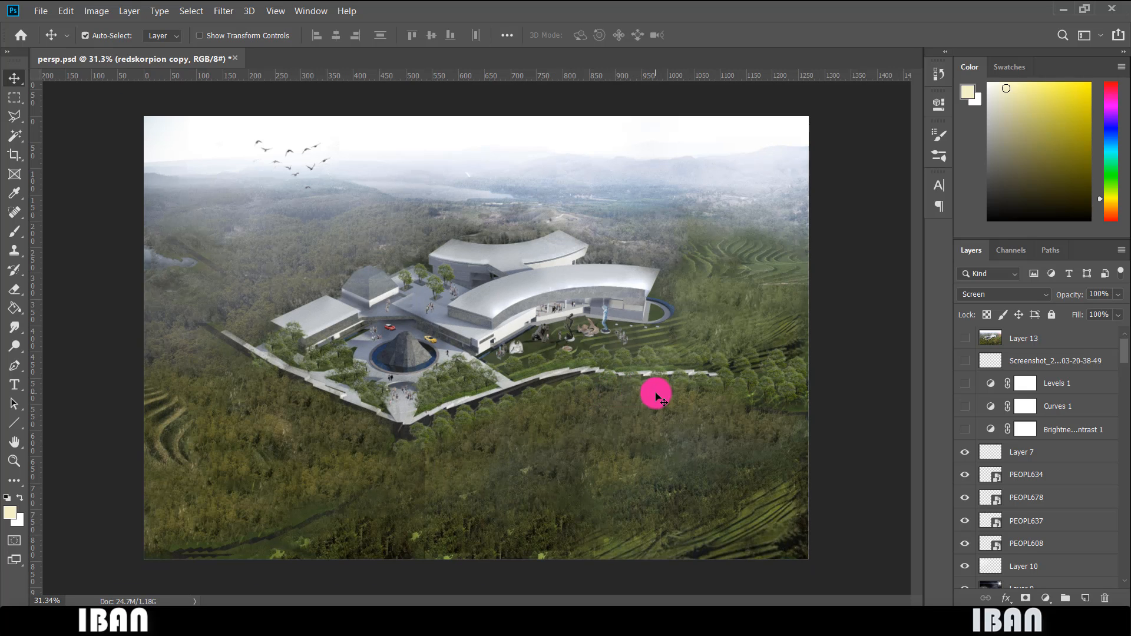
scroll(285, 385, "up", 1)
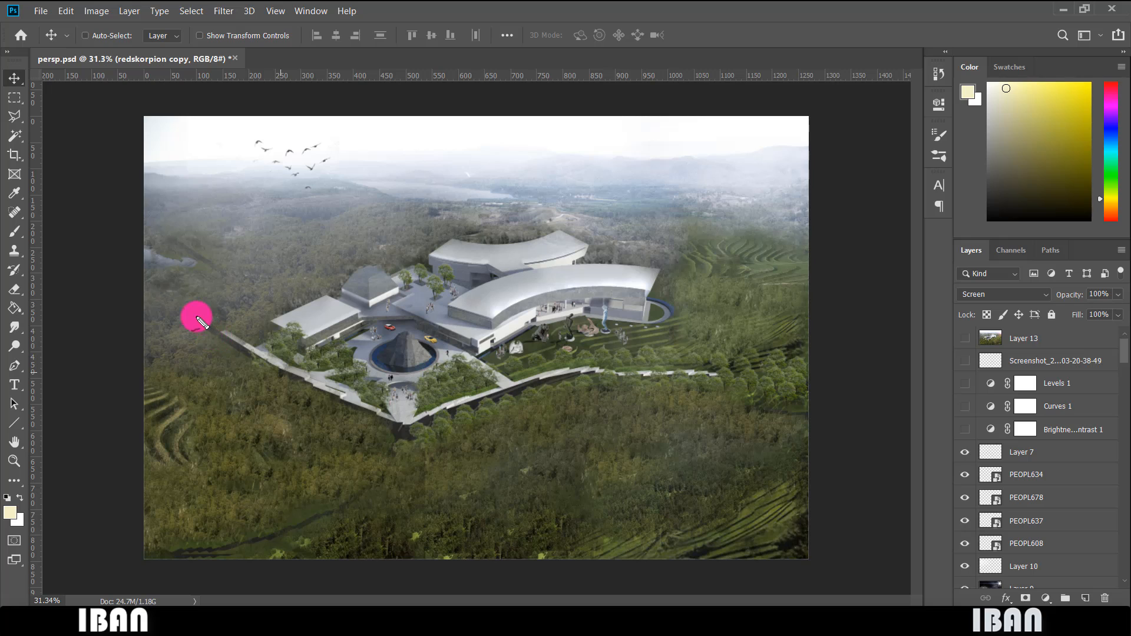
mouse_move(194, 317)
left_mouse_down()
mouse_move(214, 328)
mouse_move(210, 314)
mouse_move(177, 317)
left_mouse_up()
mouse_move(732, 373)
left_mouse_down()
mouse_move(715, 370)
mouse_move(733, 368)
left_mouse_up()
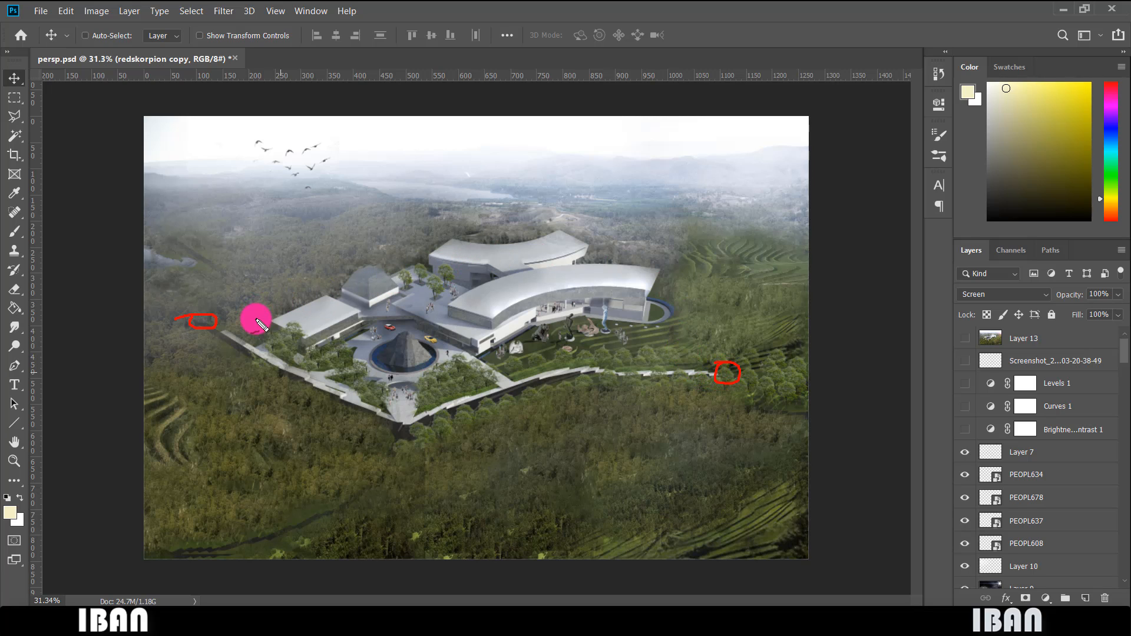
mouse_move(252, 343)
left_mouse_down()
mouse_move(377, 259)
mouse_move(389, 268)
mouse_move(425, 258)
mouse_move(436, 242)
mouse_move(559, 225)
mouse_move(588, 260)
mouse_move(664, 274)
mouse_move(663, 322)
mouse_move(710, 367)
left_mouse_up()
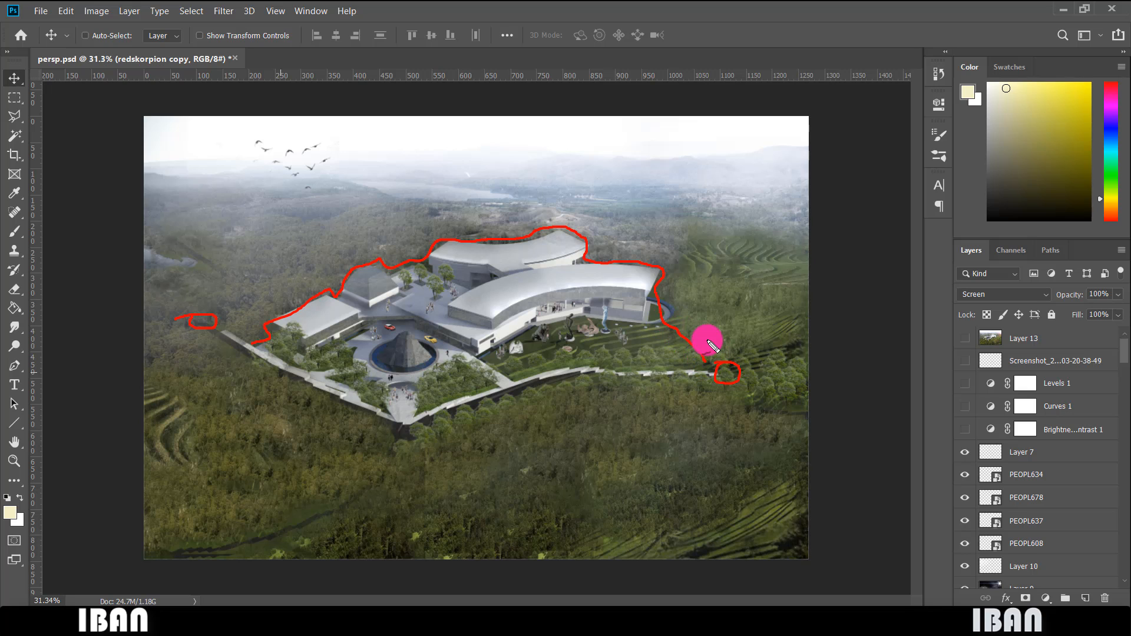
key("Escape")
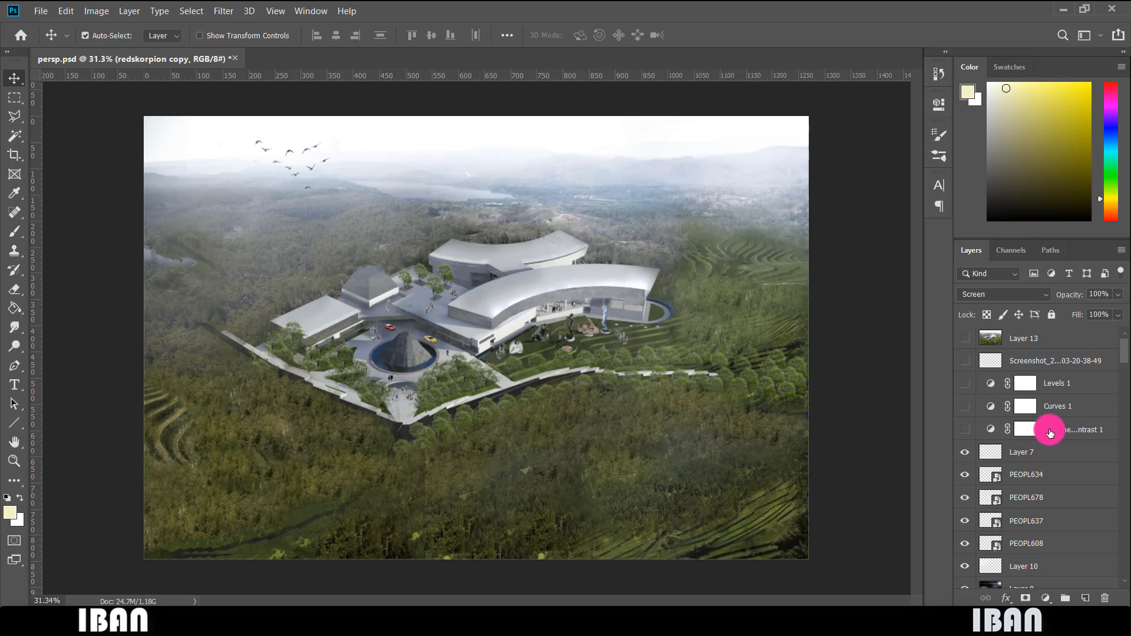
Switch the Brightness/Contrast 1 layer on and off for comparison and look up the adjustment layer list.
scroll(490, 364, "down", 4)
scroll(492, 361, "up", 5)
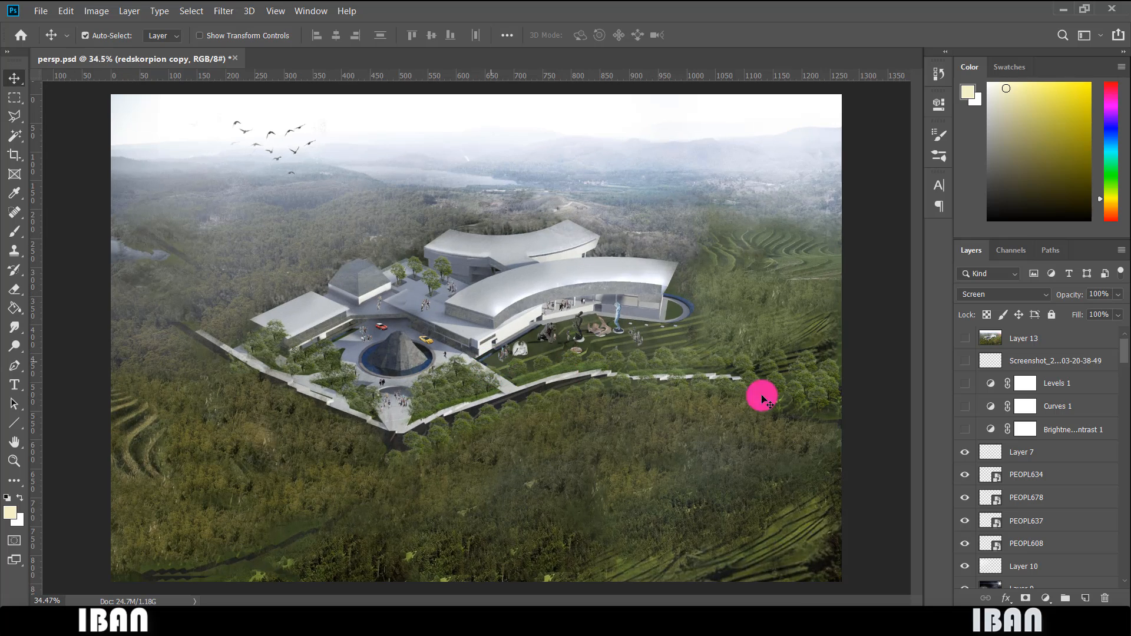
left_click(964, 433)
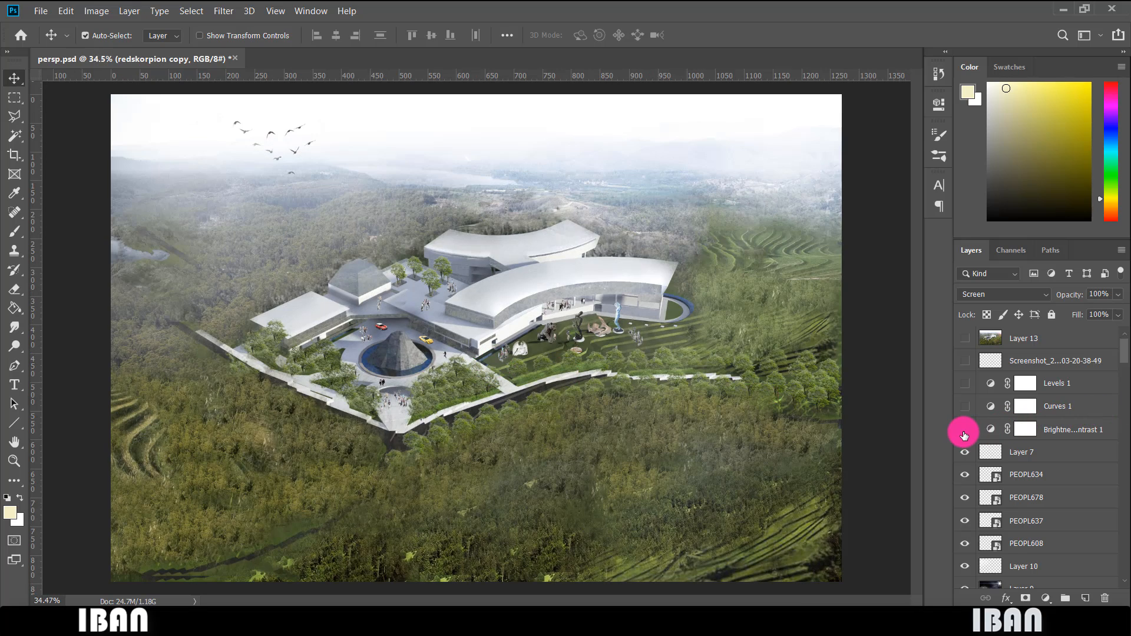
left_click(965, 432)
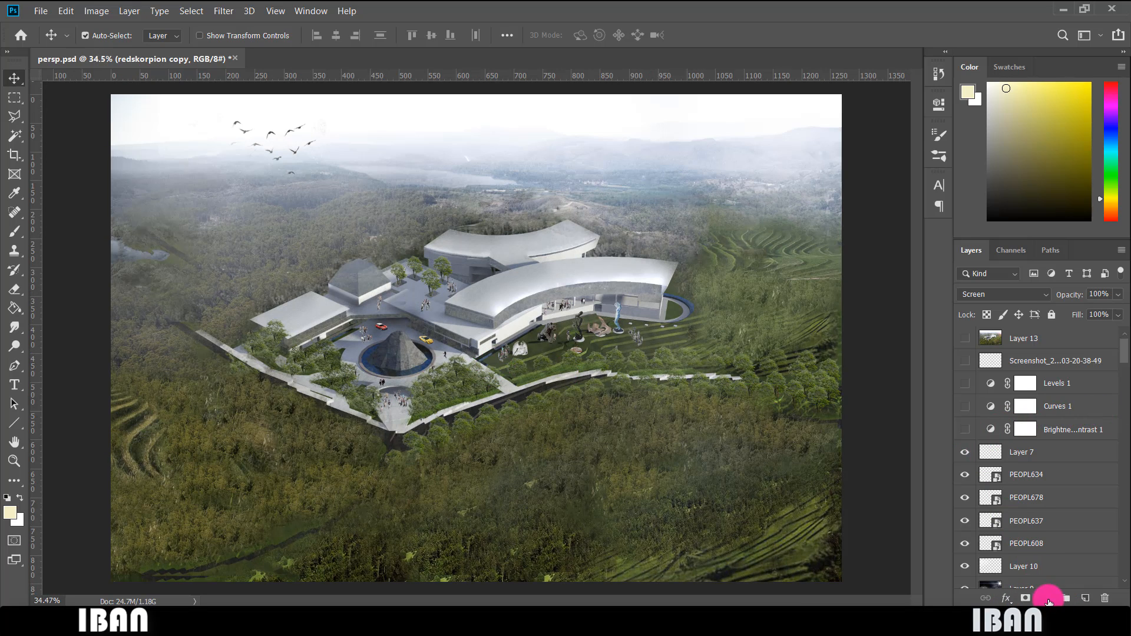
left_click(1048, 600)
left_click(1048, 600)
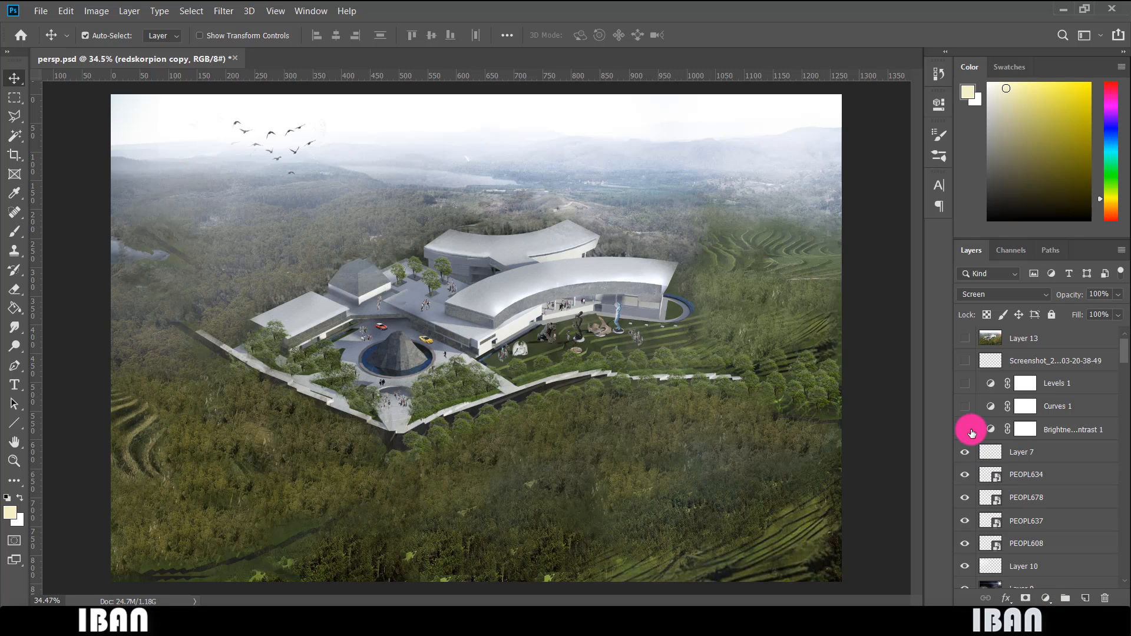
left_click(971, 434)
left_click(968, 407)
left_click(969, 383)
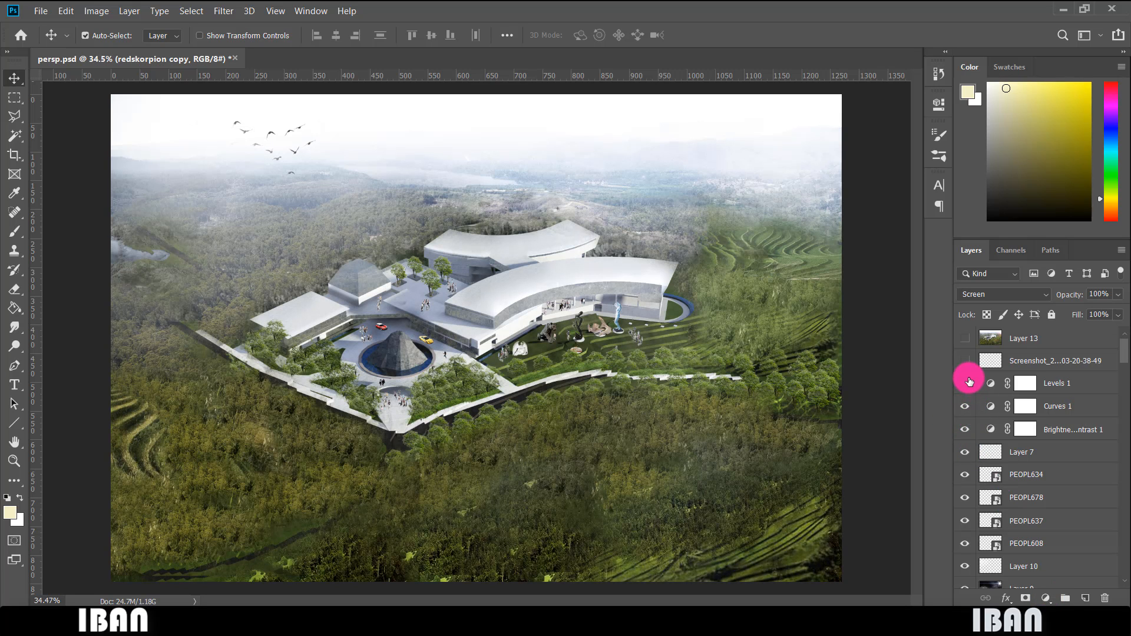
left_click(966, 362)
scroll(598, 389, "down", 2)
scroll(598, 390, "up", 1)
left_click(1043, 359)
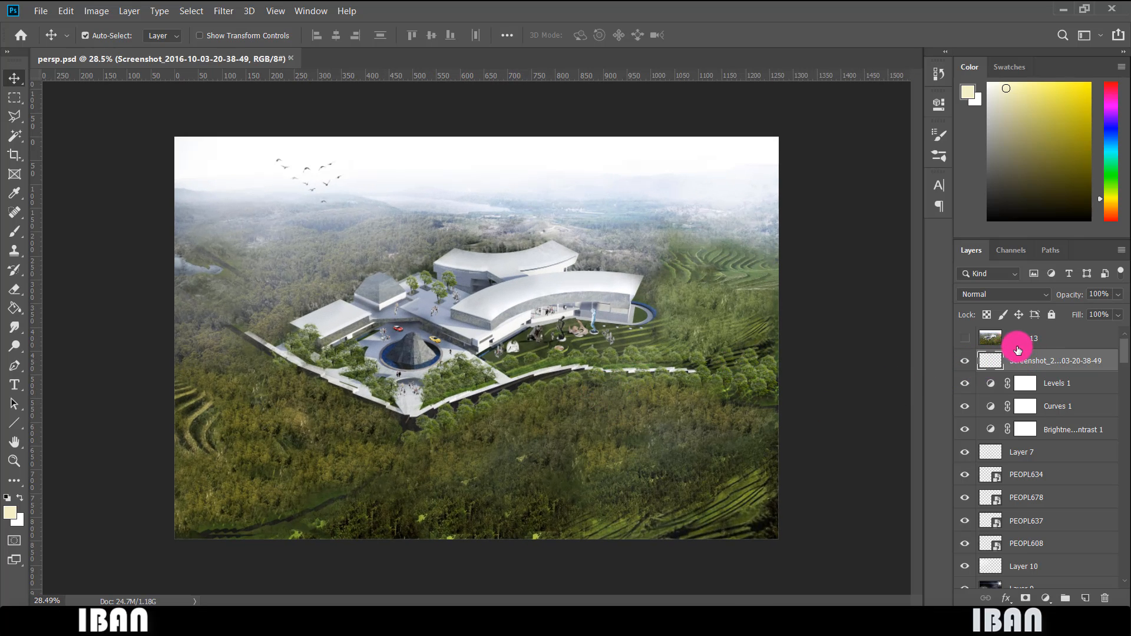
Show Layer 13 at the top of the stack, comparing the image without and with it, and select it.
left_click(964, 339)
left_click(964, 338)
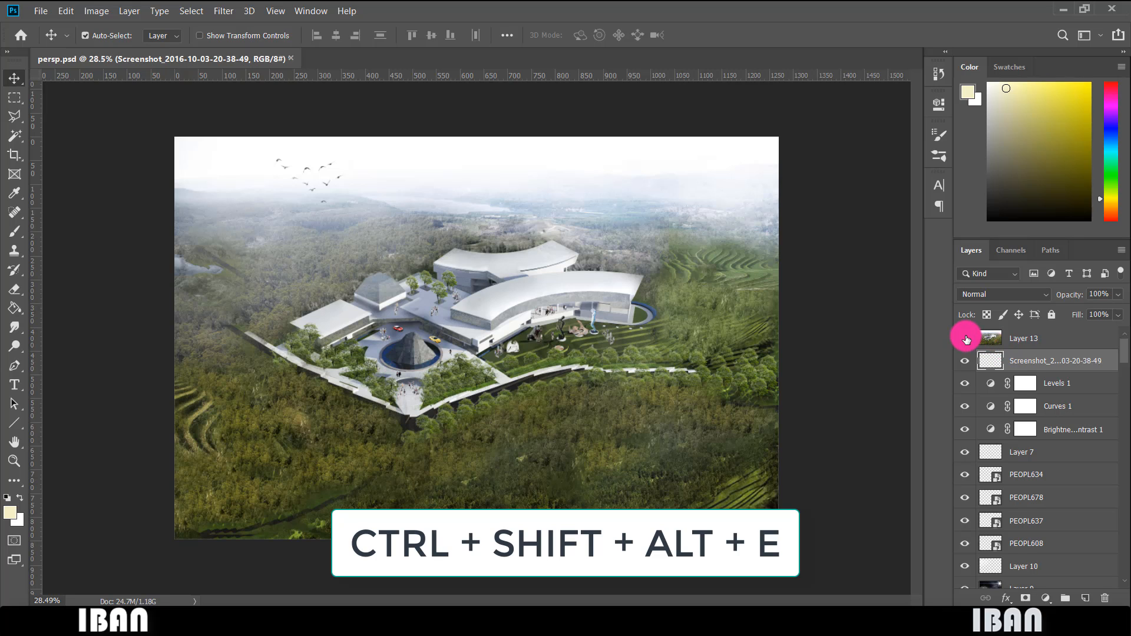
left_click(965, 338)
left_click(965, 338)
left_click(964, 337)
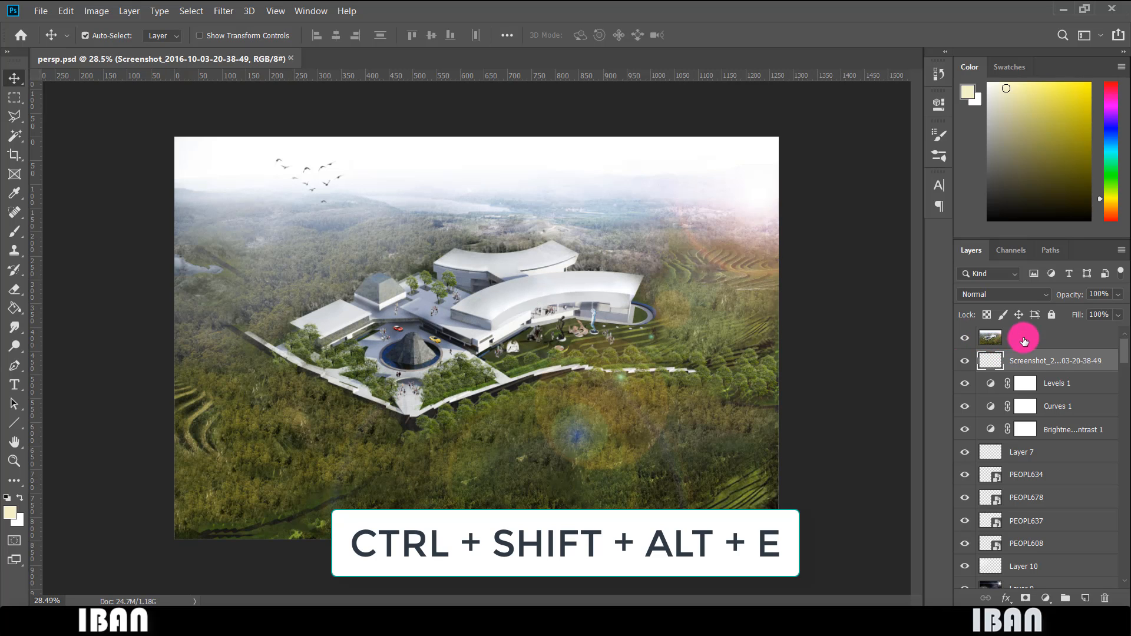
left_click(1022, 337)
Compare the image with Layer 13 hidden and shown, and look through its blending modes while keeping Normal.
left_click(965, 338)
left_click(965, 337)
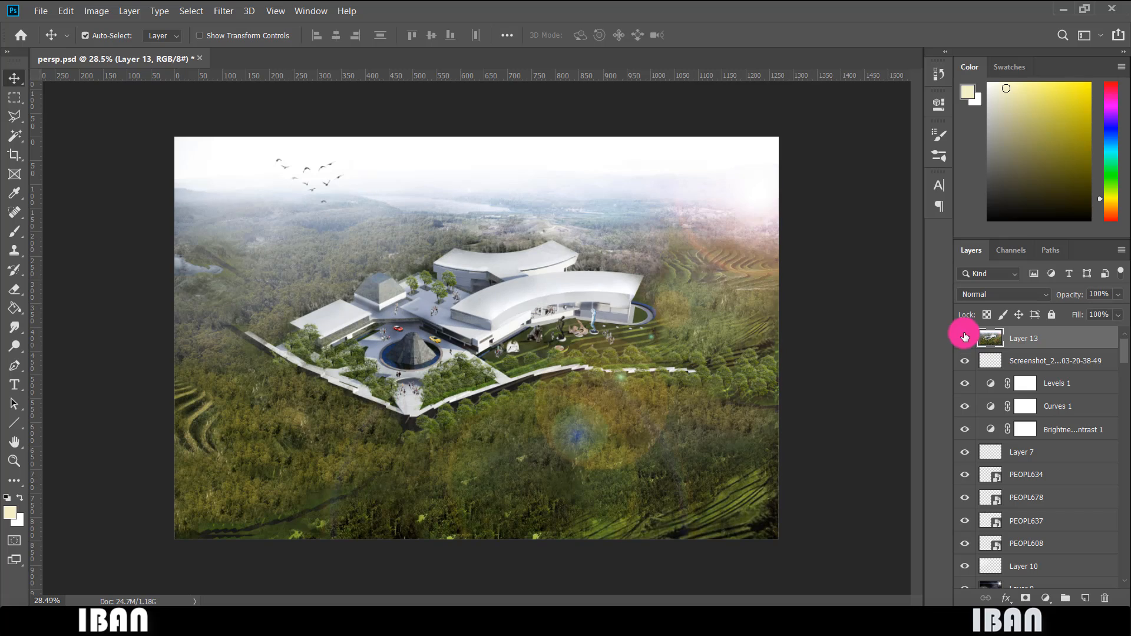
left_click(965, 337)
left_click(966, 339)
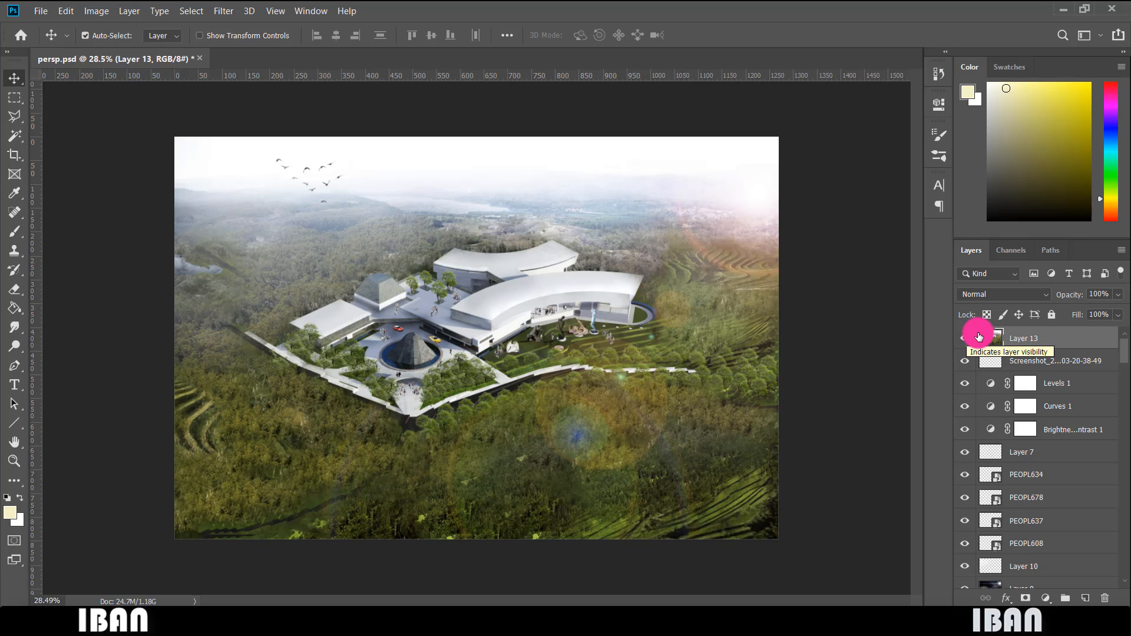
left_click(1006, 292)
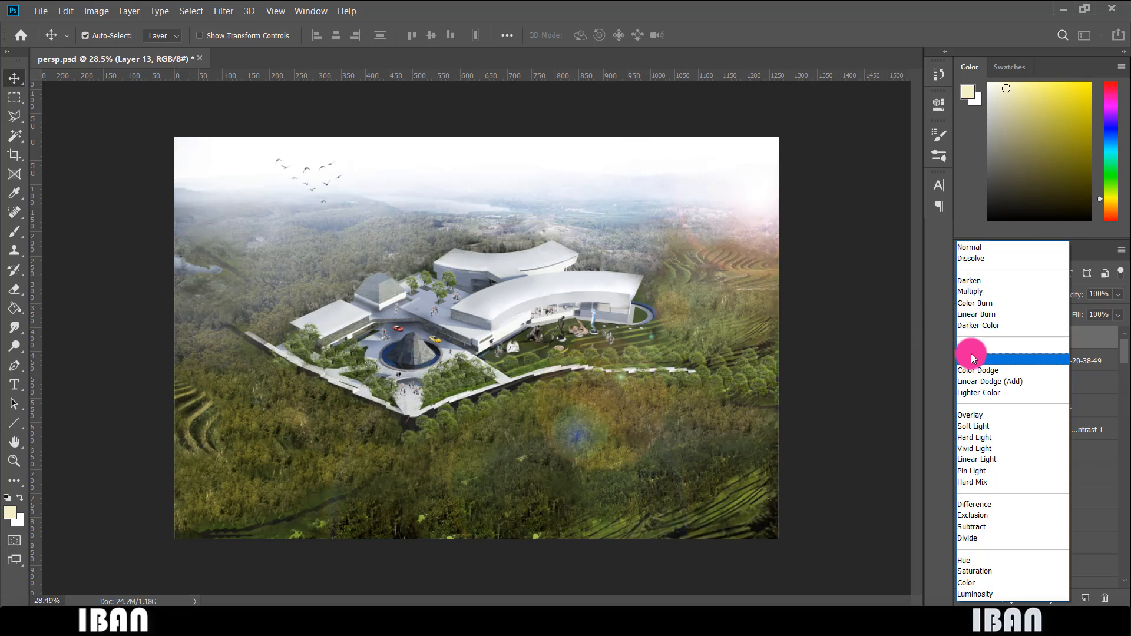
left_click(913, 319)
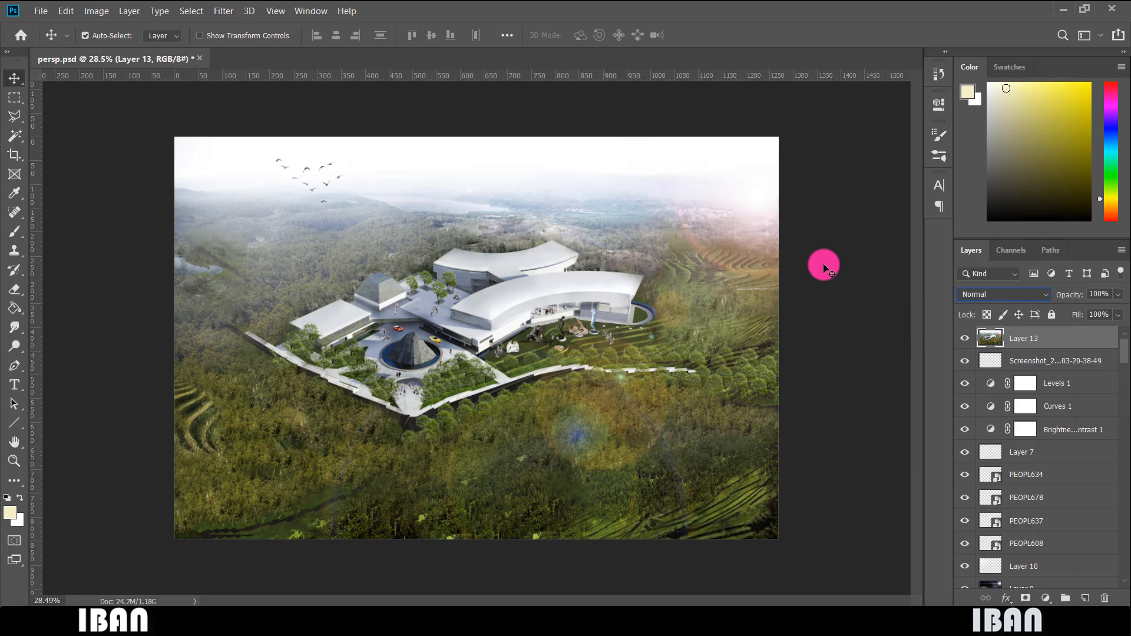
Open the Camera Raw Filter for Layer 13 and switch the highlight clipping warning on and off, leaving it on.
left_click(230, 12)
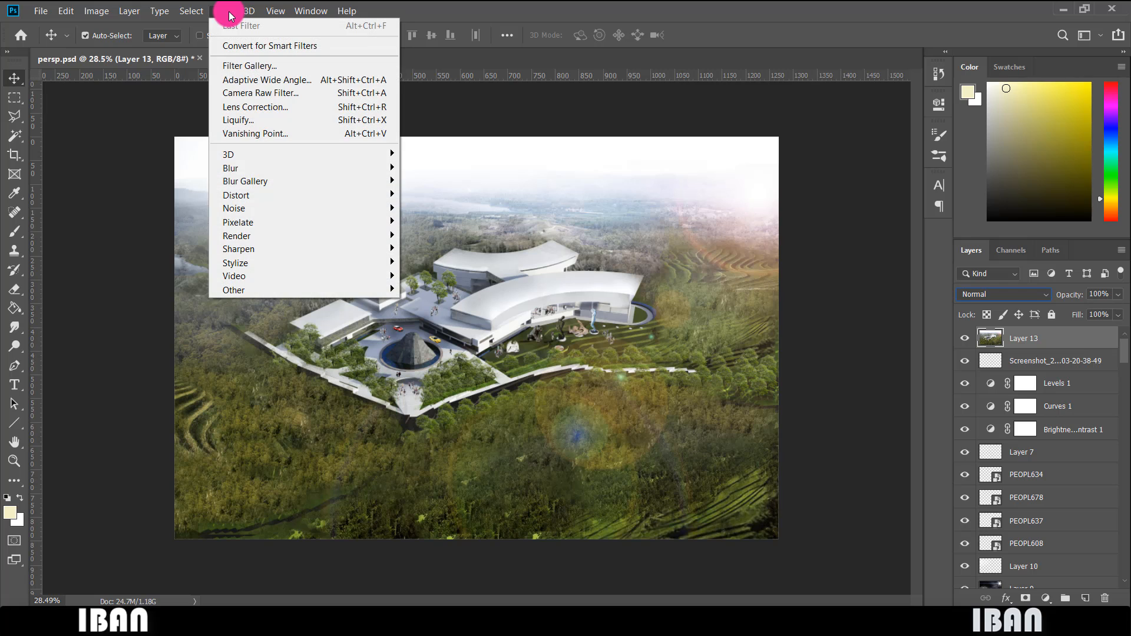
left_click(252, 91)
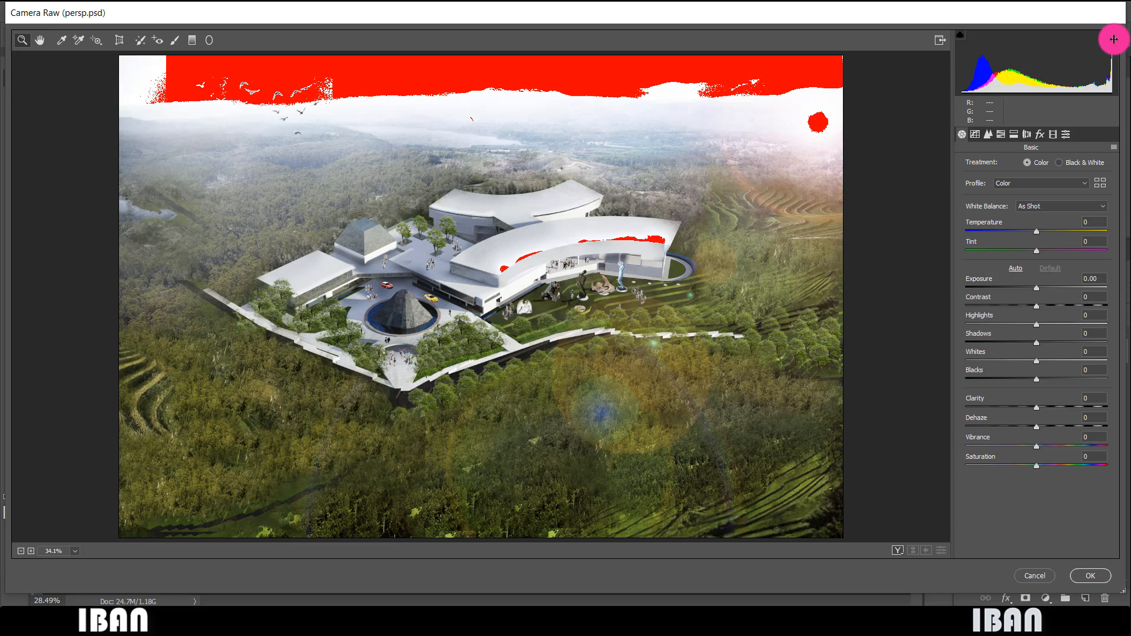
left_click(1113, 37)
left_click(1113, 36)
left_click(1113, 37)
left_click(1113, 36)
left_click(1113, 36)
left_click(1113, 37)
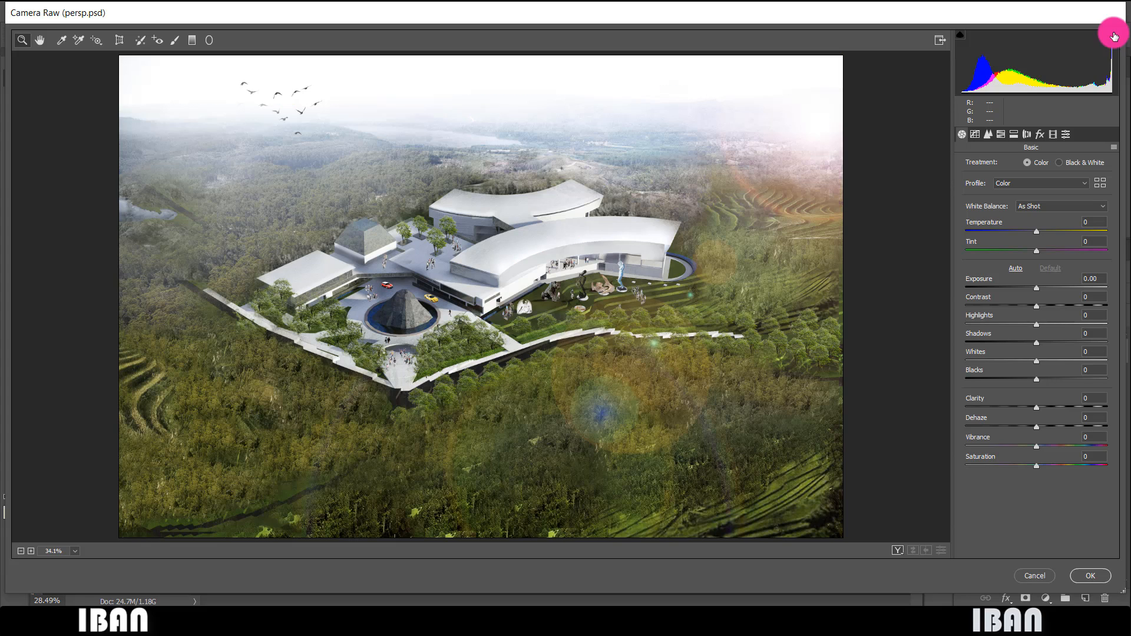
left_click(1113, 37)
left_click(1113, 37)
left_click(1114, 37)
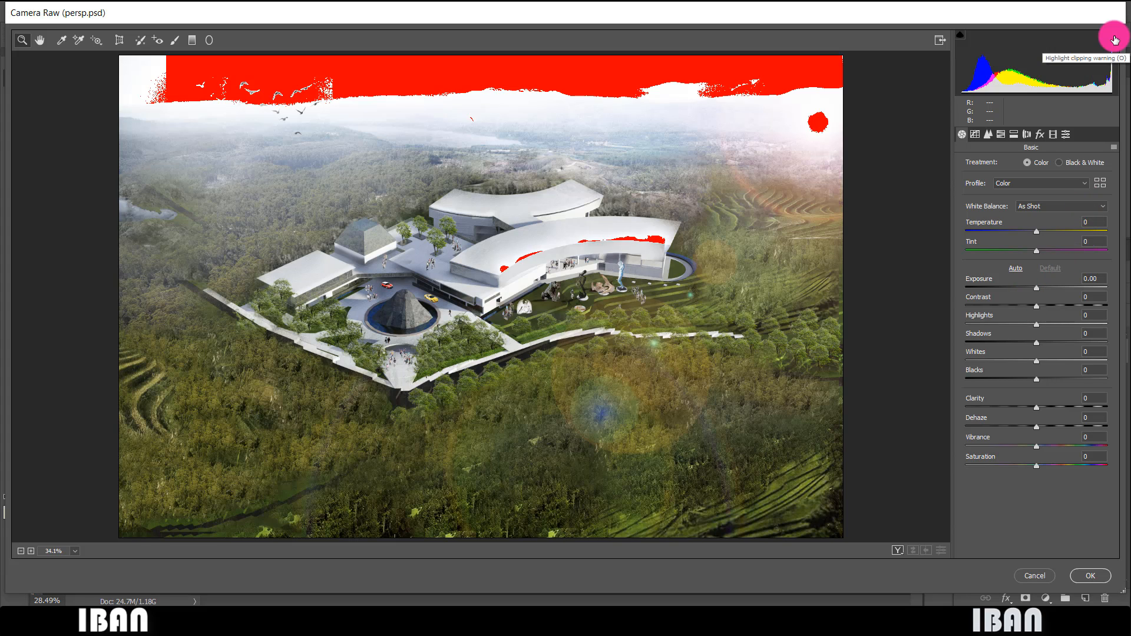
left_click(1113, 37)
left_click(1114, 38)
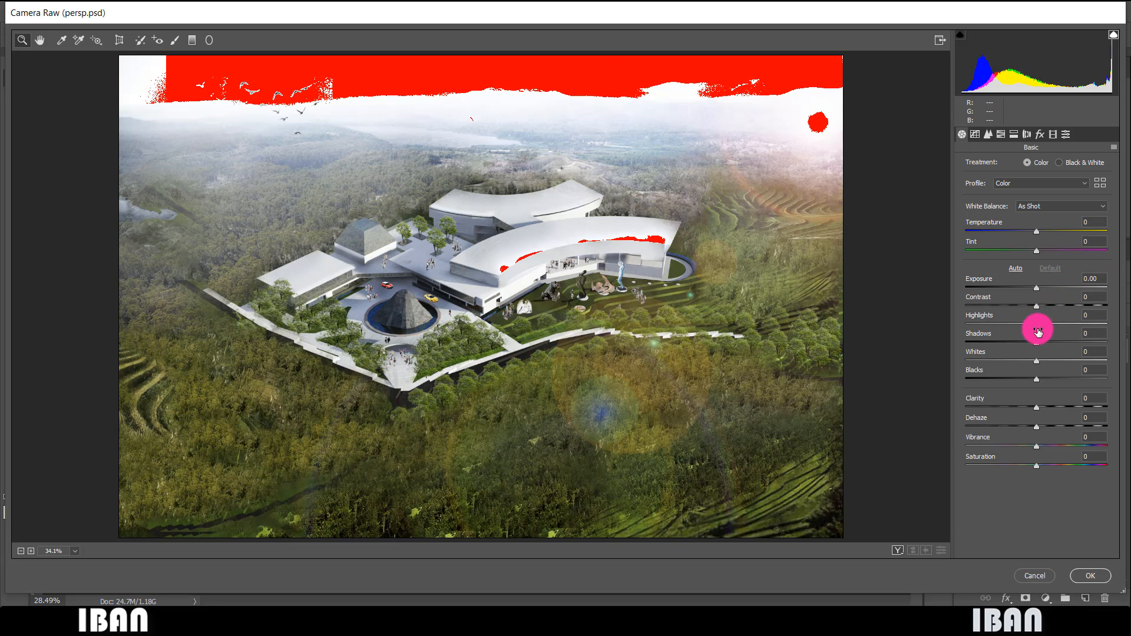
Try Highlights at -10 and the Greens hue at -19 in Camera Raw, and cancel the filter.
left_click_drag(1037, 328, 1030, 325)
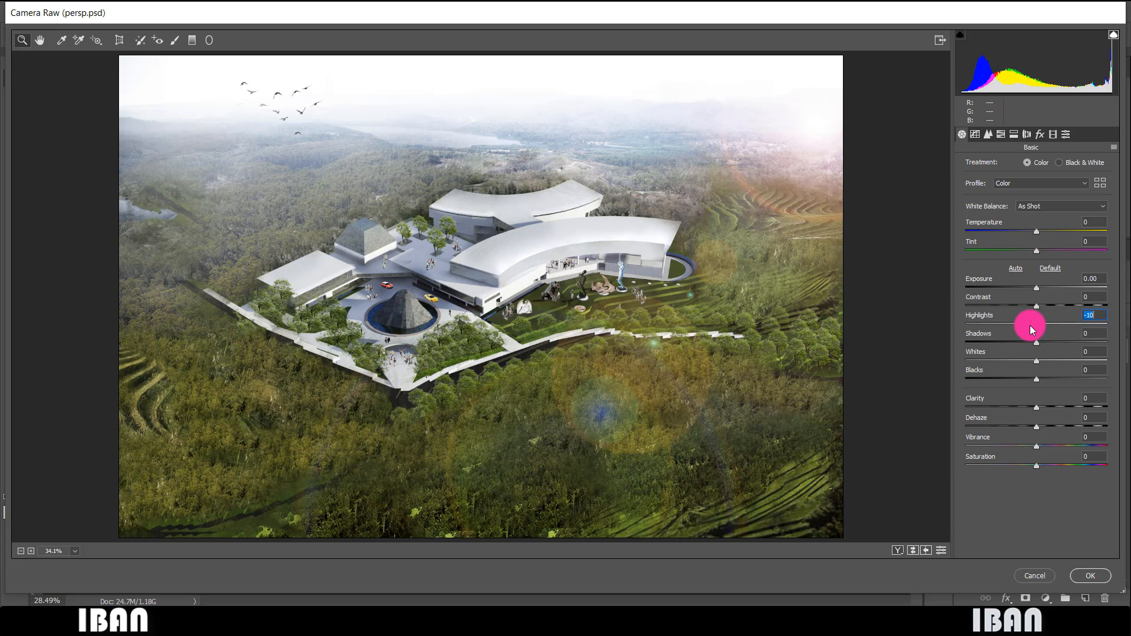
left_click(1000, 135)
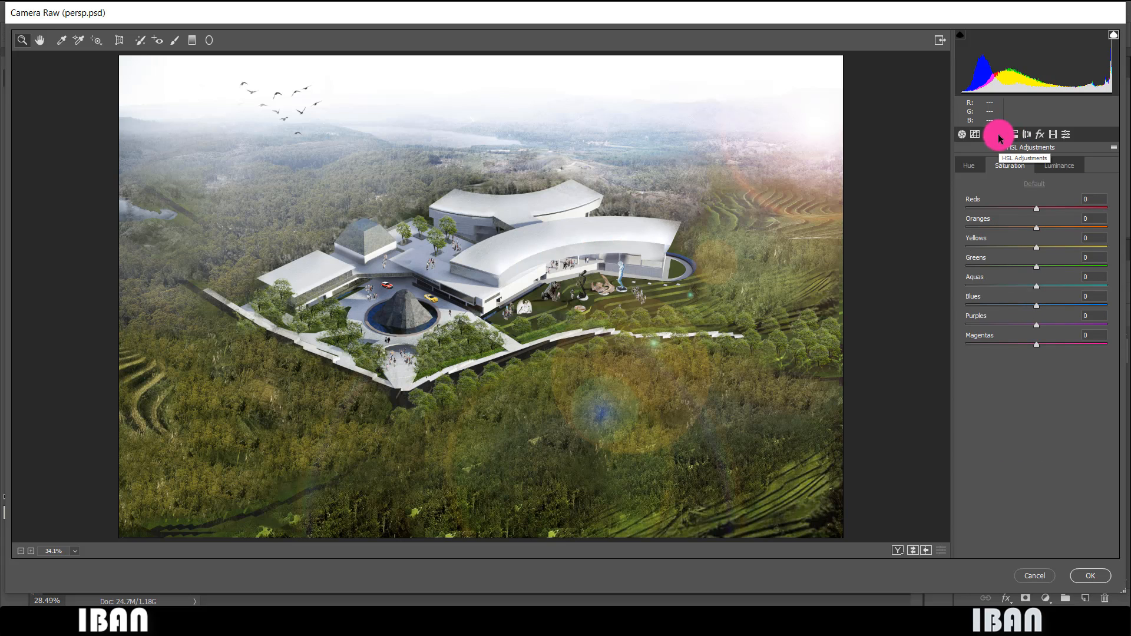
left_click(978, 170)
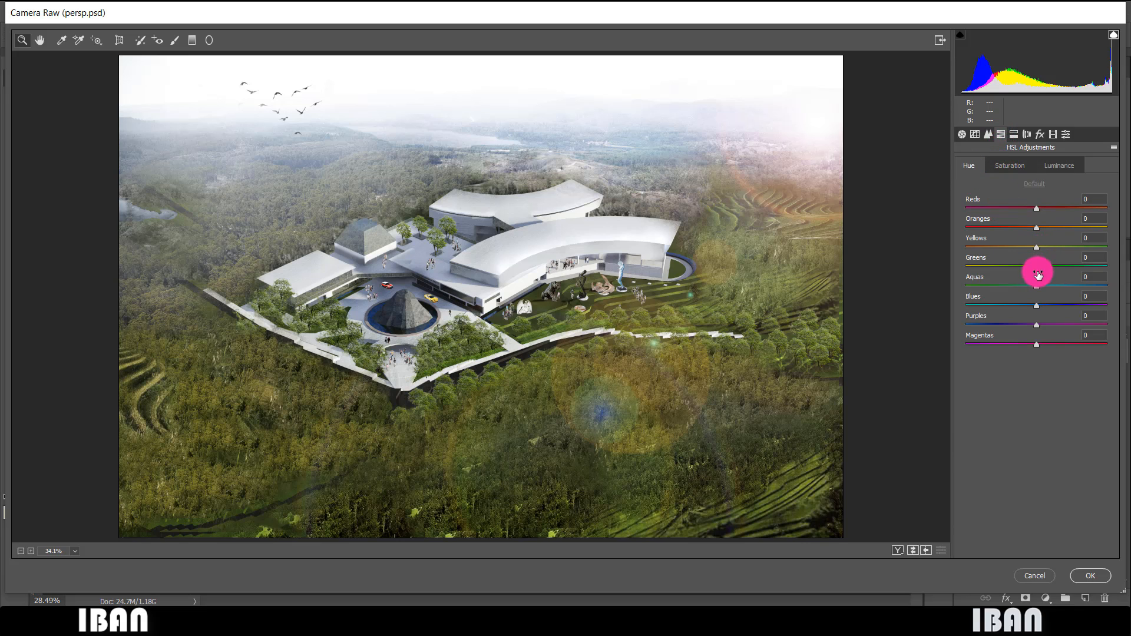
left_click_drag(1046, 271, 1016, 285)
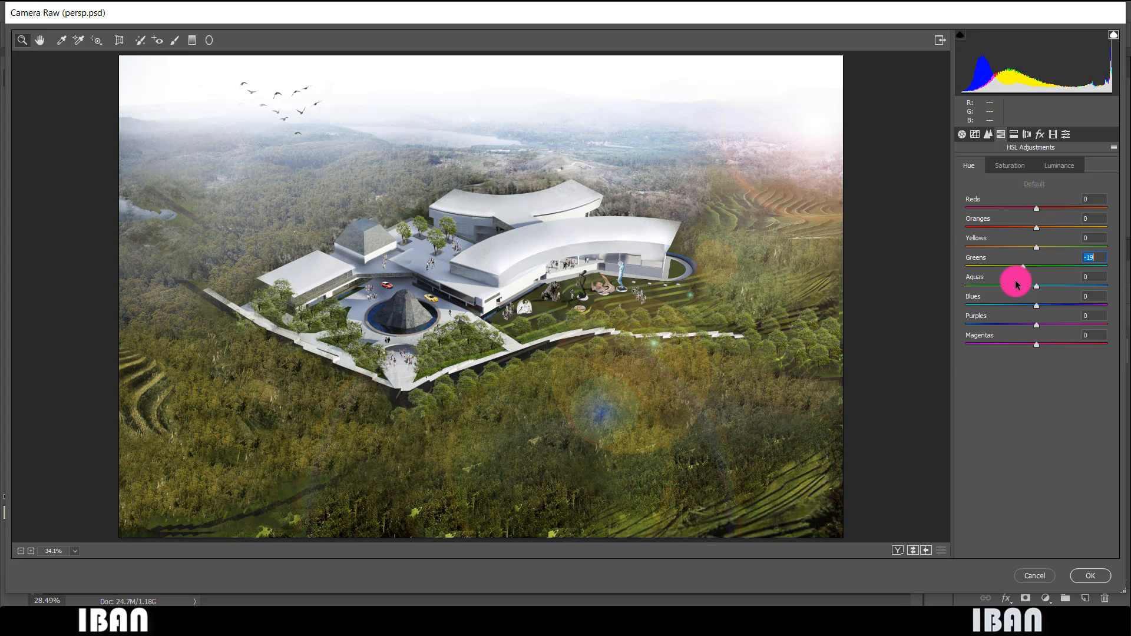
left_click(1035, 576)
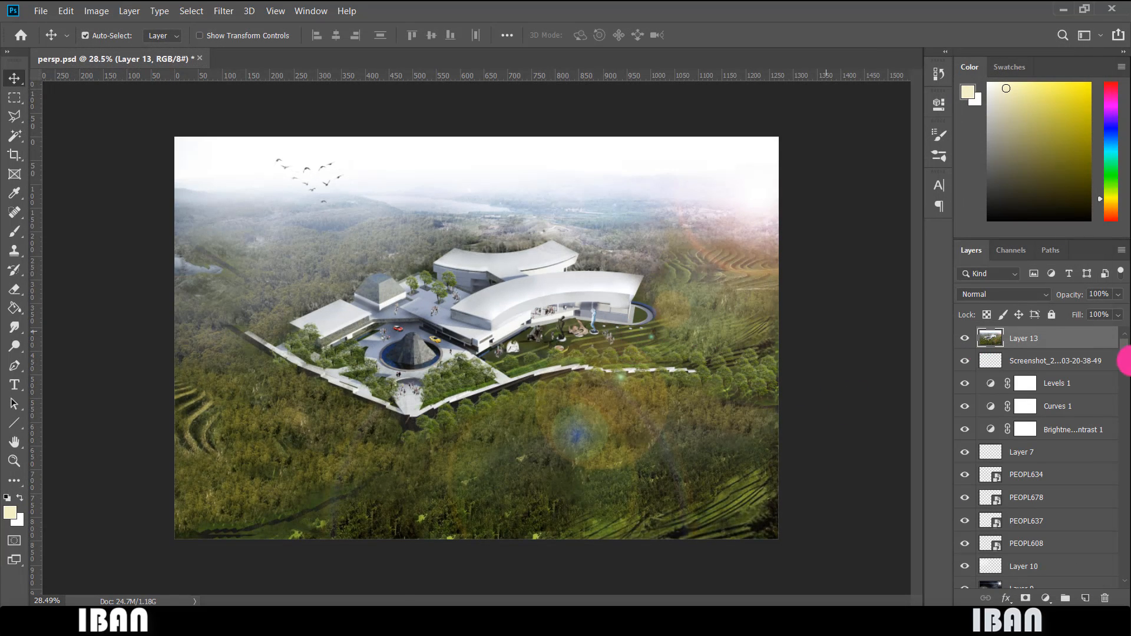
scroll(621, 372, "down", 1)
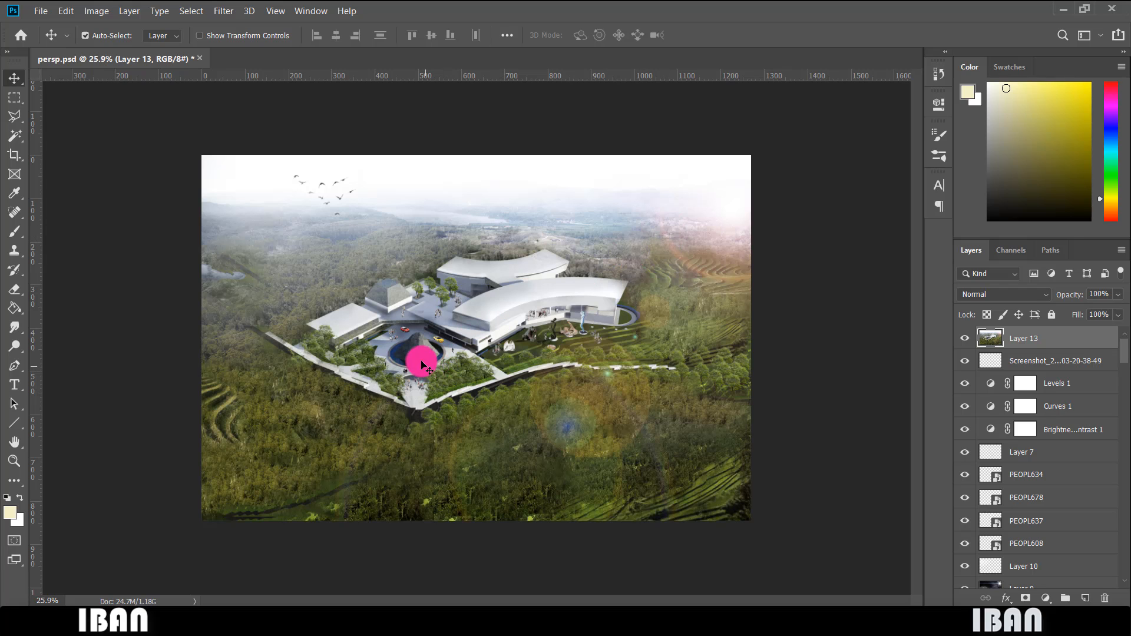
scroll(420, 358, "up", 2)
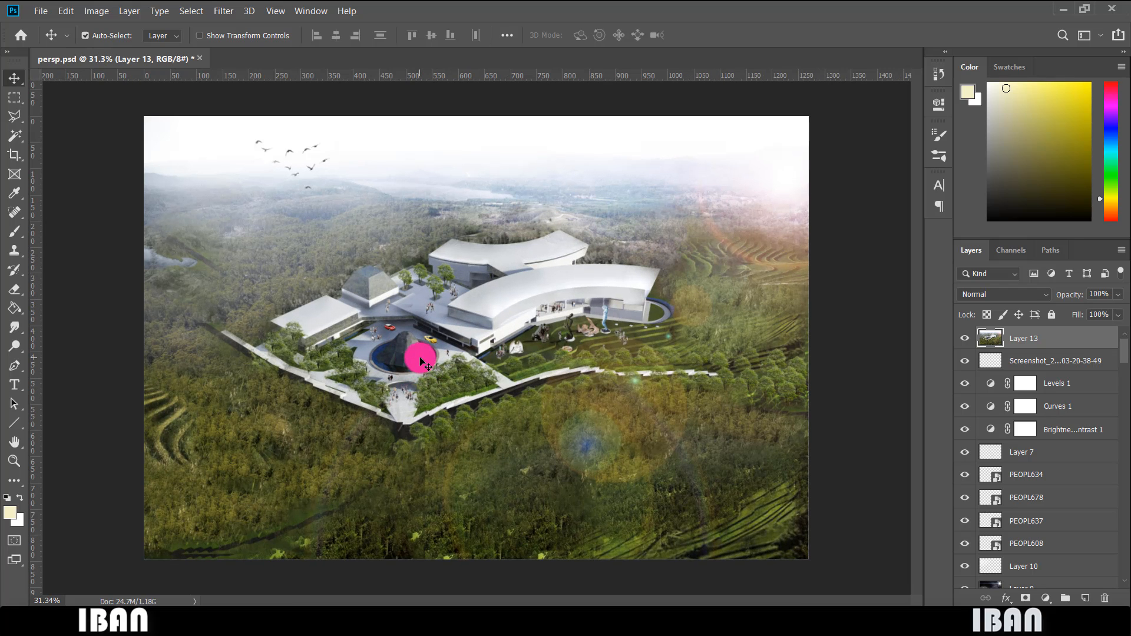
scroll(423, 362, "up", 1)
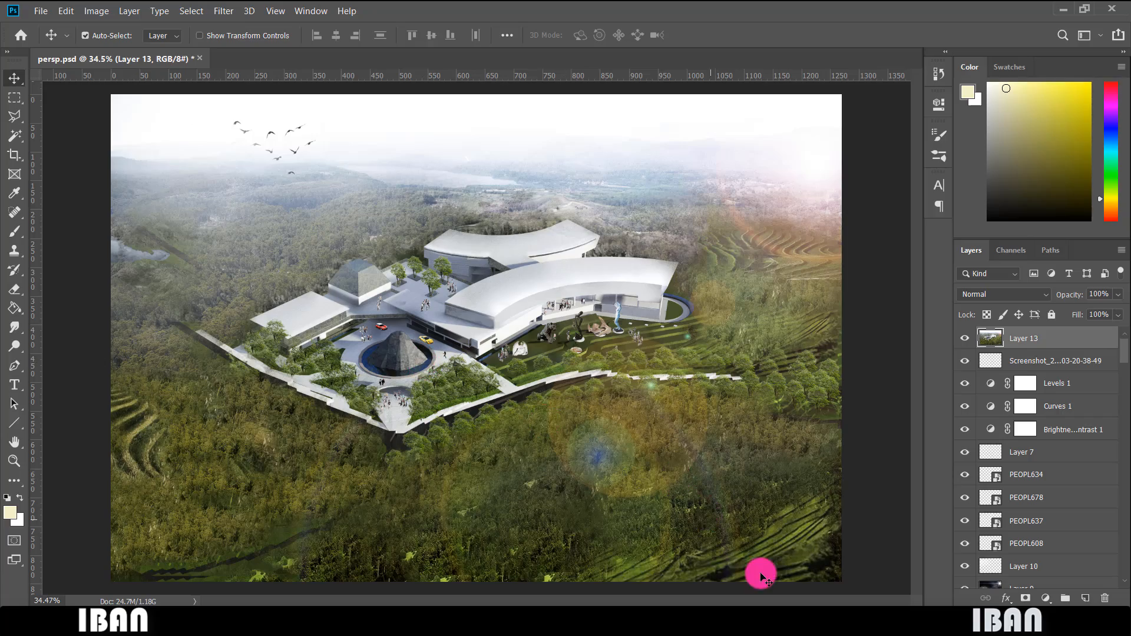